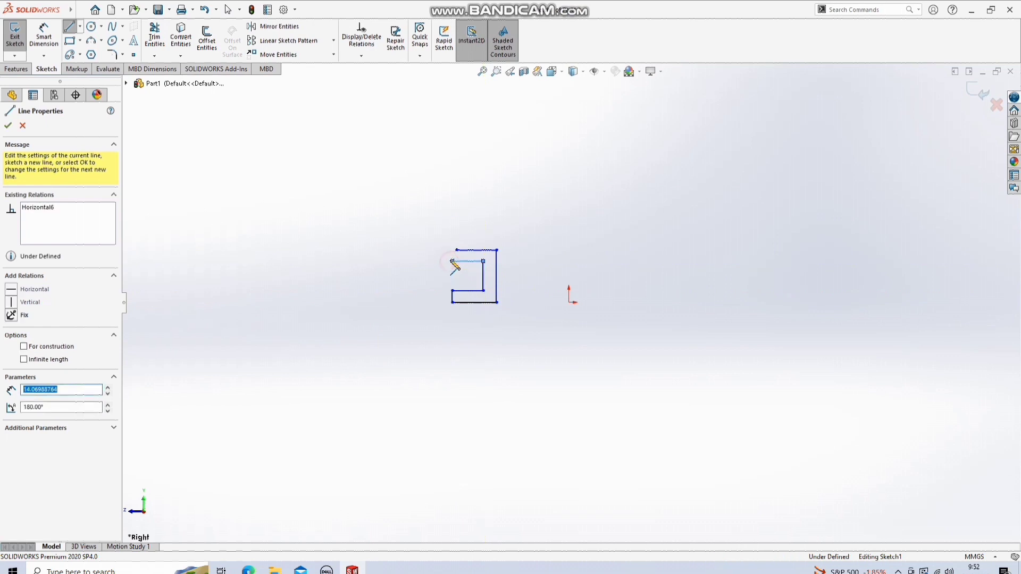
# Step: Close the C-shaped profile by drawing the upper flange's short end line and joining the top edge's open endpoint to it
pyautogui.click(453, 250)
pyautogui.press('Escape')
pyautogui.scroll(-5, 454, 258)
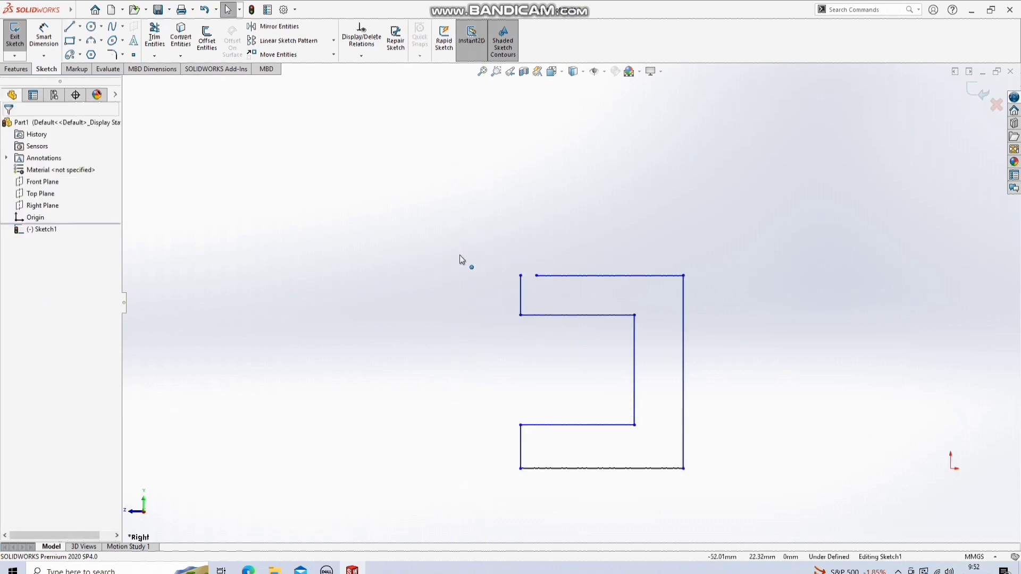
pyautogui.moveTo(536, 276); pyautogui.dragTo(521, 275)
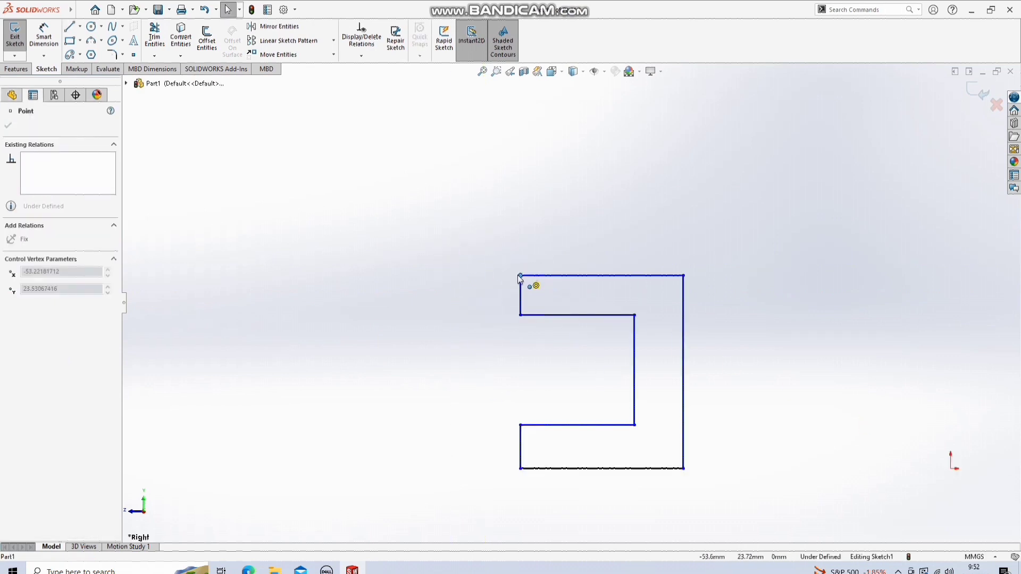
pyautogui.click(412, 266)
pyautogui.press('z')
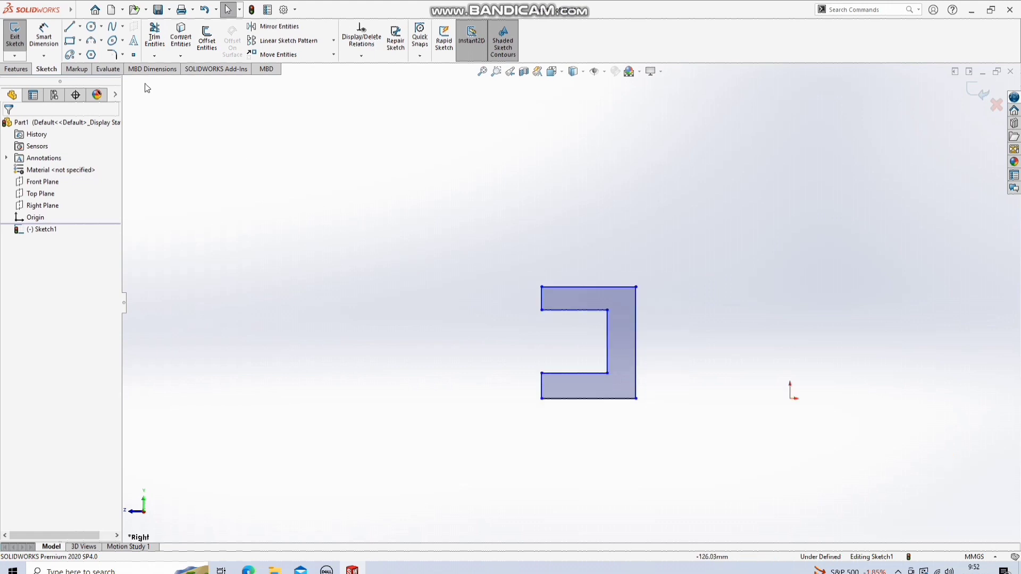
# Step: Dimension the bottom and top edges of the C-shaped profile at 50 mm each
pyautogui.click(56, 48)
pyautogui.click(583, 400)
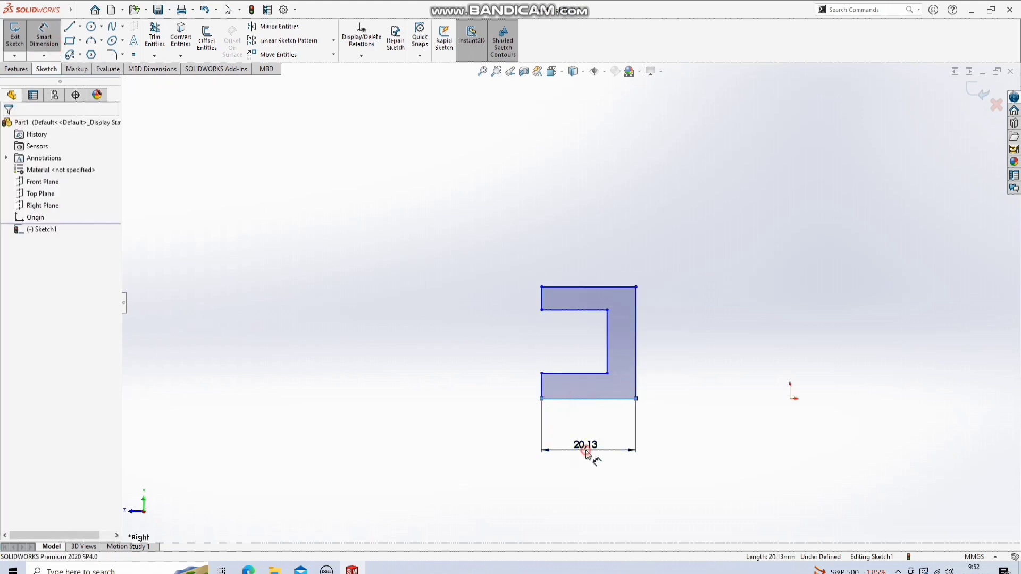
pyautogui.click(587, 450)
pyautogui.write('50')
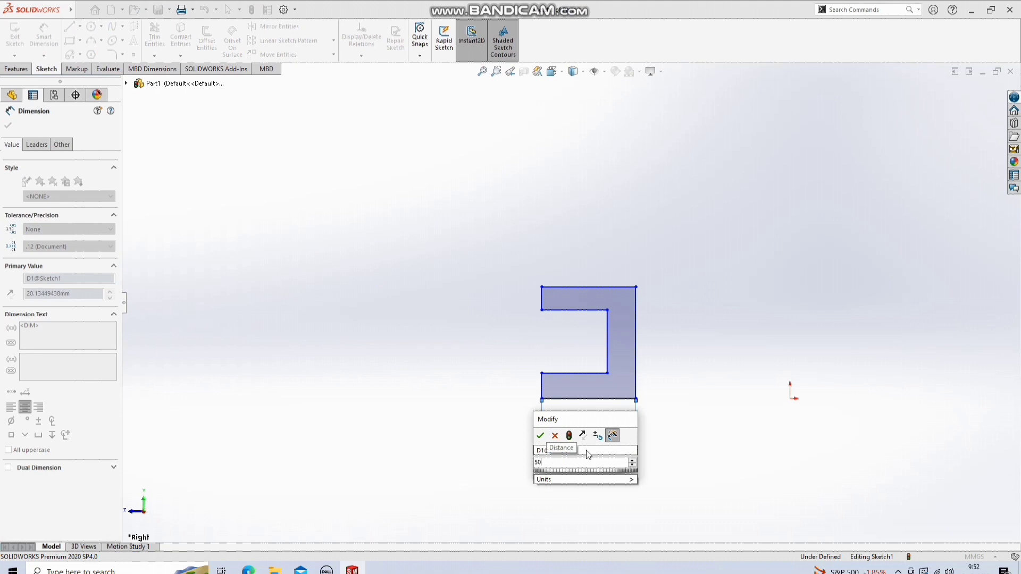
pyautogui.press('Return')
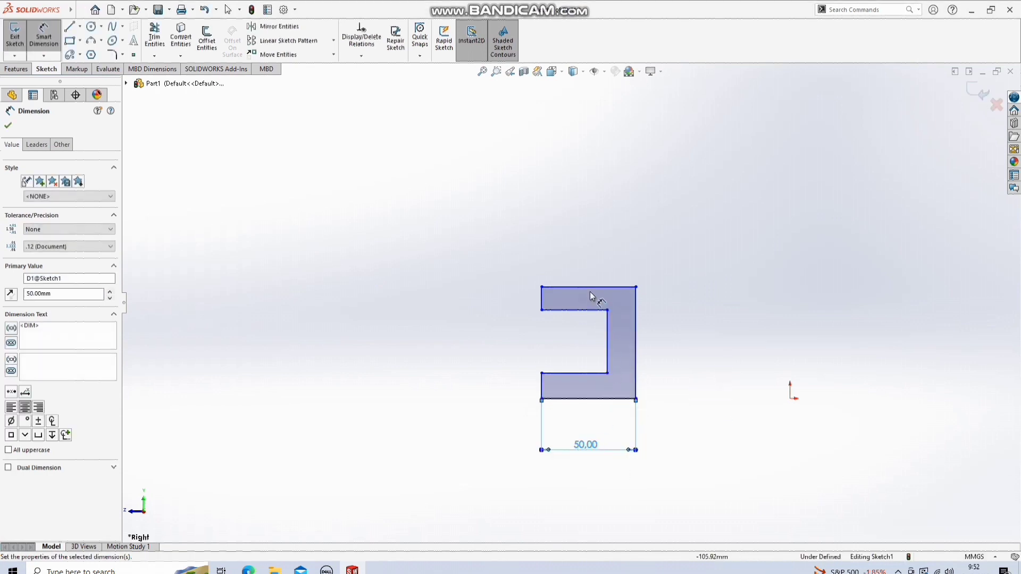
pyautogui.click(591, 286)
pyautogui.click(600, 260)
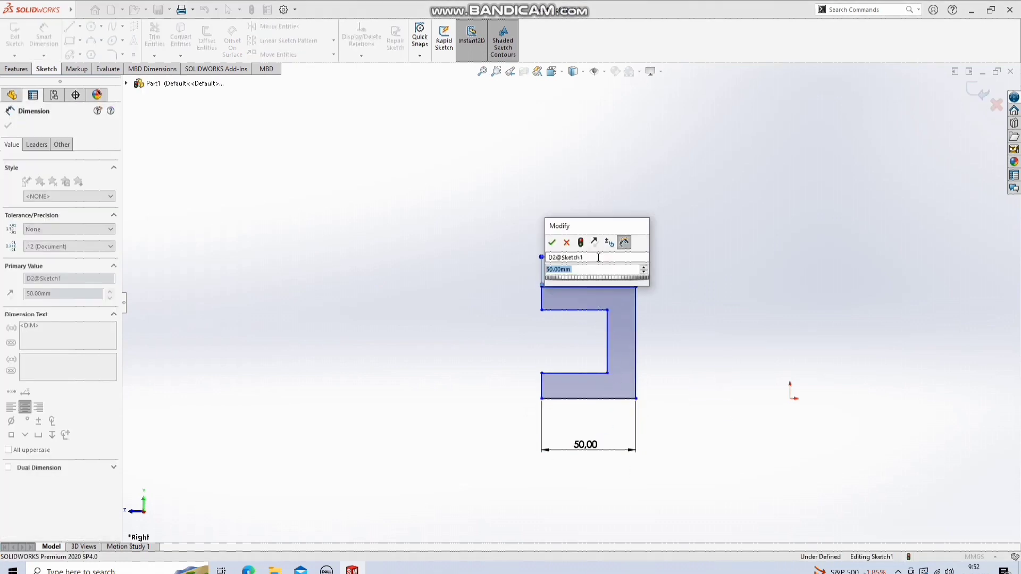
pyautogui.press('Return')
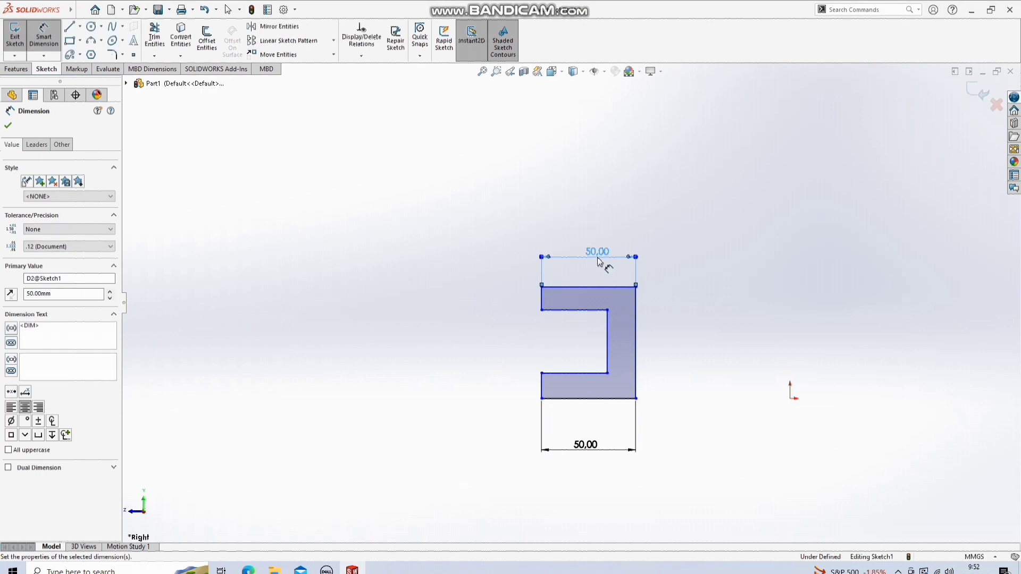
# Step: Dimension the profile's overall height at 50 mm and its upper flange thickness at 4 mm
pyautogui.click(638, 334)
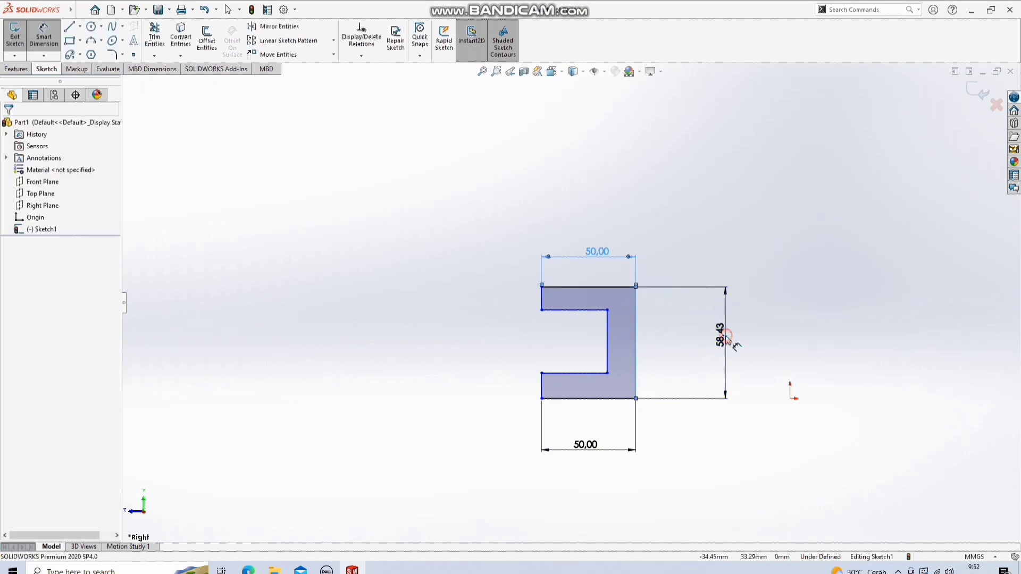
pyautogui.click(725, 340)
pyautogui.write('50')
pyautogui.press('Return')
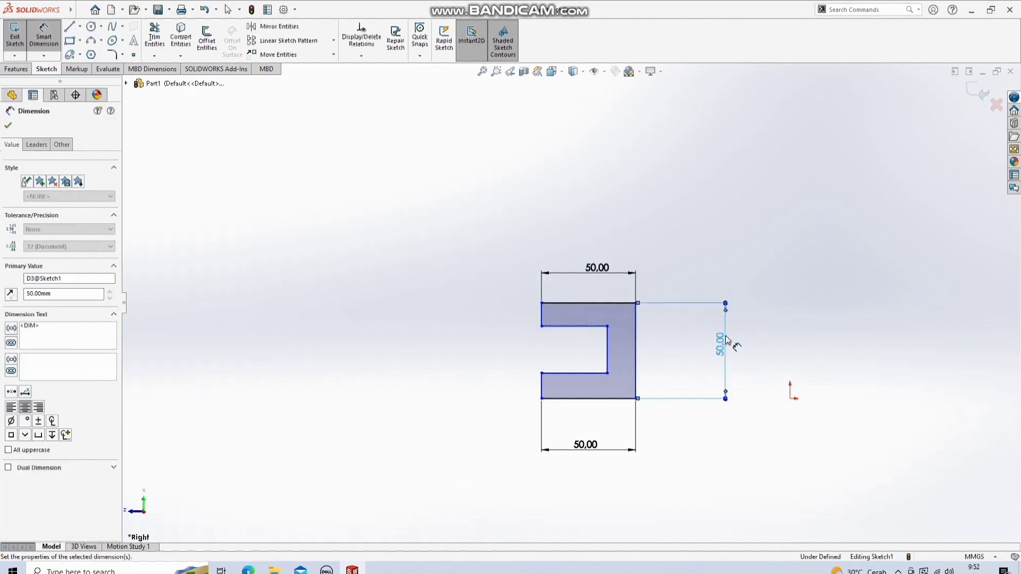
pyautogui.click(541, 315)
pyautogui.click(433, 314)
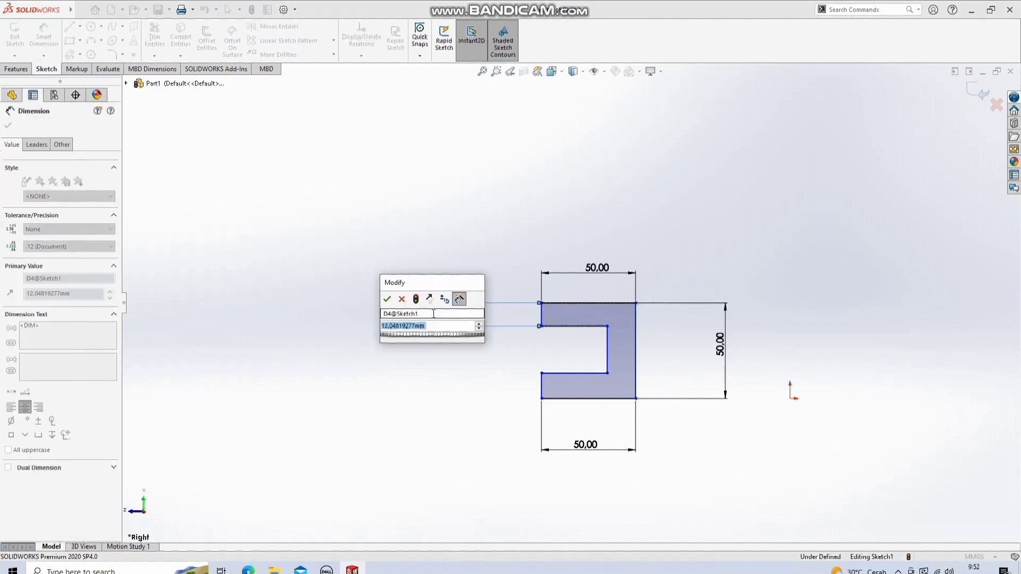
pyautogui.write('4')
pyautogui.press('Return')
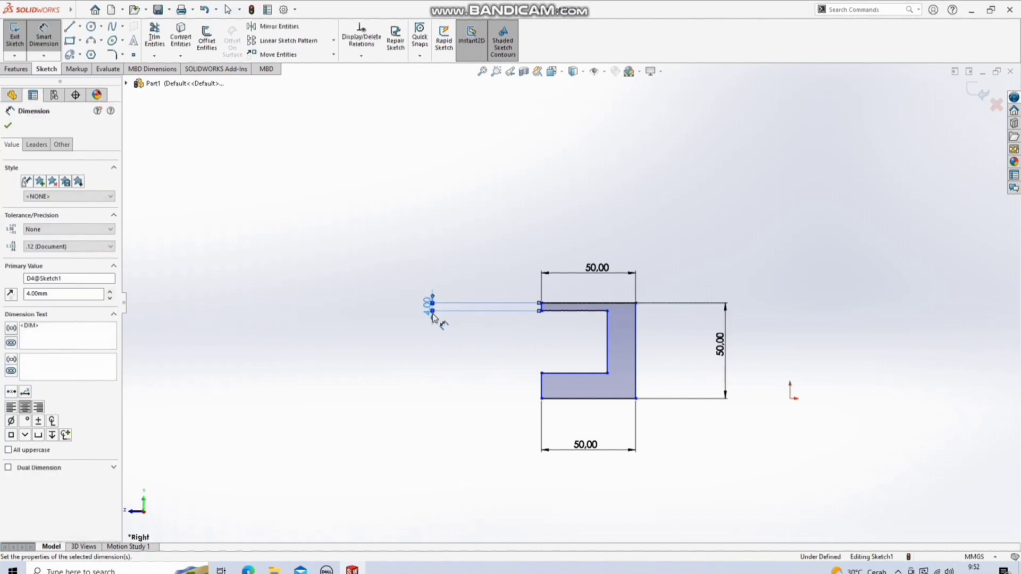
# Step: Dimension the thickness of the profile's vertical web and of its lower flange at 4 mm each
pyautogui.click(607, 345)
pyautogui.click(636, 346)
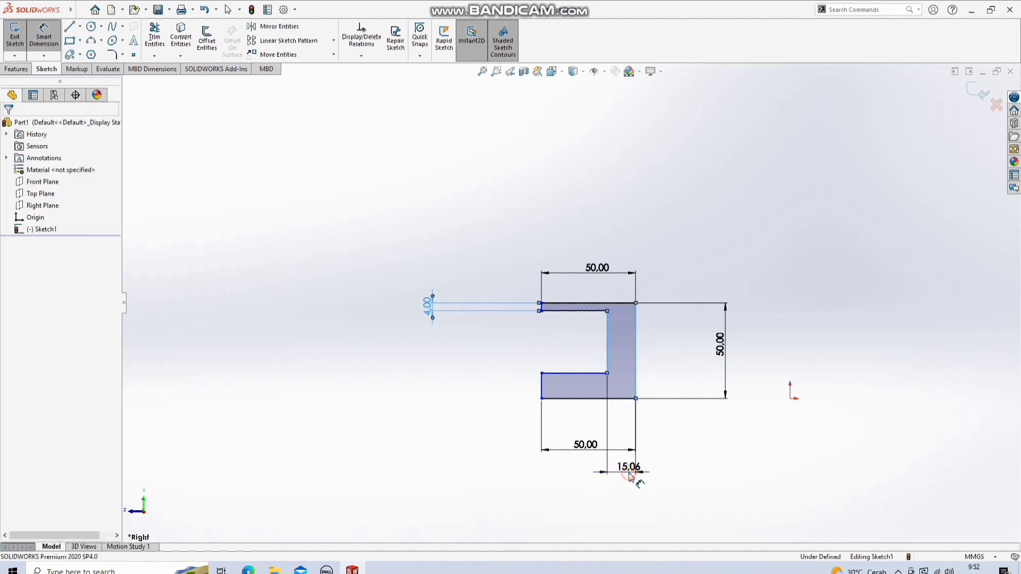
pyautogui.click(629, 476)
pyautogui.write('4.00mm')
pyautogui.press('Return')
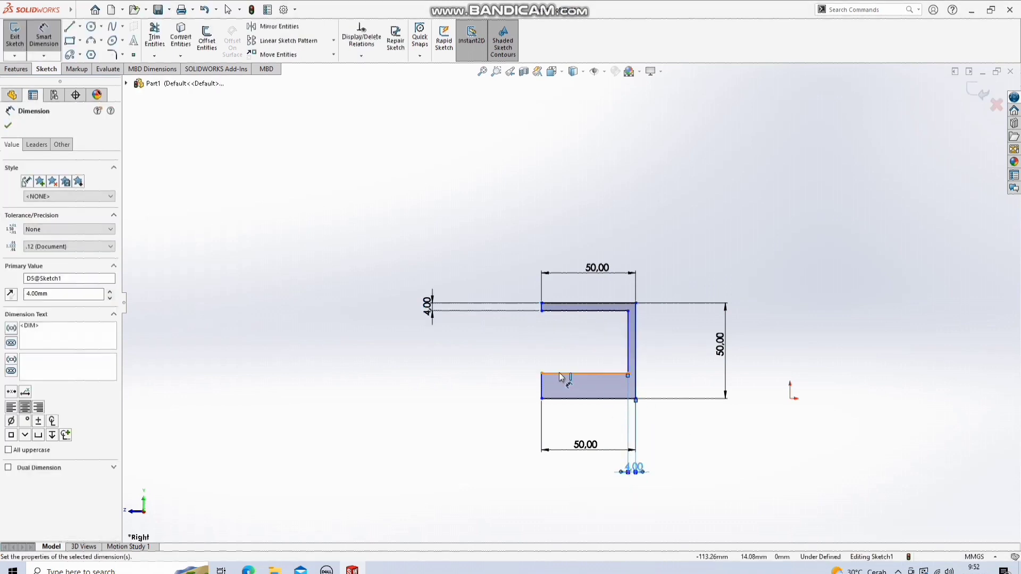
pyautogui.click(560, 375)
pyautogui.click(465, 386)
pyautogui.write('4')
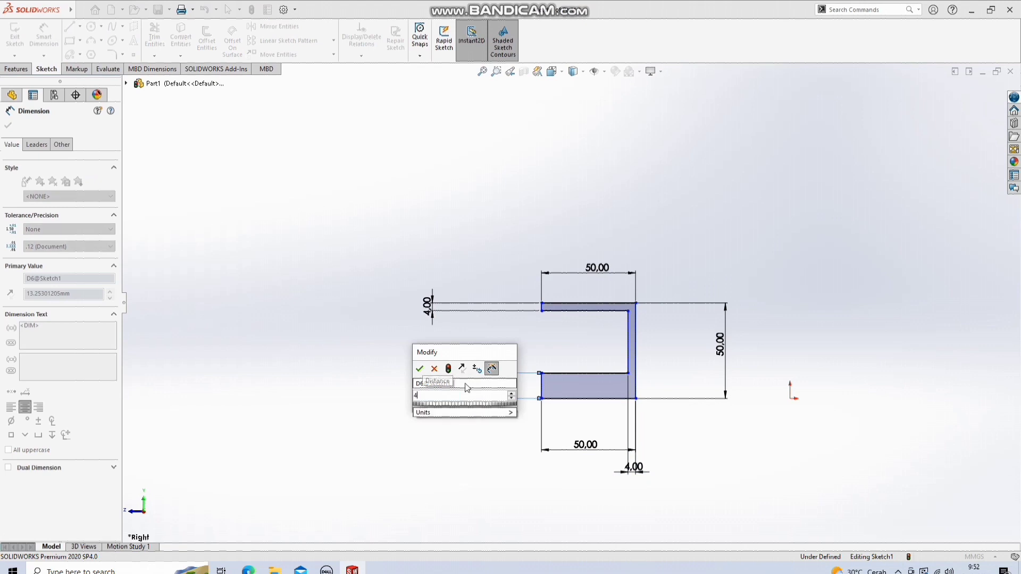
pyautogui.press('Return')
# Step: Dimension the horizontal distance from the lower flange's open outer corner to the origin at 200 mm
pyautogui.scroll(5, 458, 383)
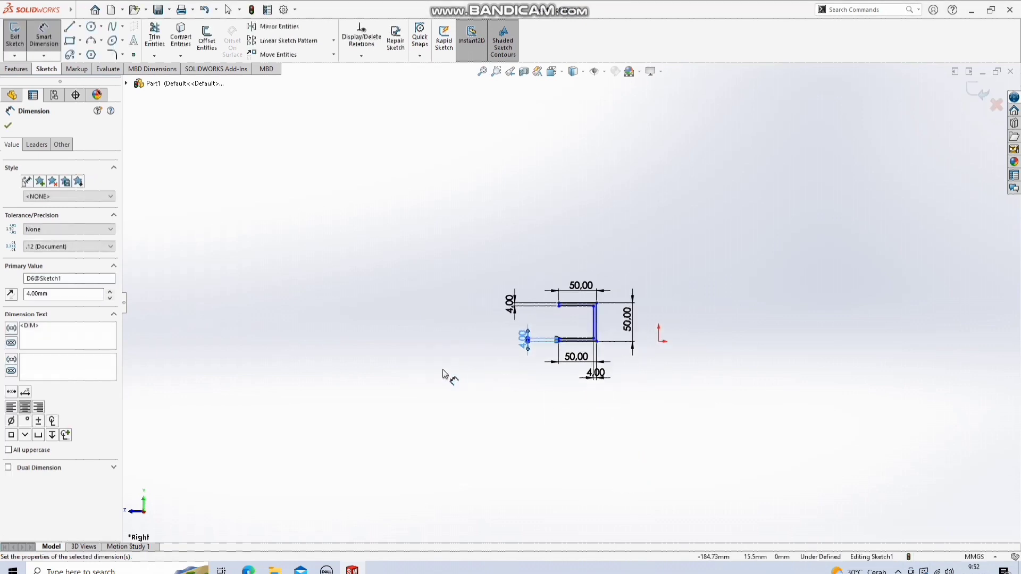
pyautogui.scroll(-4, 557, 338)
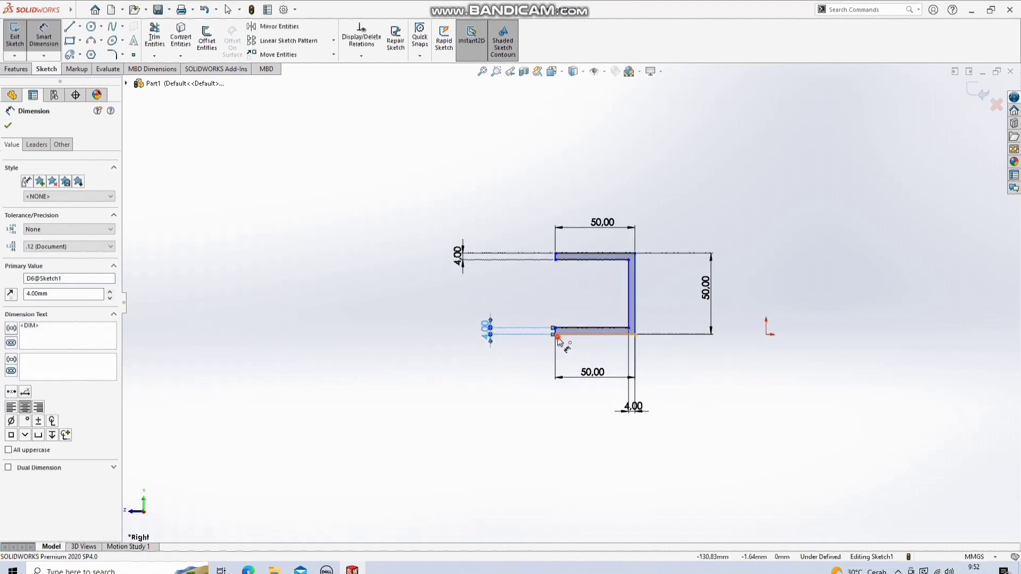
pyautogui.click(555, 335)
pyautogui.click(766, 335)
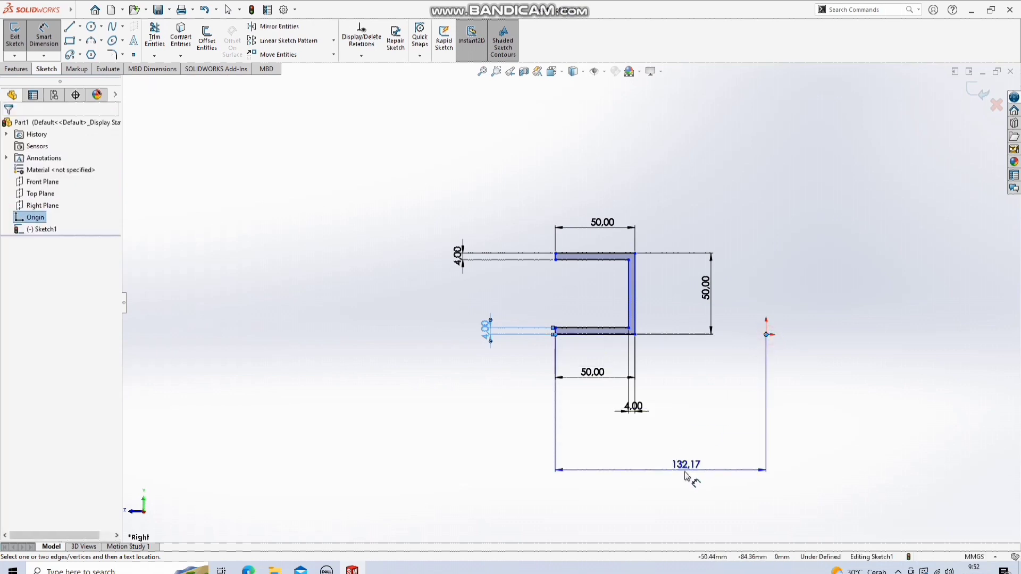
pyautogui.click(665, 469)
pyautogui.write('20')
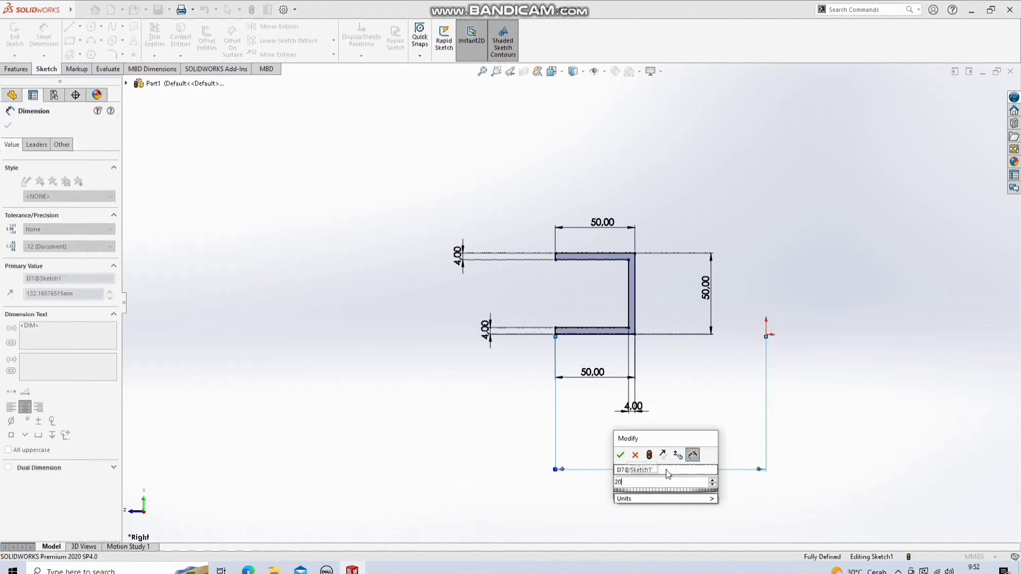
pyautogui.press('Return')
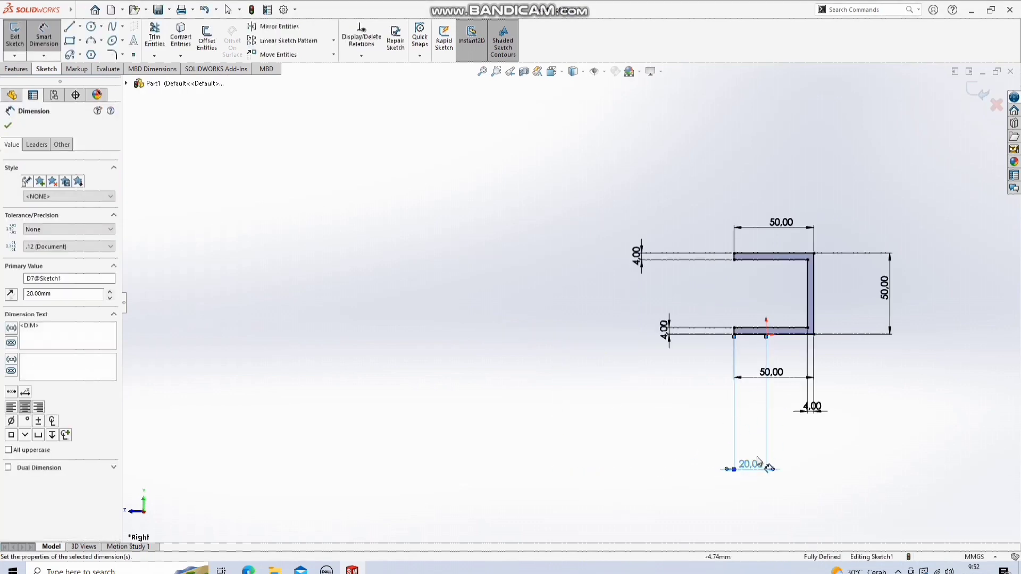
pyautogui.doubleClick(751, 467)
pyautogui.write('200')
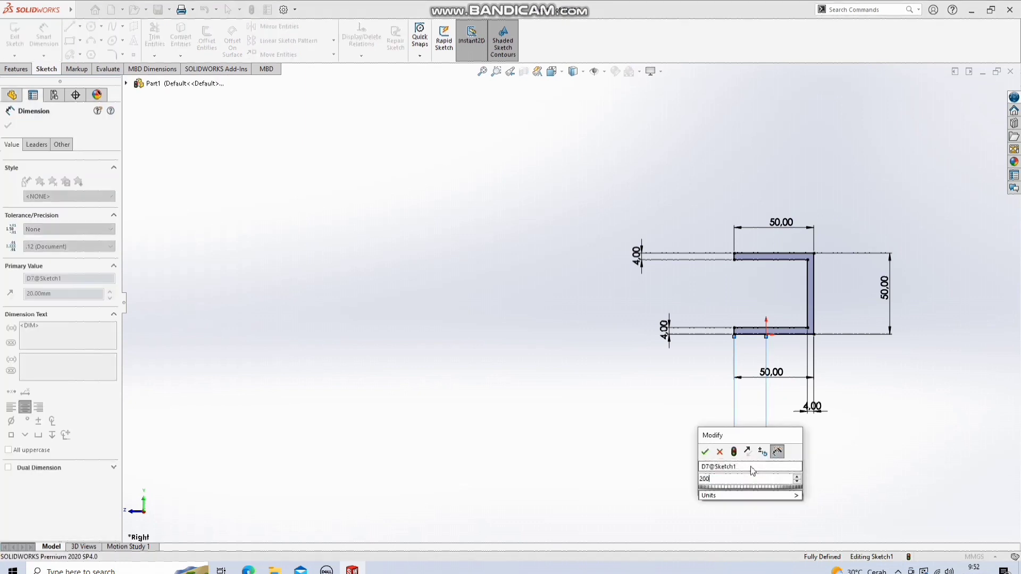
pyautogui.press('Return')
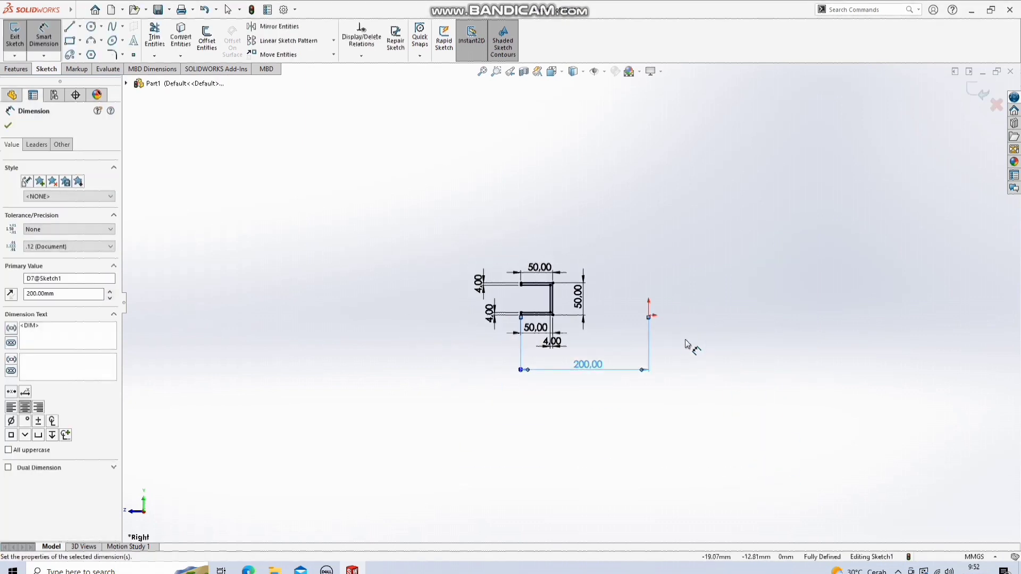
# Step: Draw a vertical centerline about 117 mm long upward from the origin
pyautogui.click(80, 27)
pyautogui.click(93, 52)
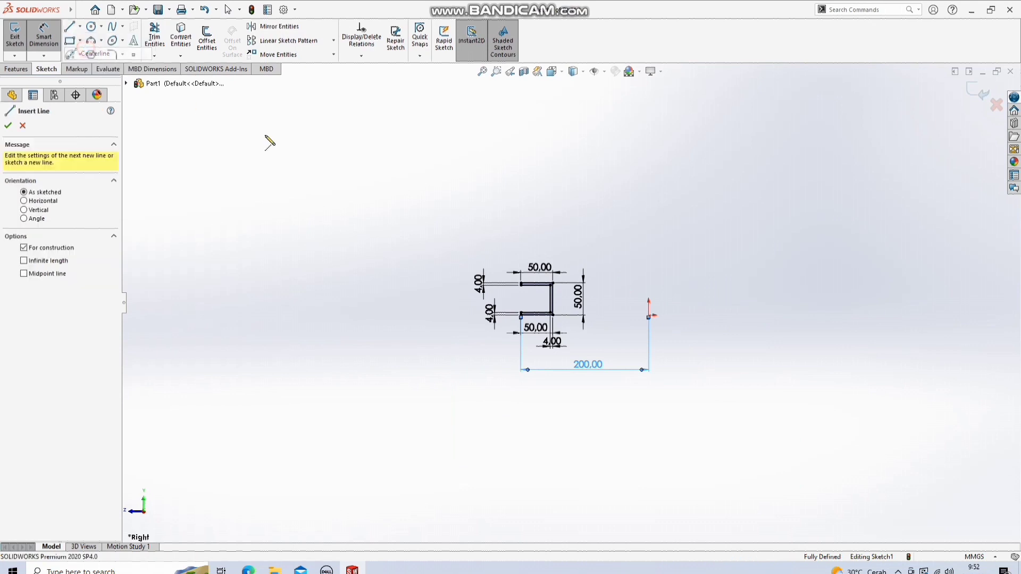
pyautogui.click(649, 316)
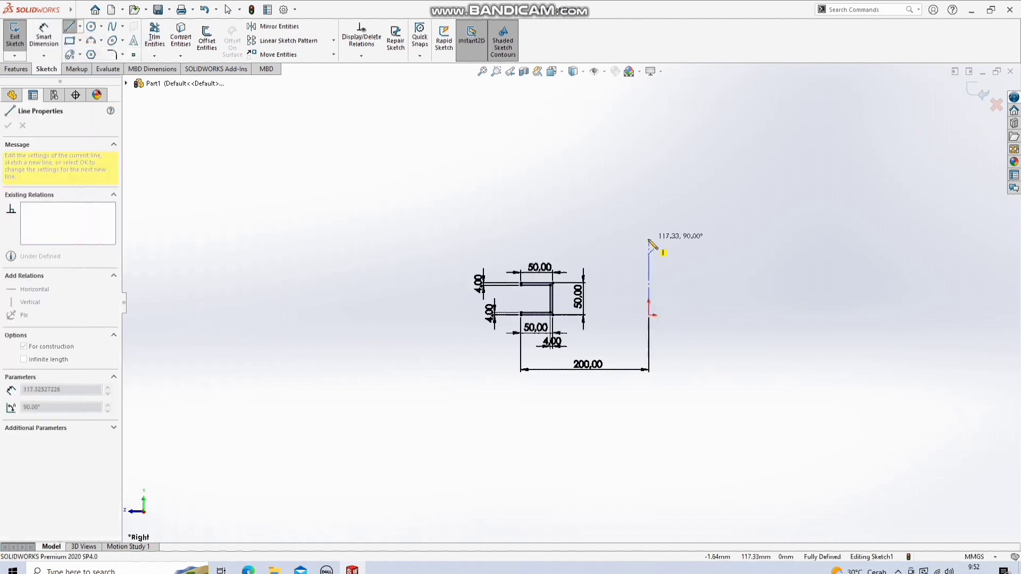
pyautogui.click(648, 241)
pyautogui.press('Escape')
# Step: Mirror the C-shaped profile's lines about the vertical centerline, keeping the original
pyautogui.moveTo(457, 224); pyautogui.dragTo(571, 357)
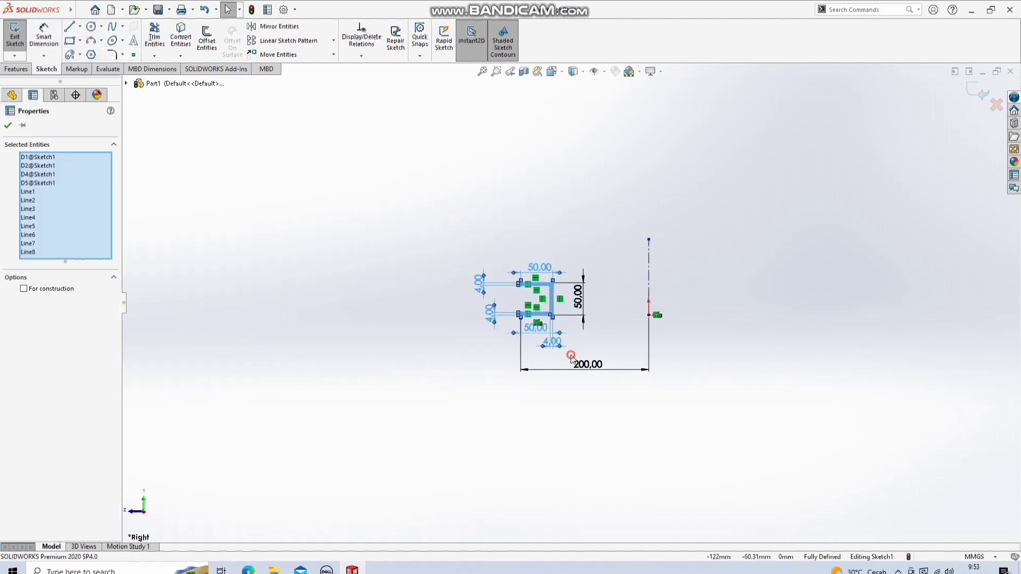
pyautogui.click(277, 26)
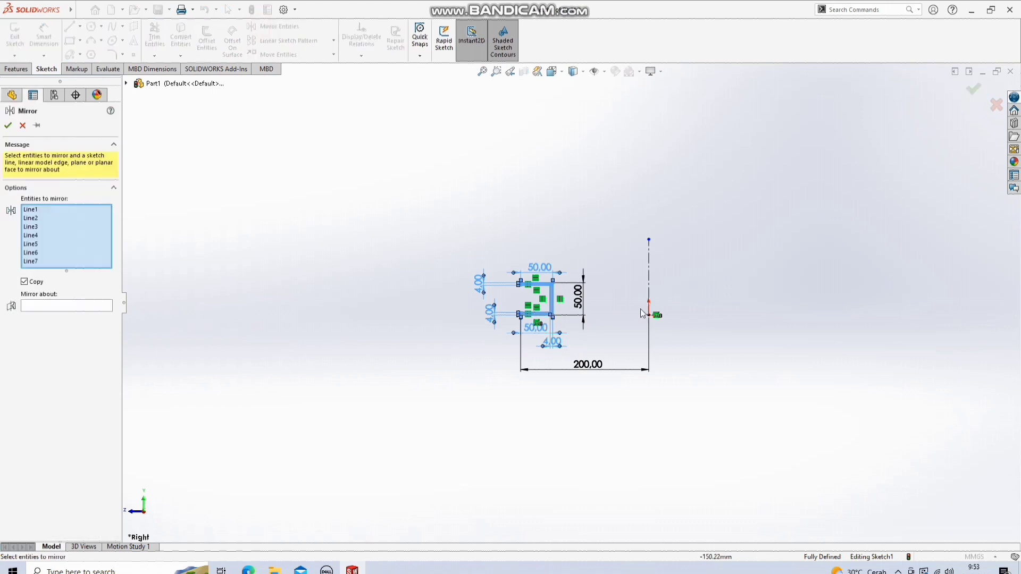
pyautogui.click(74, 307)
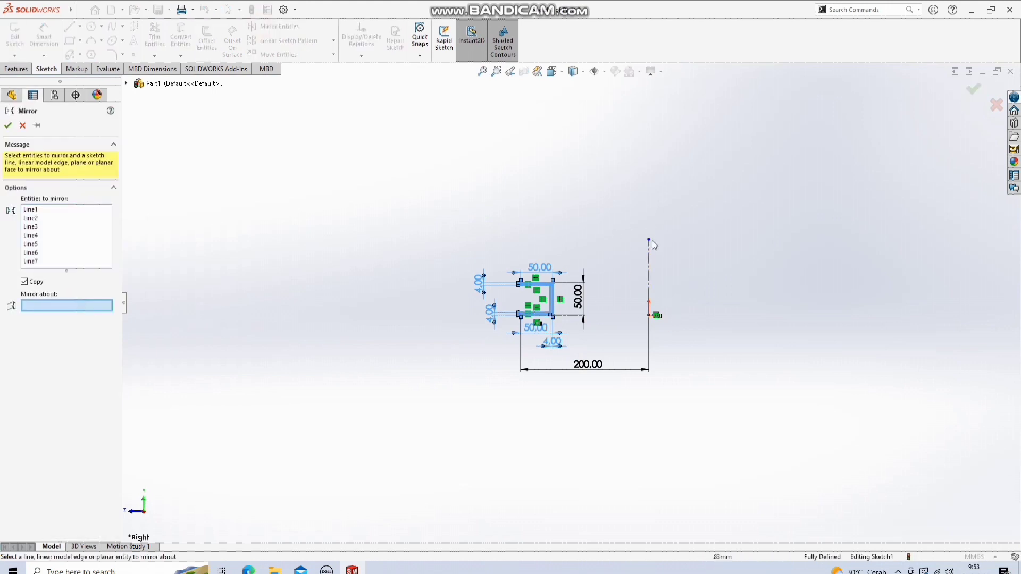
pyautogui.click(648, 257)
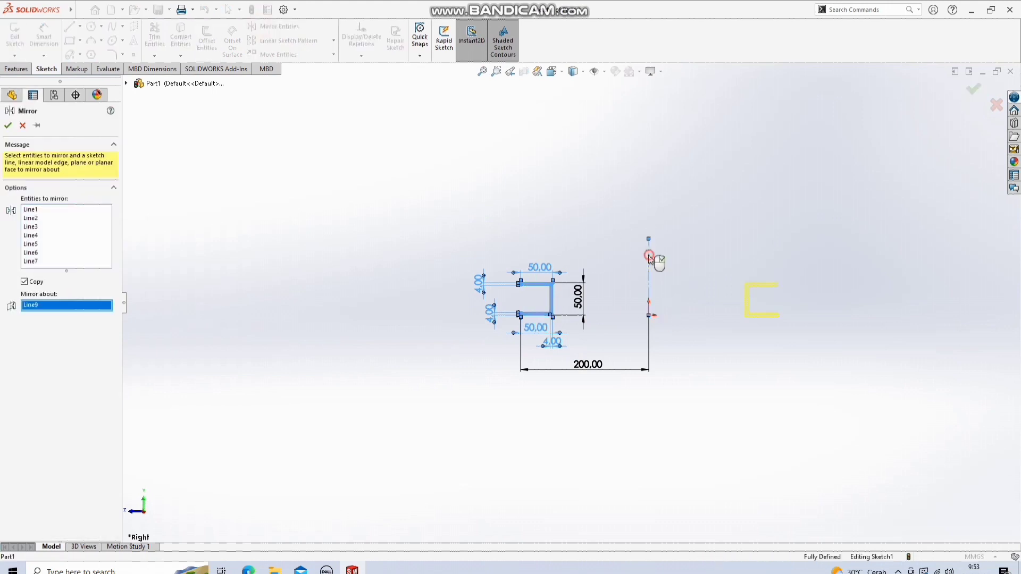
pyautogui.click(9, 126)
pyautogui.click(15, 69)
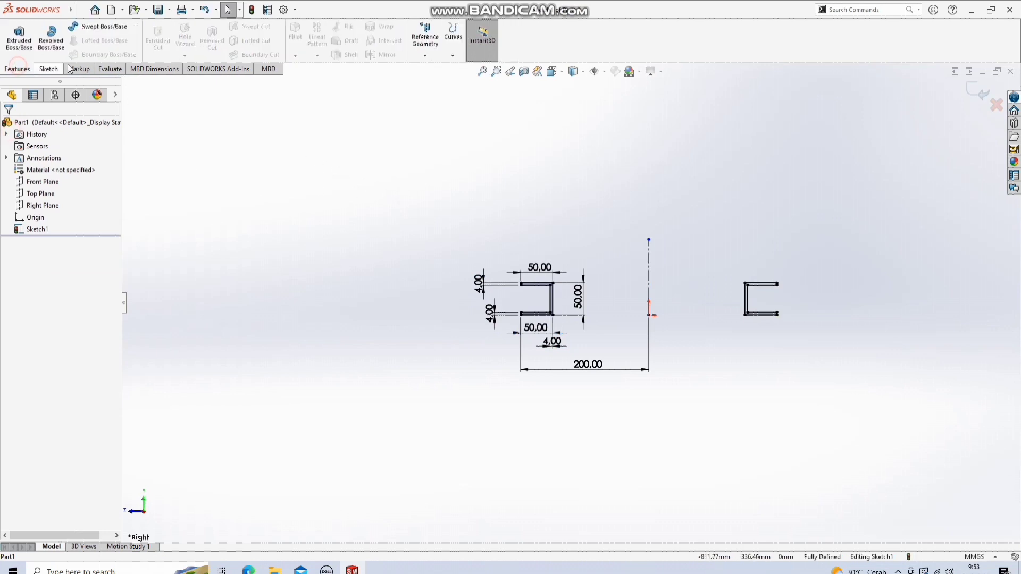
pyautogui.click(20, 36)
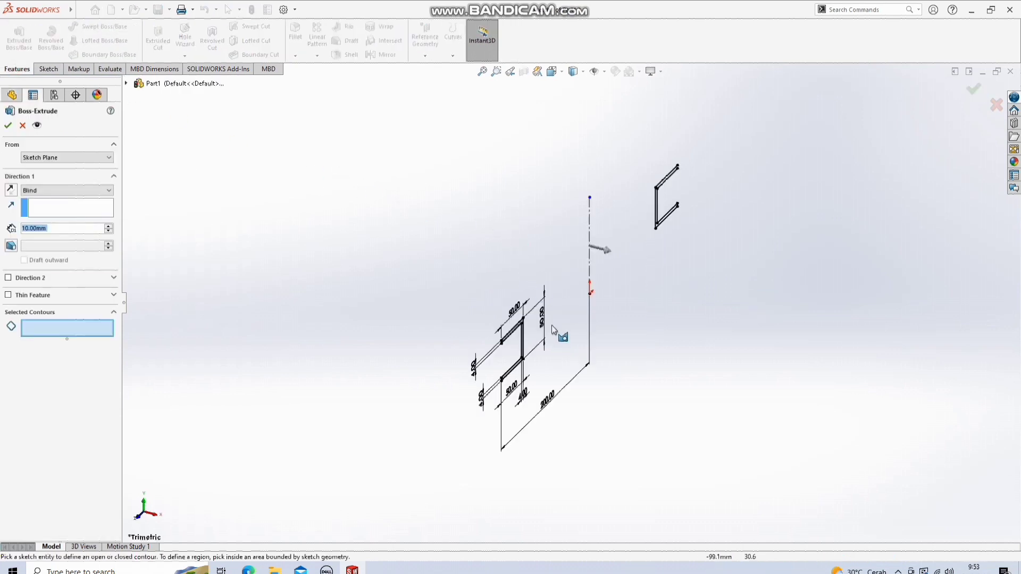
pyautogui.scroll(-7, 552, 326)
pyautogui.click(436, 290)
pyautogui.scroll(5, 508, 298)
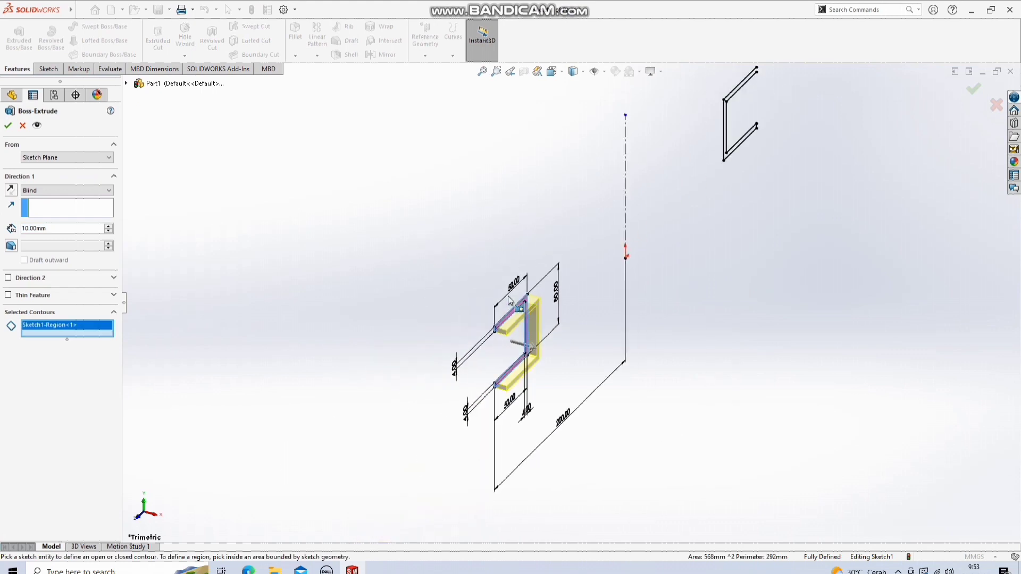
pyautogui.scroll(-5, 660, 206)
pyautogui.scroll(8, 615, 269)
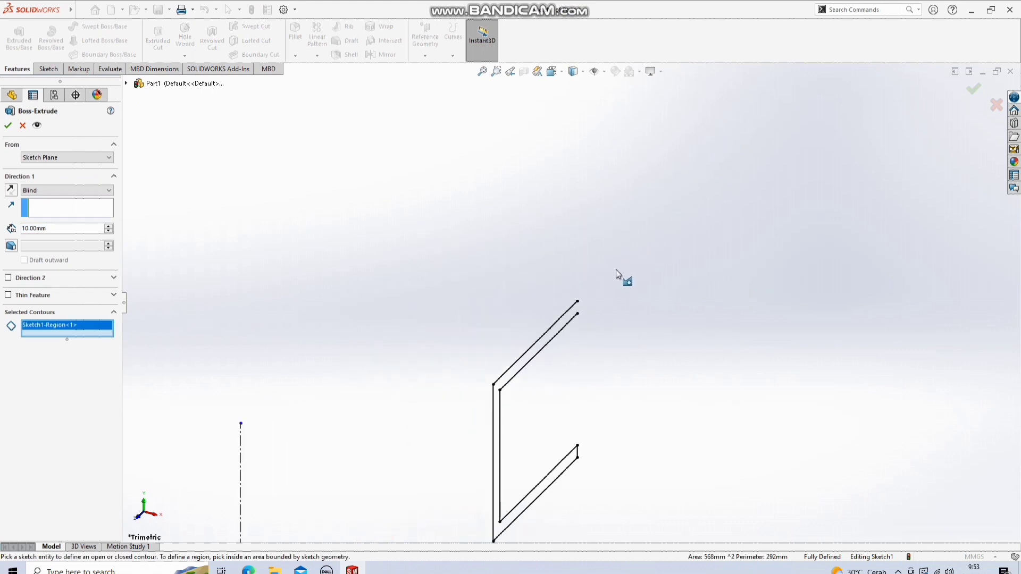
pyautogui.scroll(-3, 480, 410)
pyautogui.press('Escape')
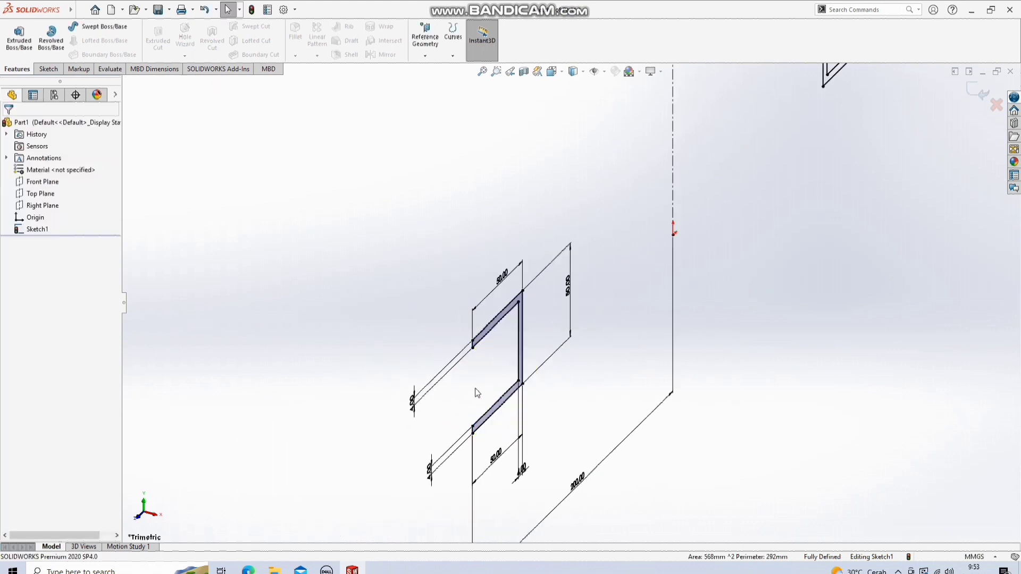
# Step: Close the open end of the mirrored profile's upper flange with a 4 mm vertical line
pyautogui.scroll(3, 417, 295)
pyautogui.click(48, 69)
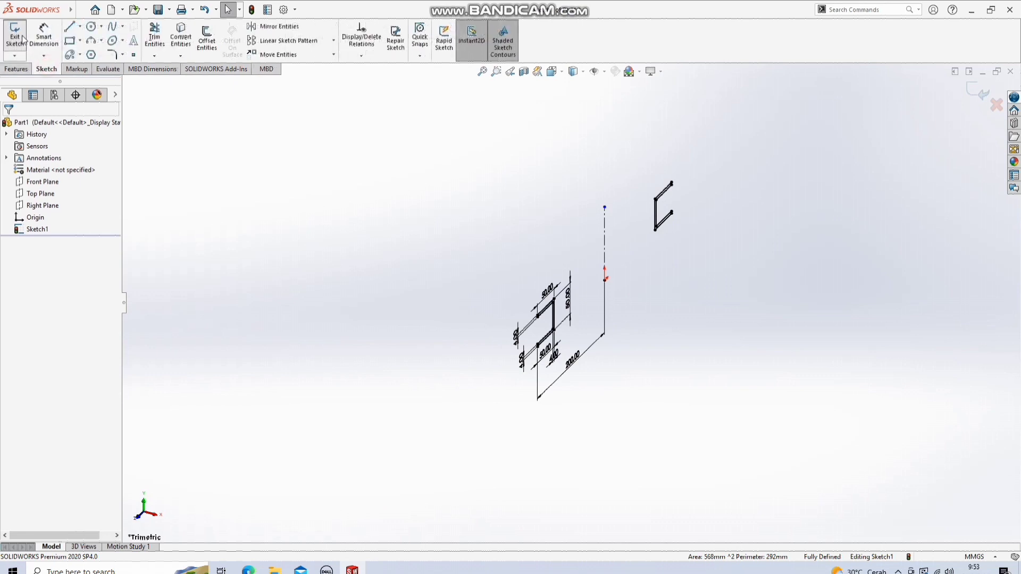
pyautogui.click(76, 26)
pyautogui.scroll(-5, 707, 189)
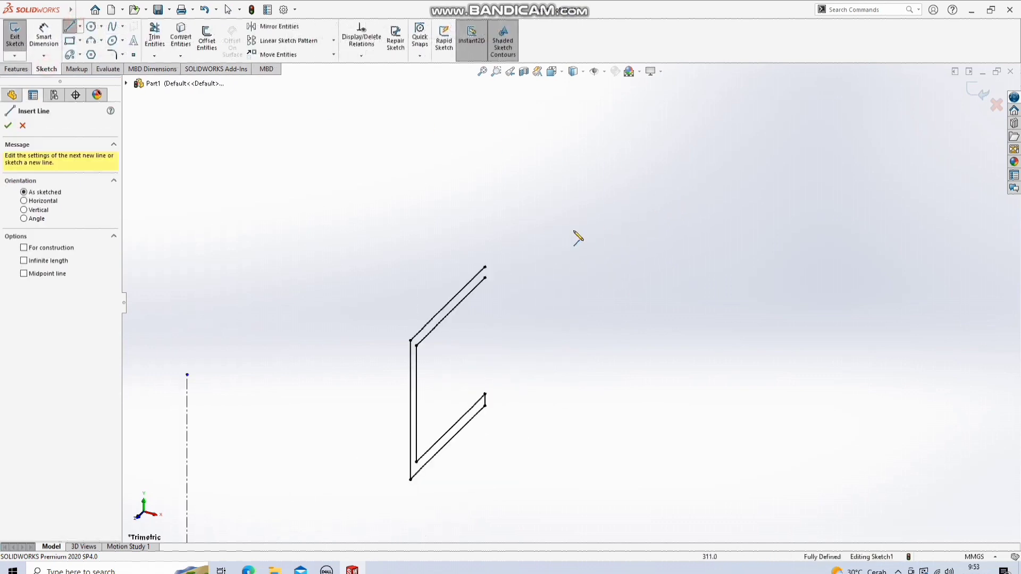
pyautogui.click(484, 267)
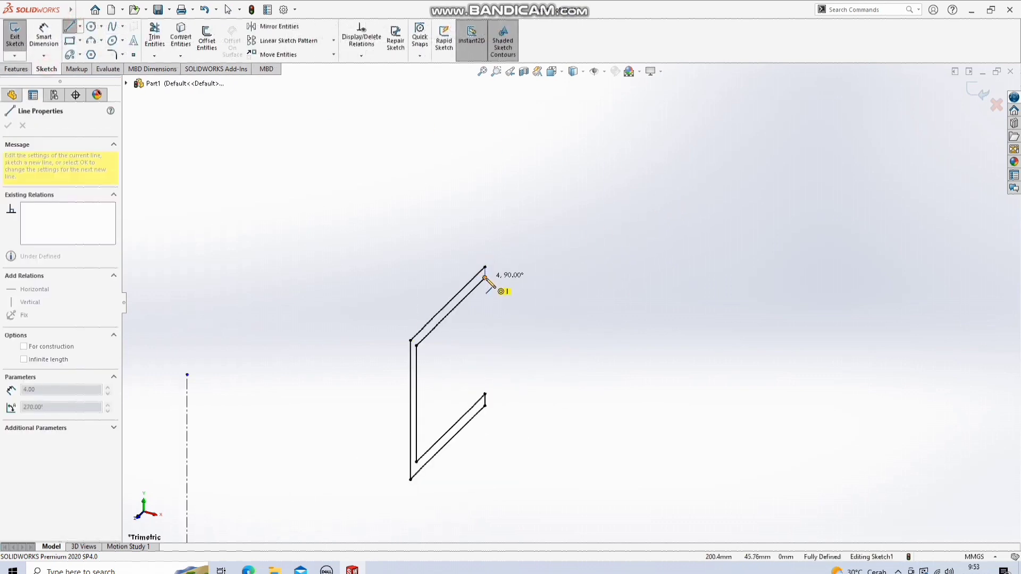
pyautogui.click(485, 277)
pyautogui.scroll(4, 468, 270)
# Step: Extrude both C-shaped profiles 600 mm with the Mid Plane end condition
pyautogui.click(18, 69)
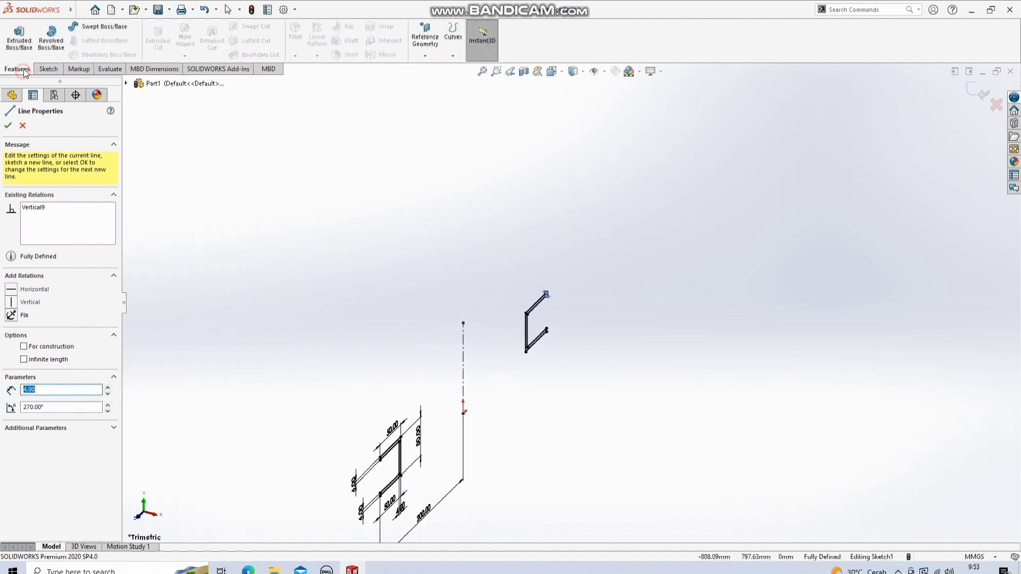
pyautogui.click(32, 51)
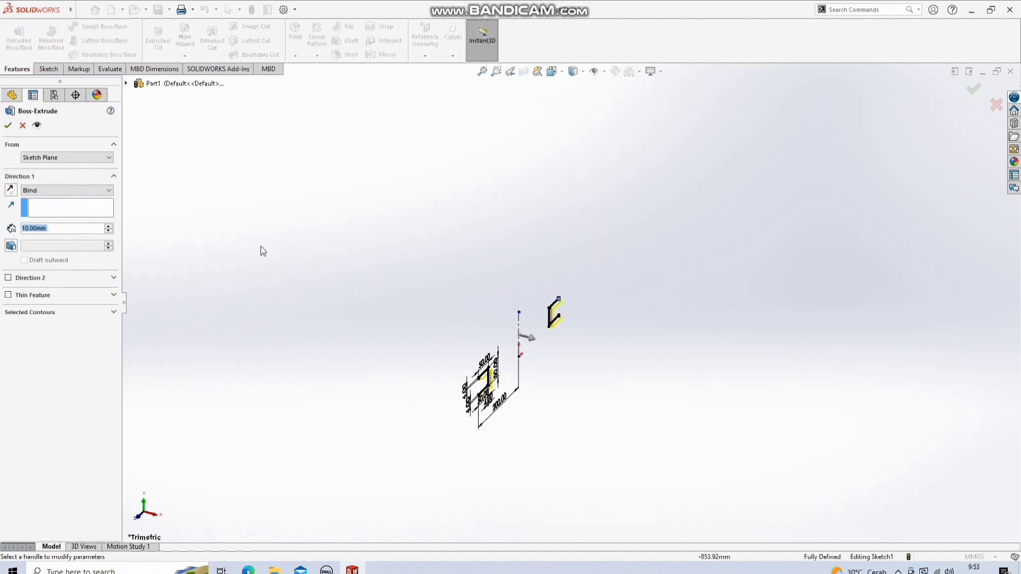
pyautogui.write('600')
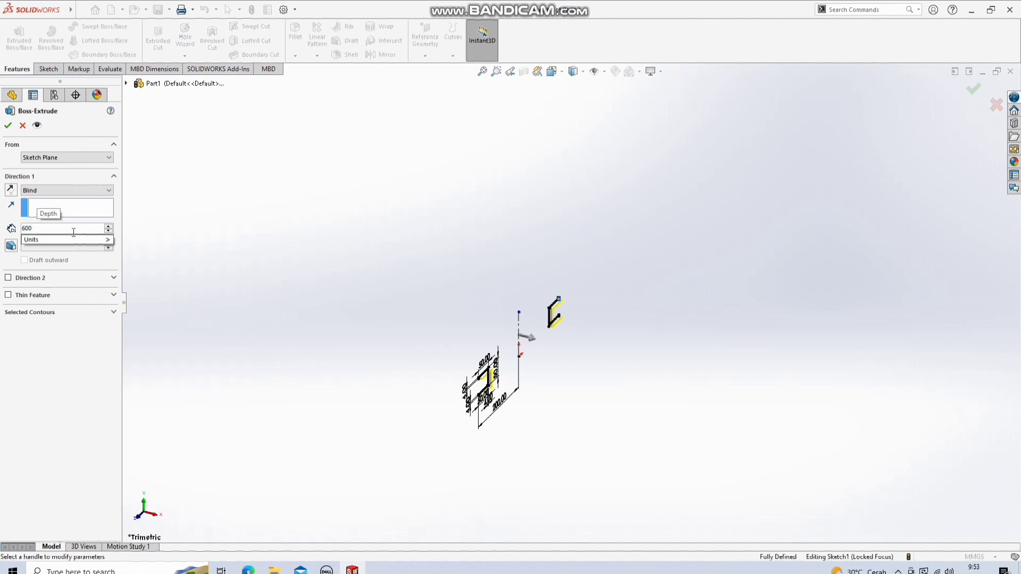
pyautogui.press('Return')
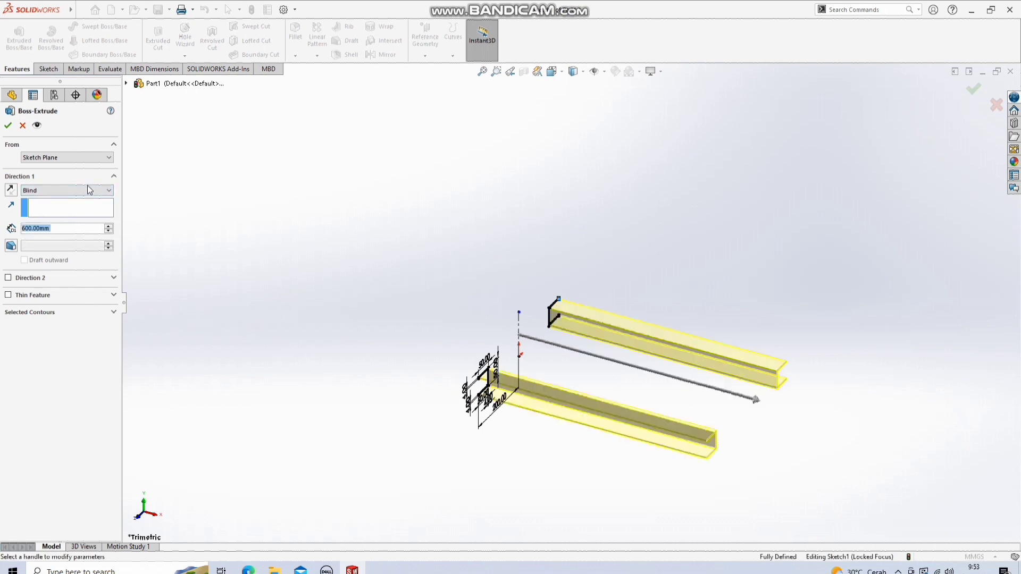
pyautogui.click(72, 189)
pyautogui.click(95, 235)
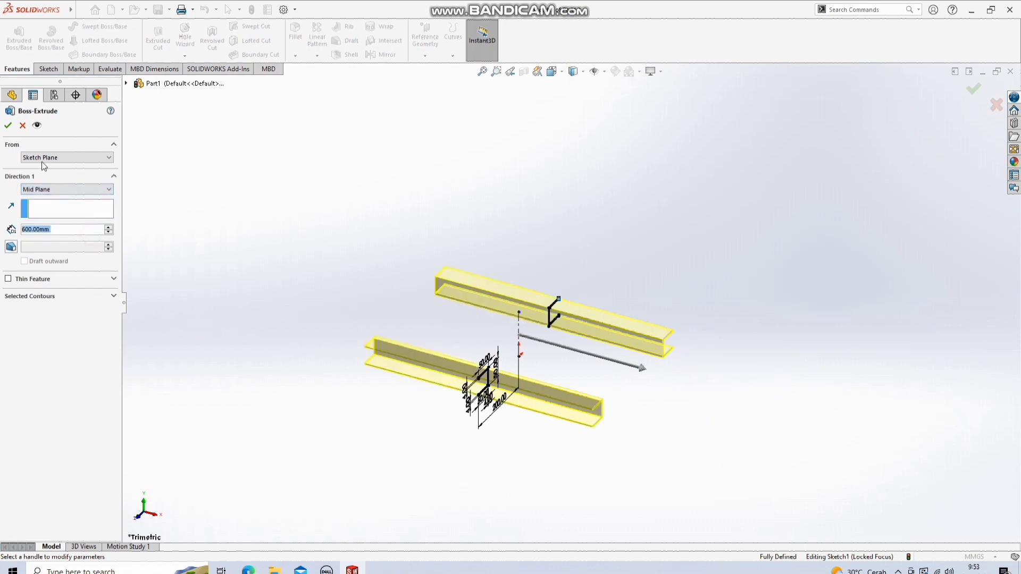
pyautogui.click(8, 126)
# Step: Start a sketch on the narrow outer edge face of the near channel's upper flange and view it from the front
pyautogui.moveTo(317, 294); pyautogui.dragTo(478, 393, button='middle')
pyautogui.scroll(-2, 527, 410)
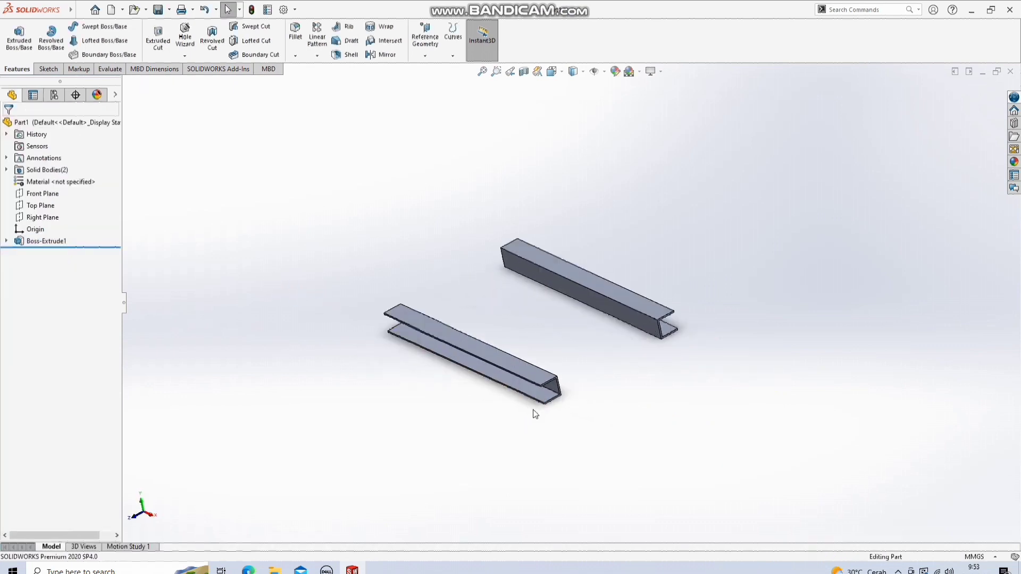
pyautogui.scroll(-2, 547, 380)
pyautogui.scroll(-3, 525, 376)
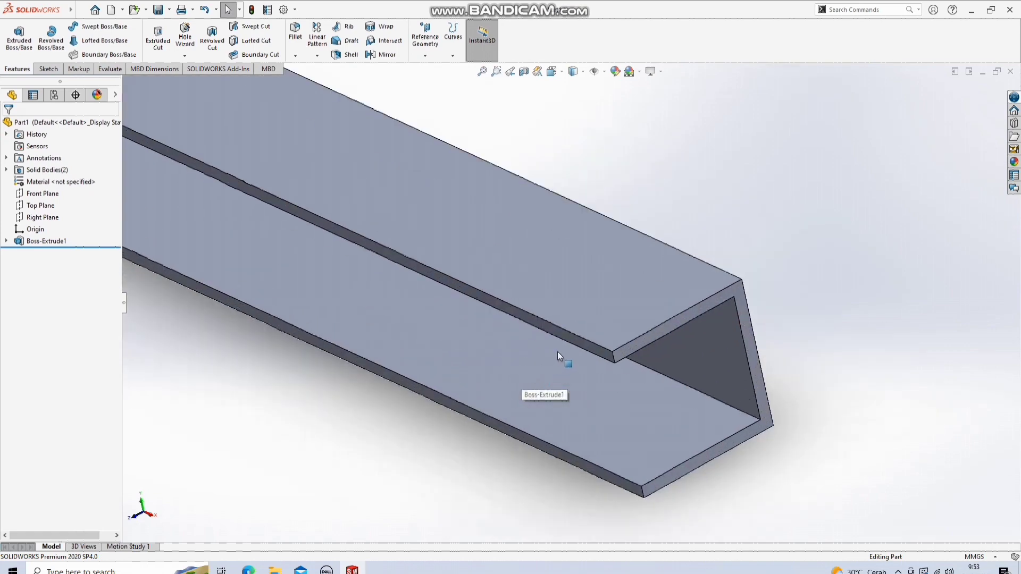
pyautogui.rightClick(582, 346)
pyautogui.click(606, 310)
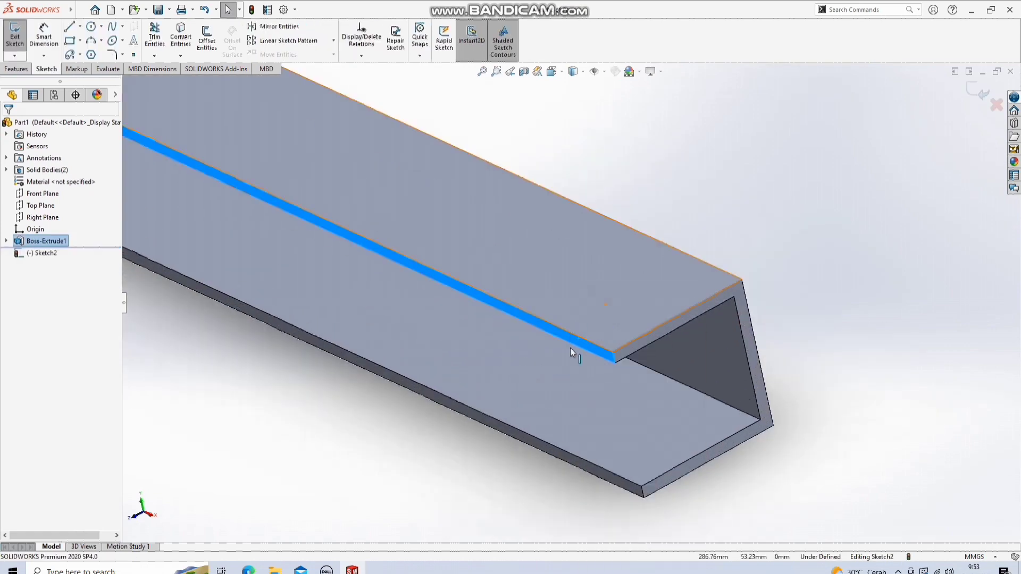
pyautogui.press('space')
pyautogui.click(398, 433)
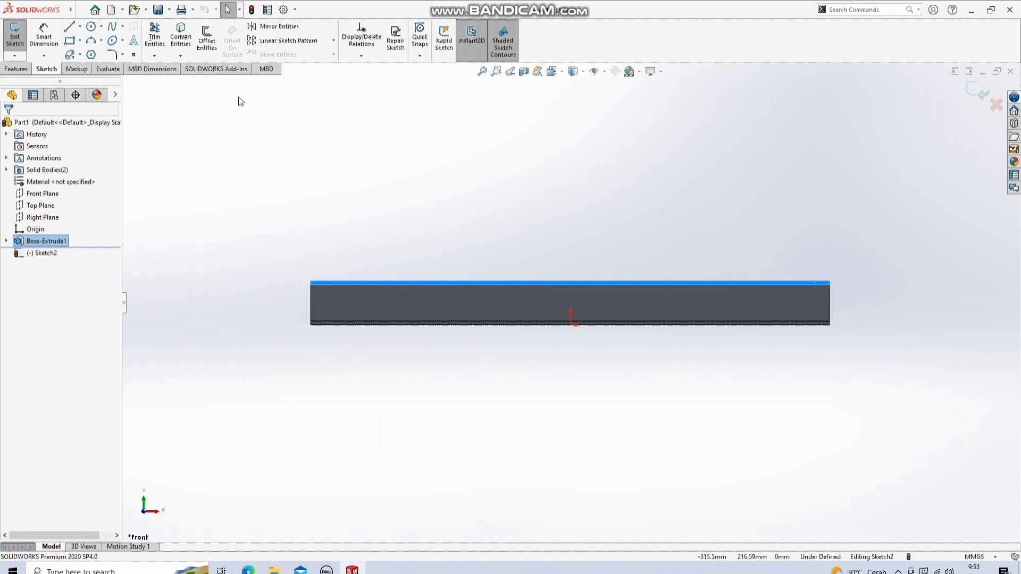
# Step: Draw a closed U-shaped outline about 54 mm wide and 33 mm high upward from the channel's upper end corner
pyautogui.click(71, 27)
pyautogui.scroll(-4, 827, 276)
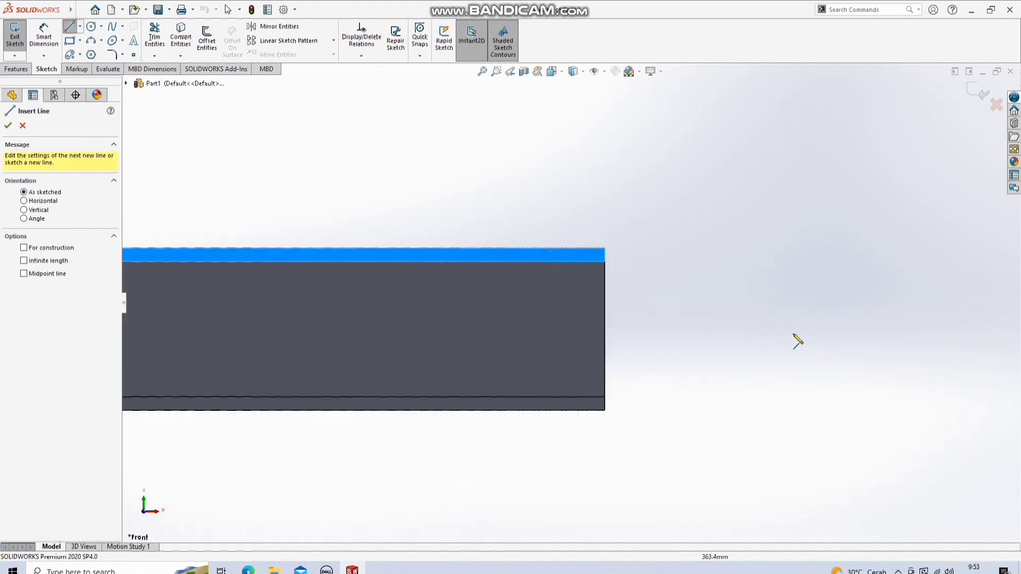
pyautogui.click(605, 249)
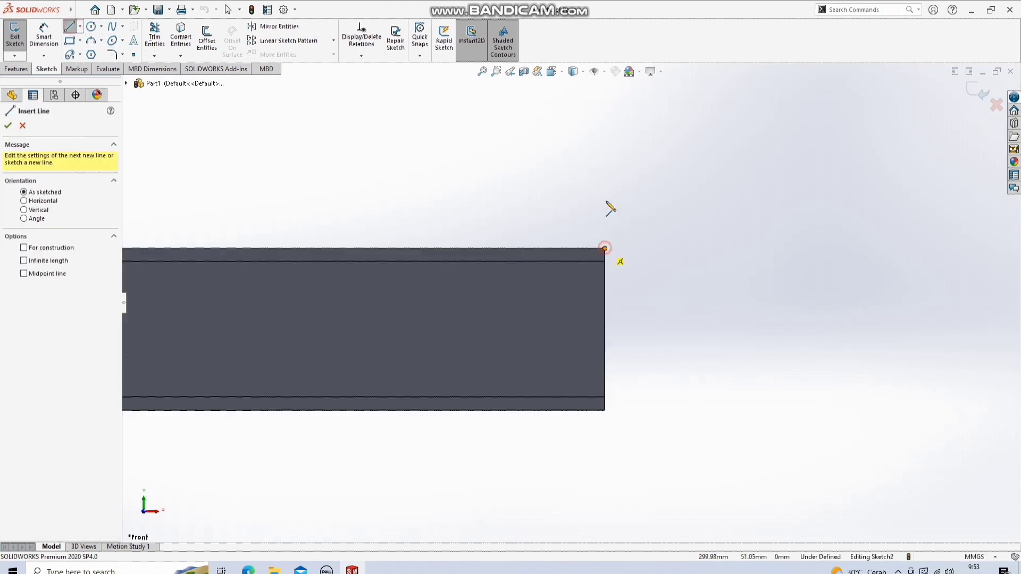
pyautogui.click(605, 140)
pyautogui.click(578, 140)
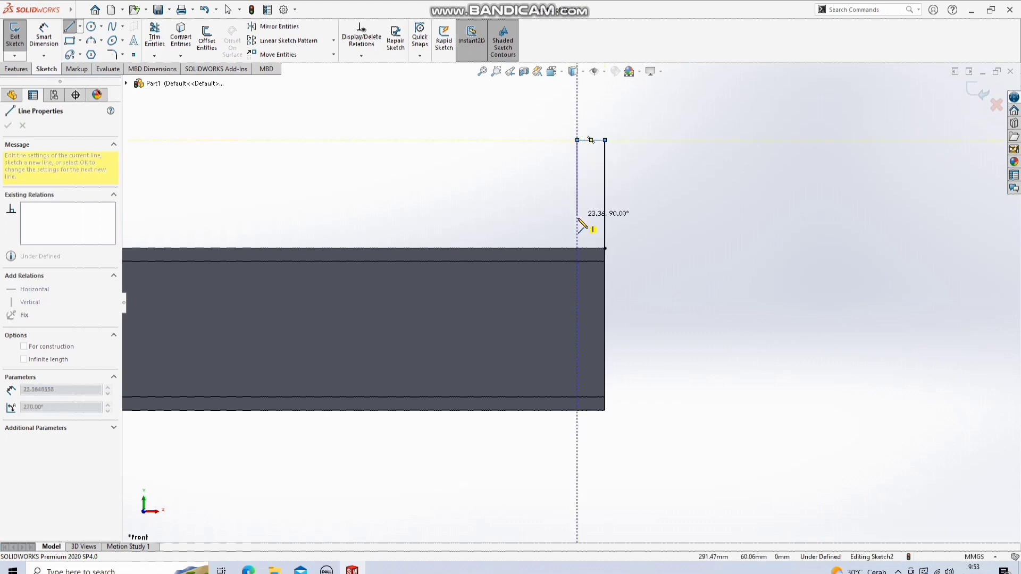
pyautogui.click(577, 217)
pyautogui.click(476, 217)
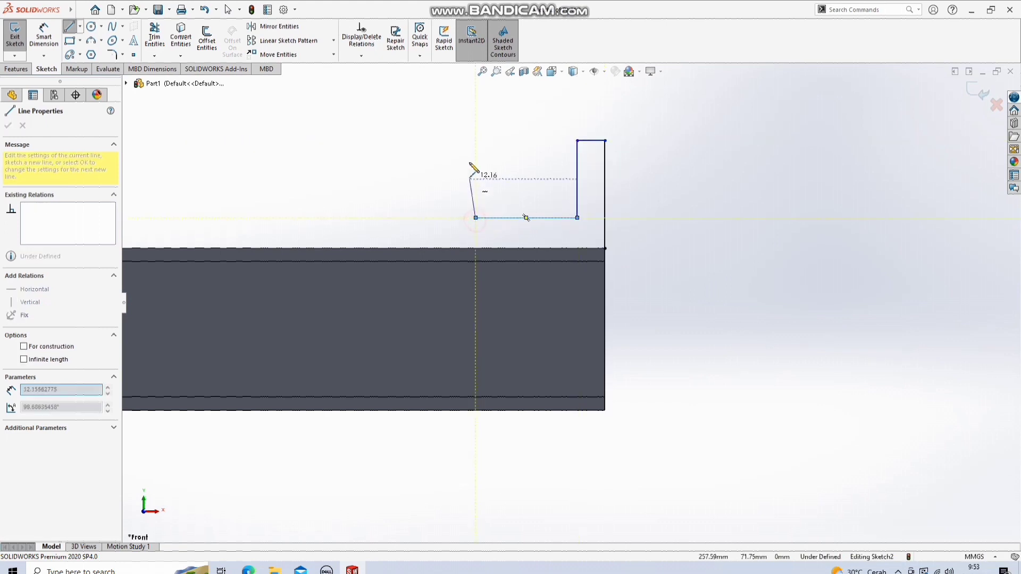
pyautogui.click(476, 140)
pyautogui.click(431, 140)
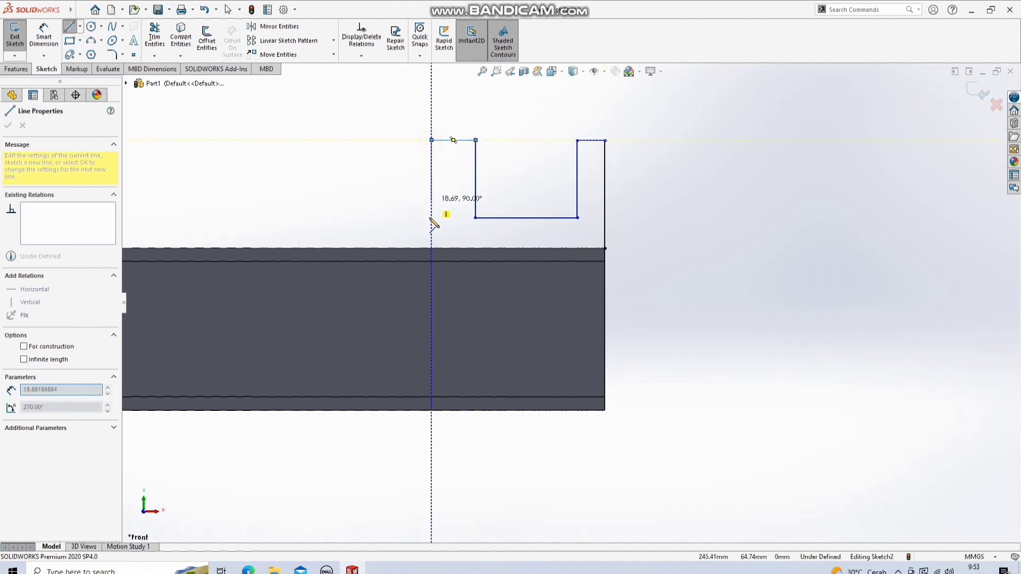
pyautogui.click(432, 248)
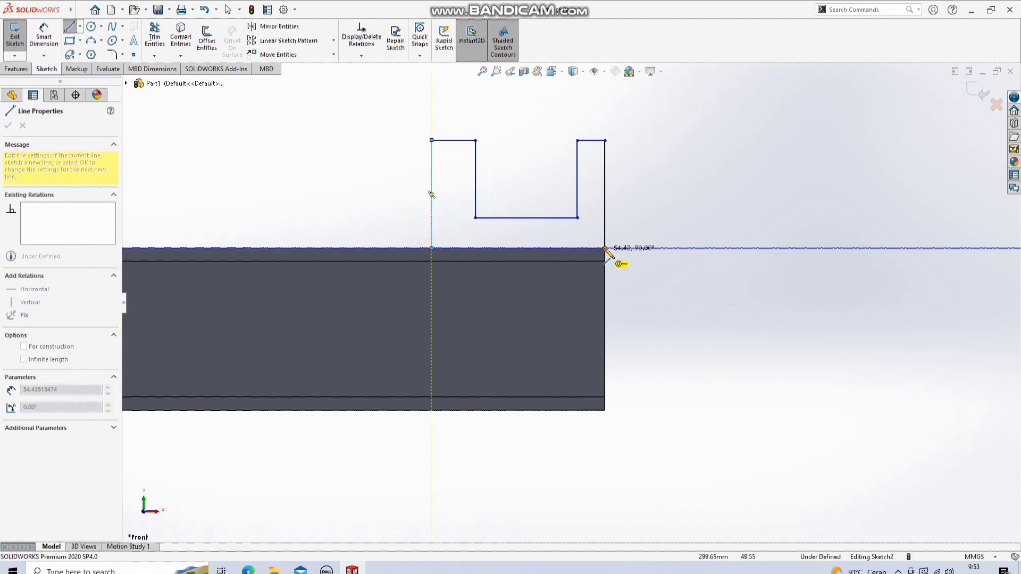
pyautogui.click(605, 248)
# Step: Dimension the thickness of both upright legs of the U-shaped profile at 4 mm each
pyautogui.click(43, 36)
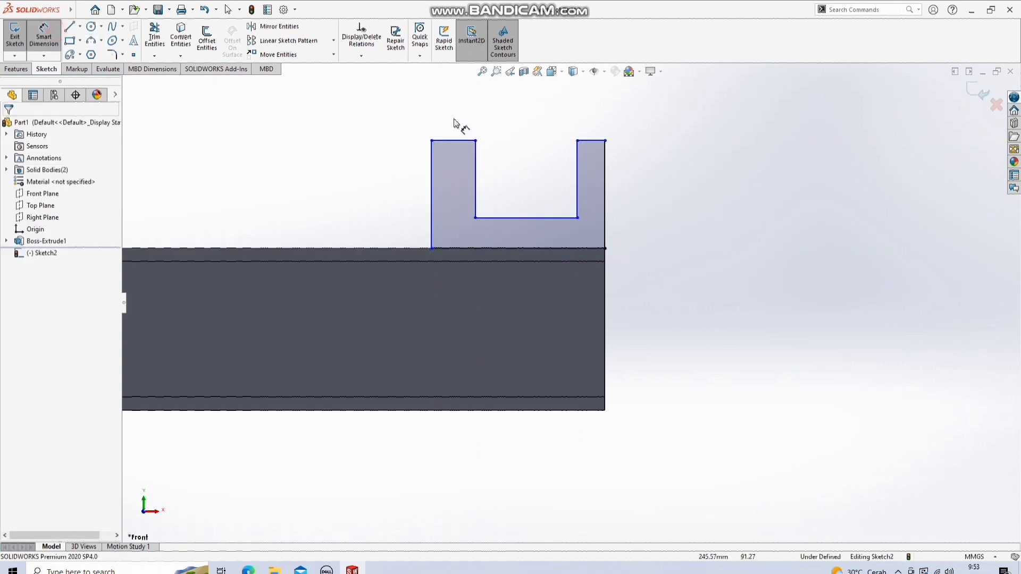
pyautogui.click(460, 140)
pyautogui.click(457, 110)
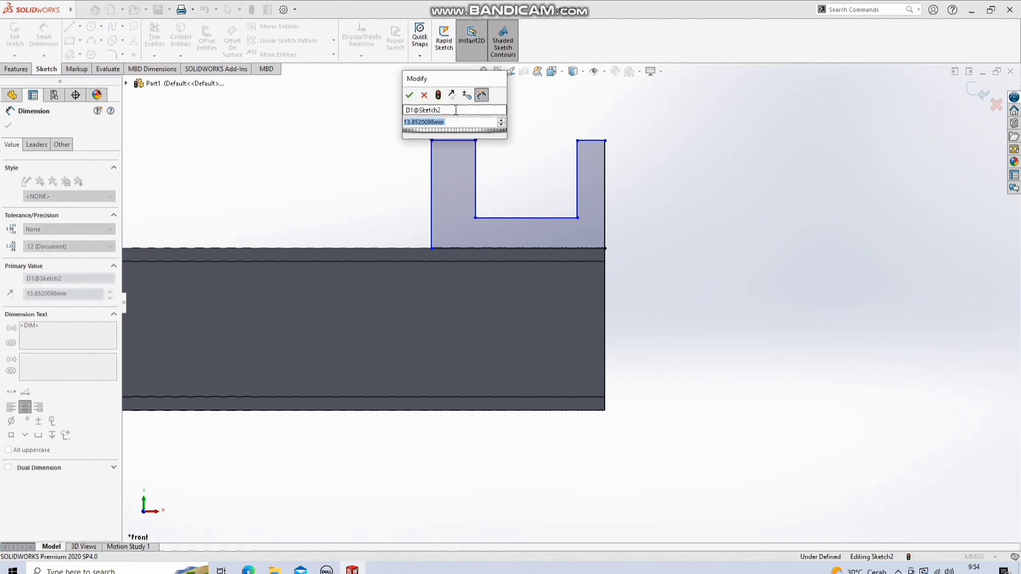
pyautogui.write('4')
pyautogui.press('Return')
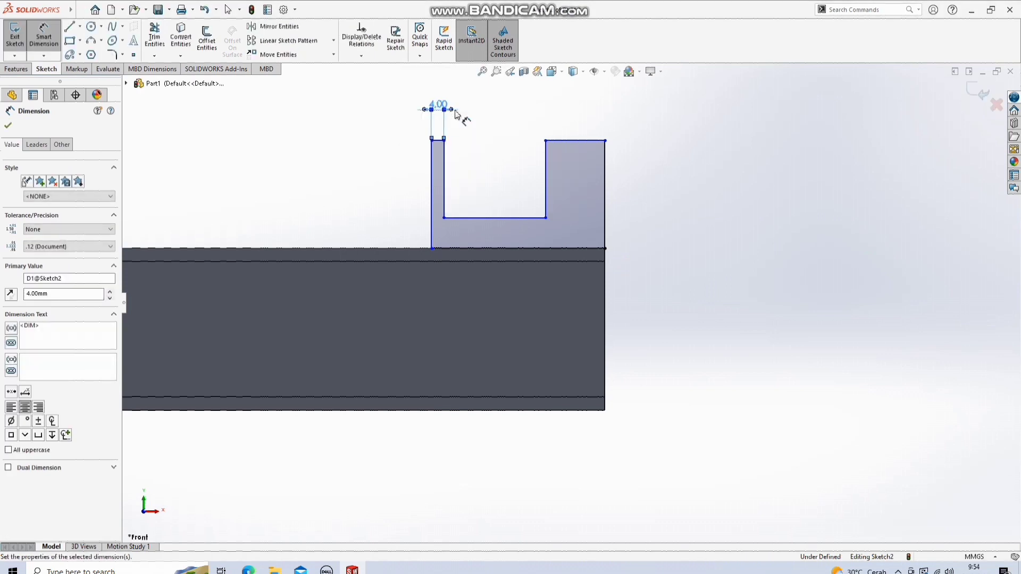
pyautogui.click(601, 141)
pyautogui.click(583, 124)
pyautogui.write('4')
pyautogui.press('Return')
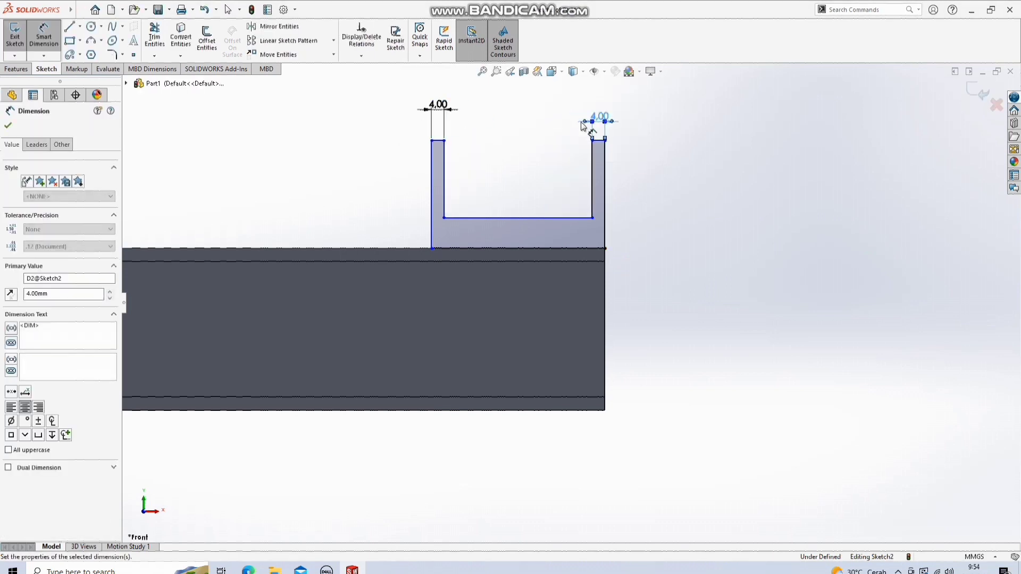
# Step: Dimension the thickness of the U-shaped profile's base at 4 mm
pyautogui.click(568, 221)
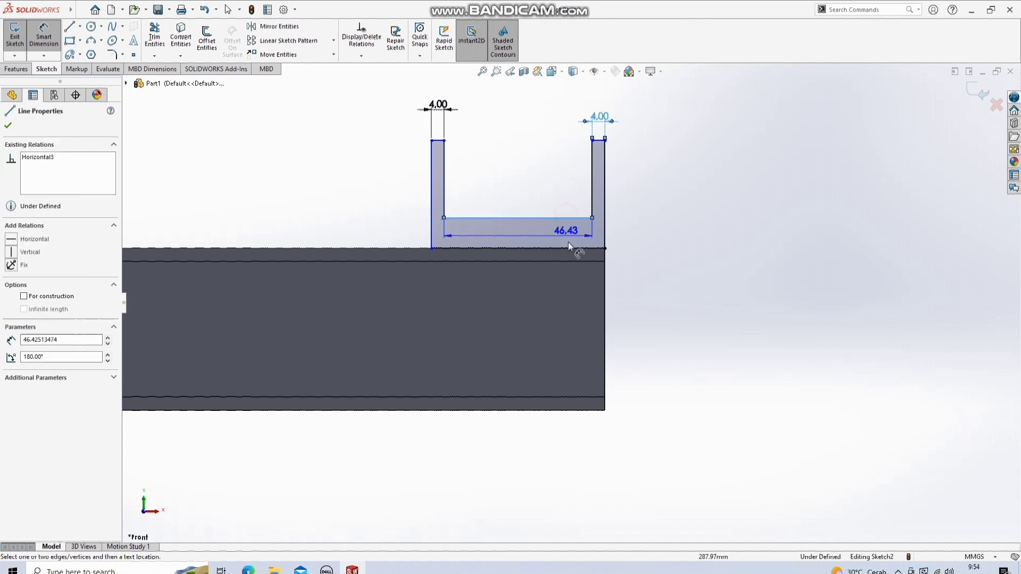
pyautogui.click(606, 248)
pyautogui.click(669, 240)
pyautogui.write('4')
pyautogui.press('Return')
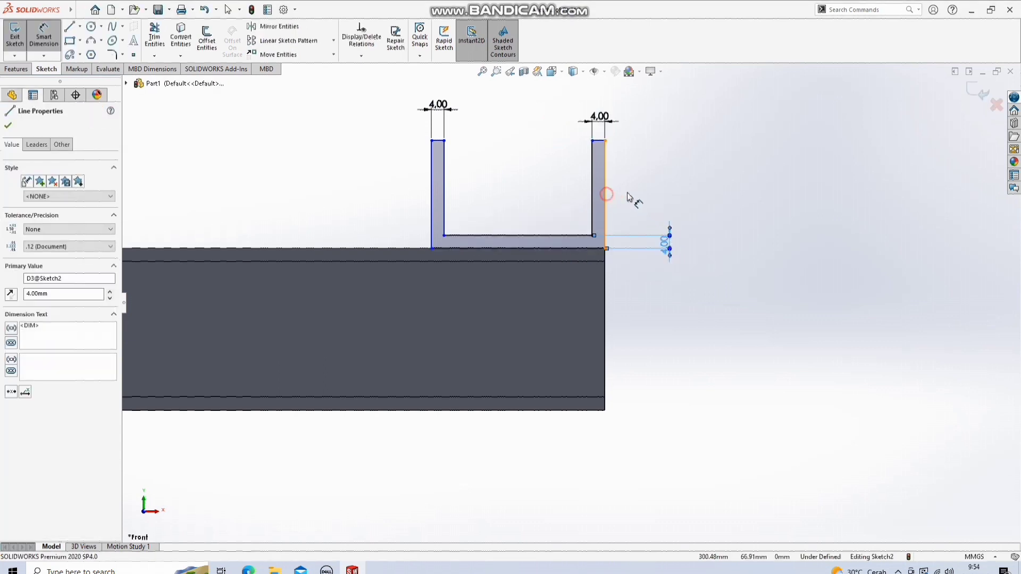
# Step: Dimension the outer heights of the U-shaped profile's two legs at 50 mm each
pyautogui.click(607, 196)
pyautogui.click(738, 200)
pyautogui.write('50')
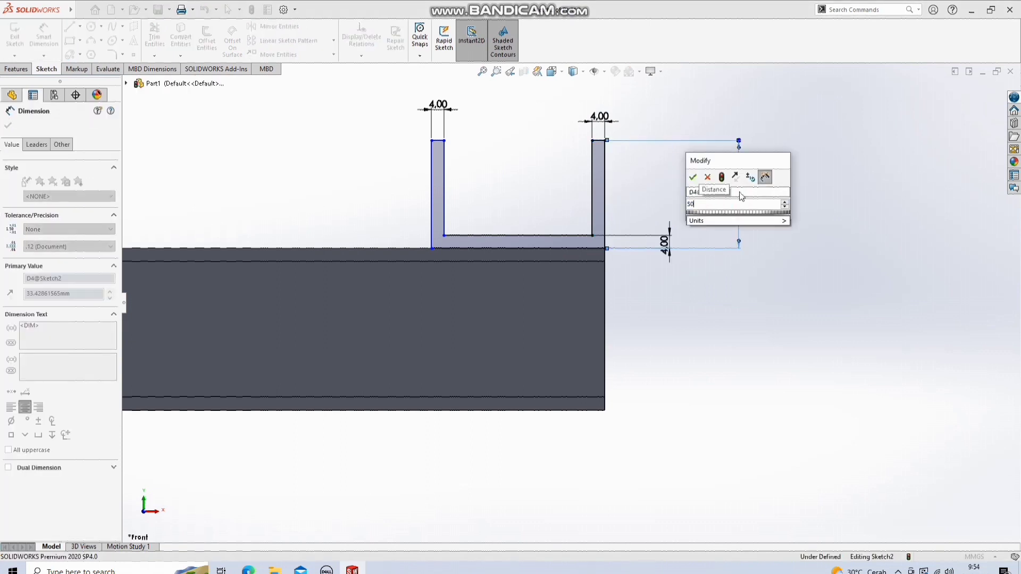
pyautogui.press('Return')
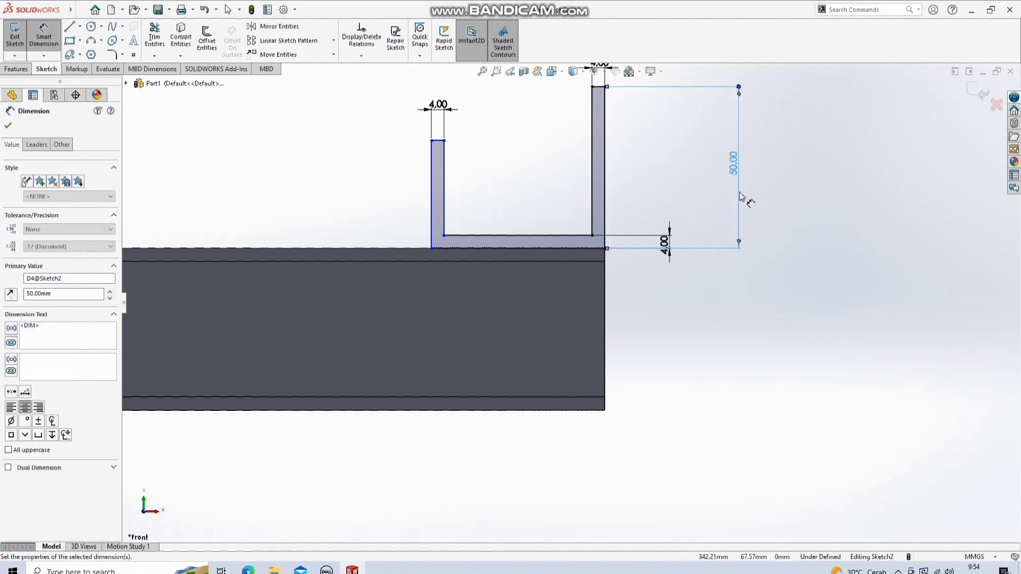
pyautogui.click(431, 198)
pyautogui.click(311, 186)
pyautogui.write('50')
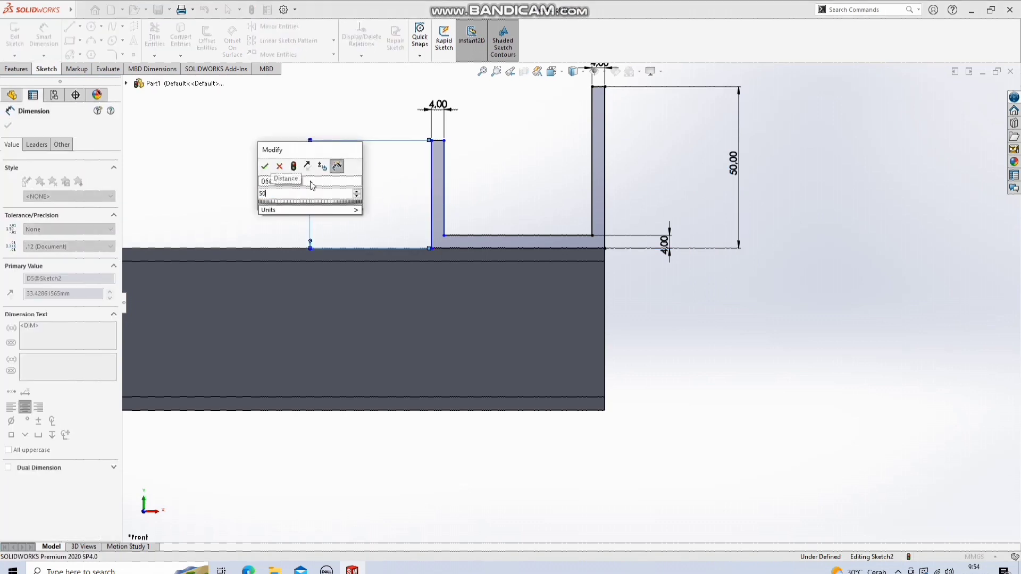
pyautogui.press('Return')
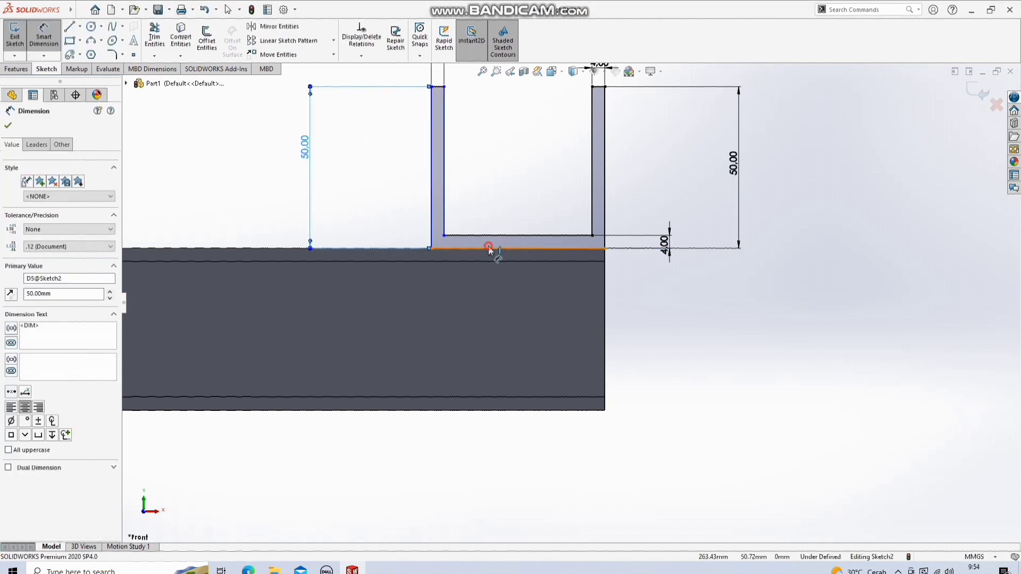
# Step: Dimension the overall width of the U-shaped profile's base at 50 mm
pyautogui.click(489, 250)
pyautogui.click(497, 327)
pyautogui.write('5-')
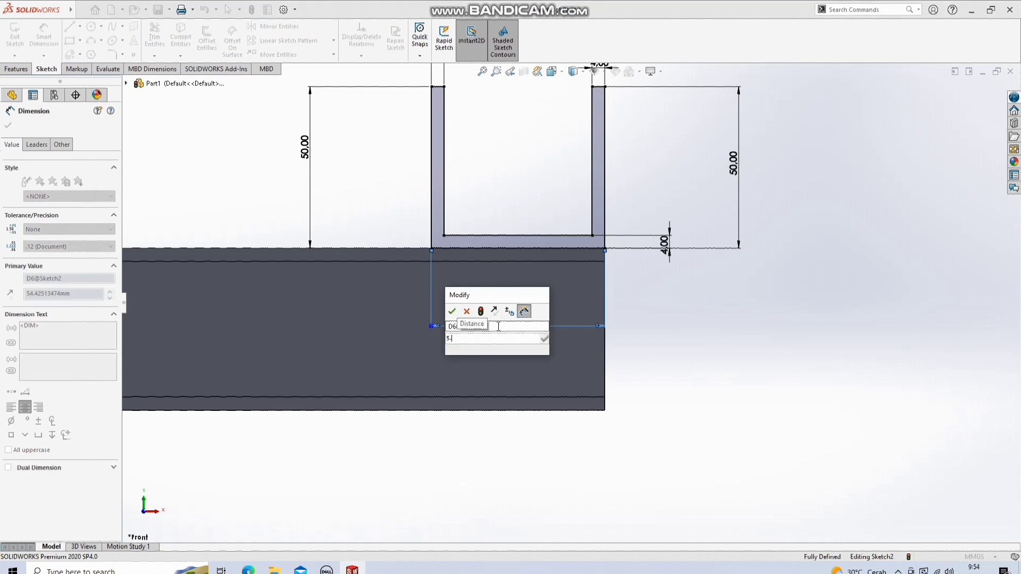
pyautogui.write('0')
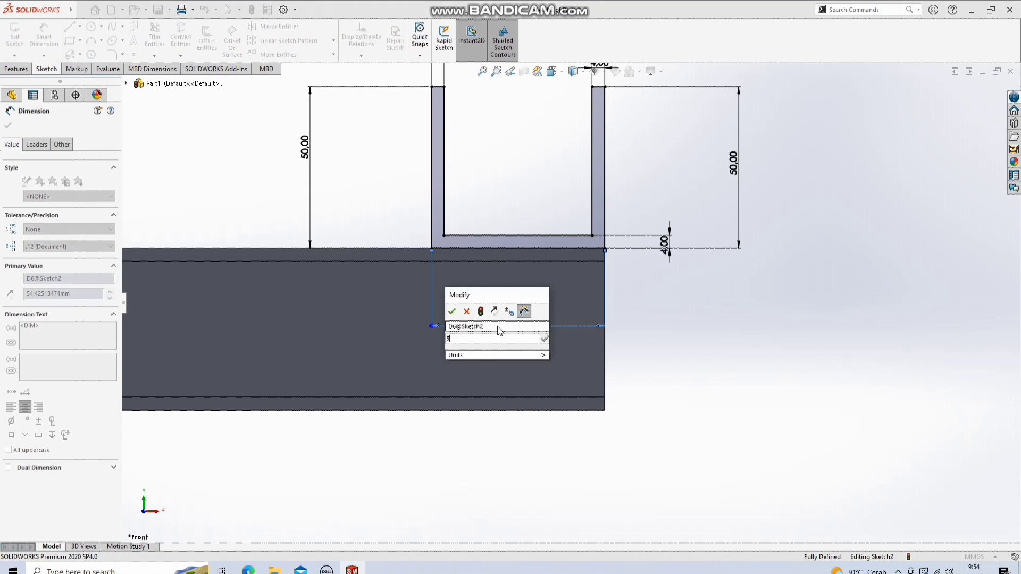
pyautogui.press('Return')
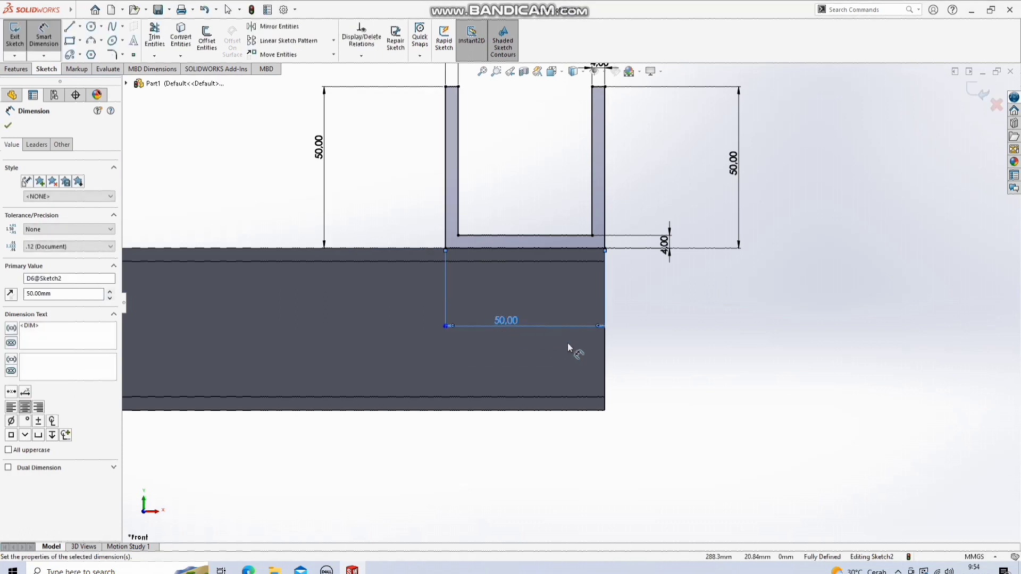
# Step: Draw a vertical centerline upward from the origin, extending above the U-shaped profile
pyautogui.scroll(6, 572, 343)
pyautogui.click(81, 10)
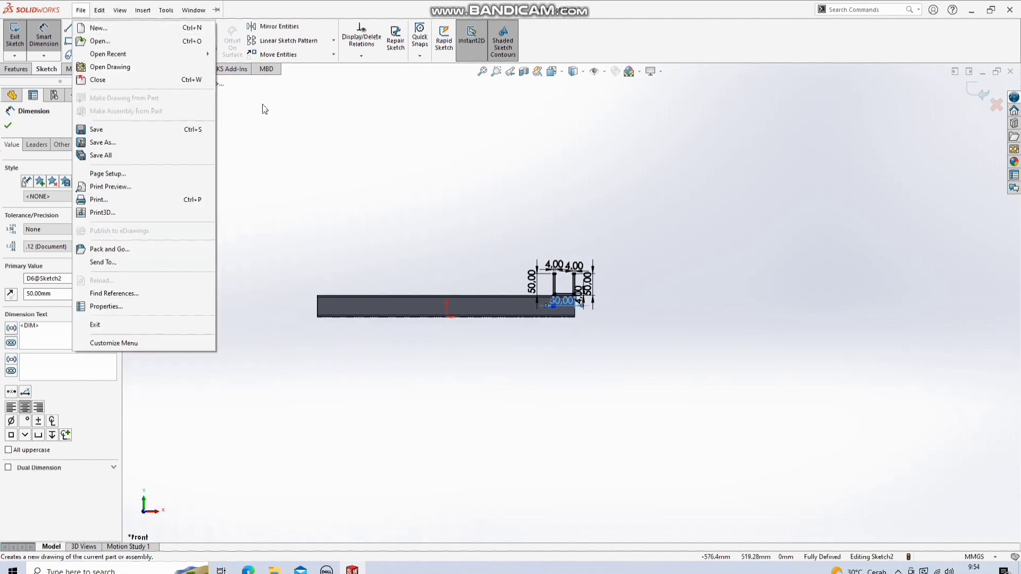
pyautogui.click(263, 106)
pyautogui.click(80, 26)
pyautogui.click(92, 52)
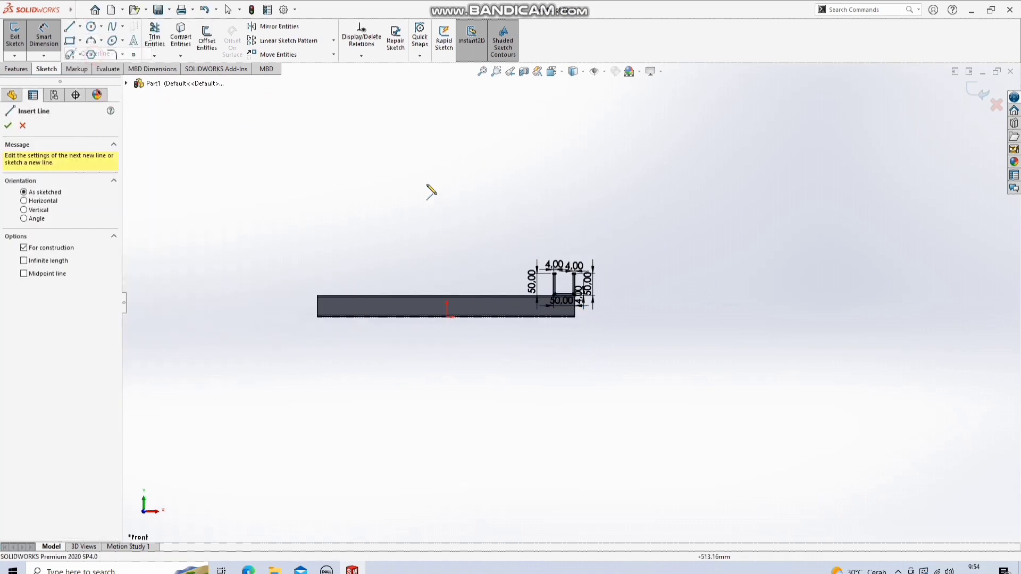
pyautogui.click(446, 318)
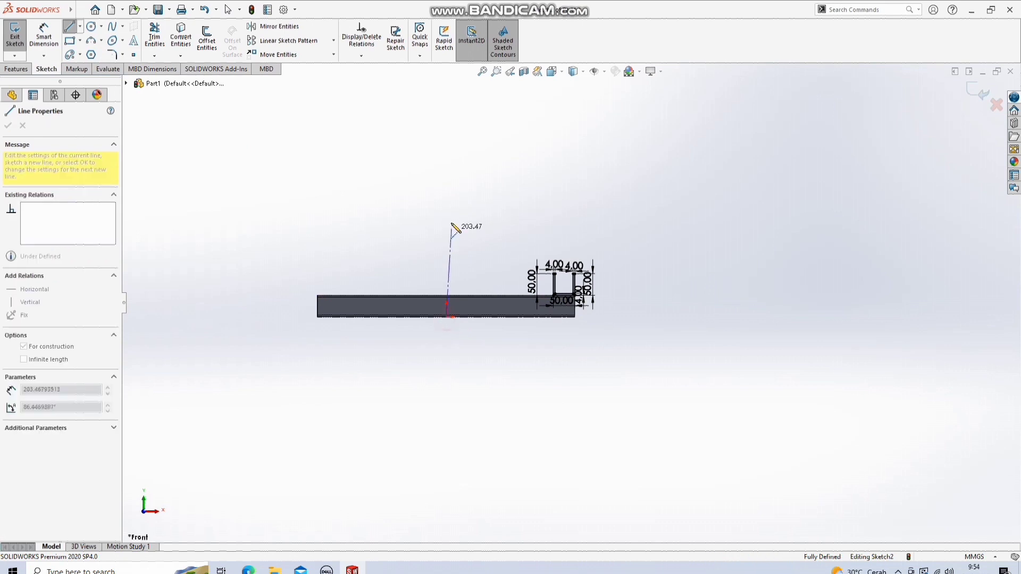
pyautogui.click(446, 212)
pyautogui.press('Escape')
# Step: Mirror the whole U-shaped profile about the vertical centerline to the opposite end of the rail
pyautogui.moveTo(506, 230)
pyautogui.mouseDown()
pyautogui.moveTo(586, 318)
pyautogui.moveTo(631, 333)
pyautogui.mouseUp()
pyautogui.click(266, 25)
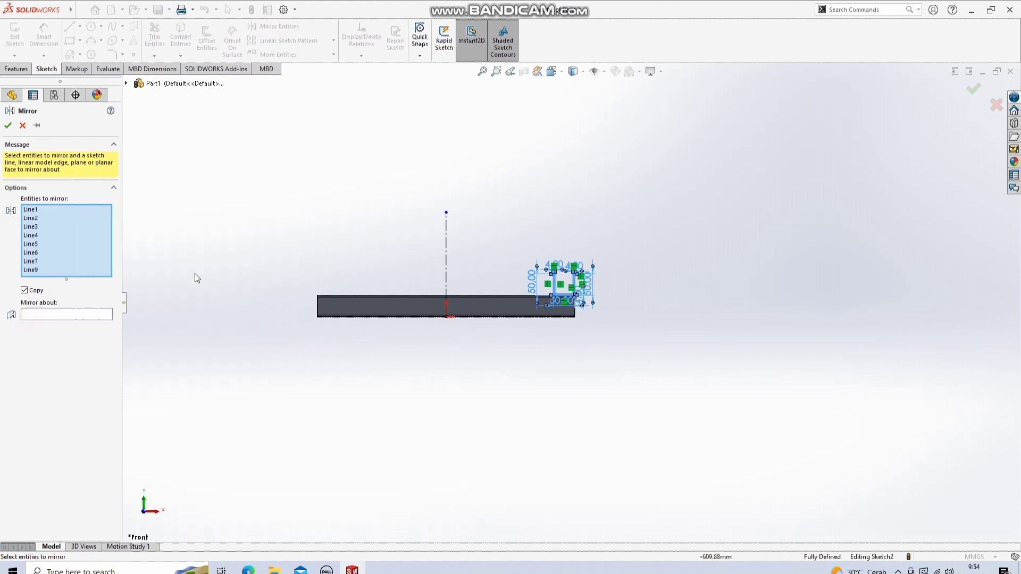
pyautogui.click(44, 316)
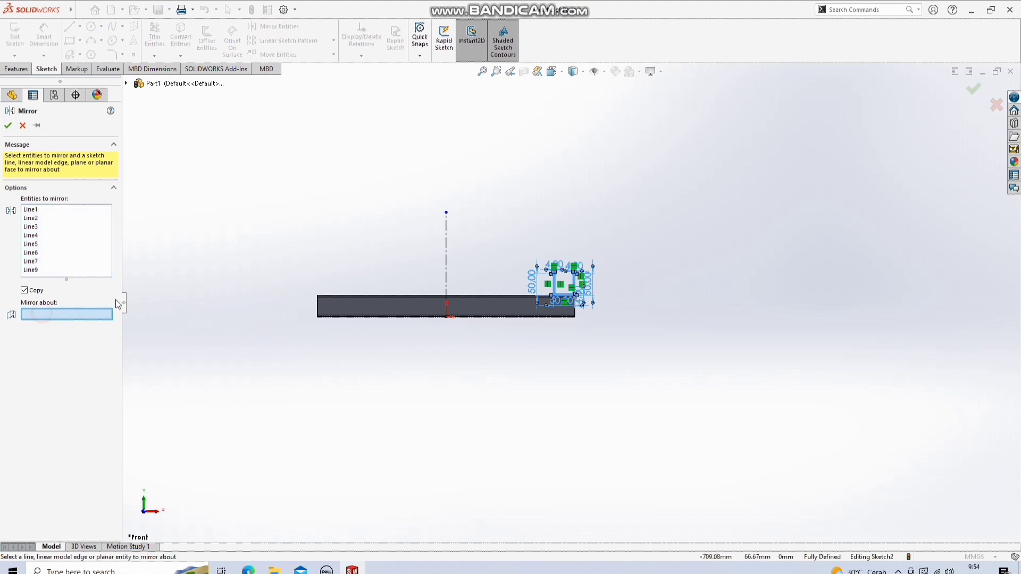
pyautogui.click(446, 258)
pyautogui.click(8, 126)
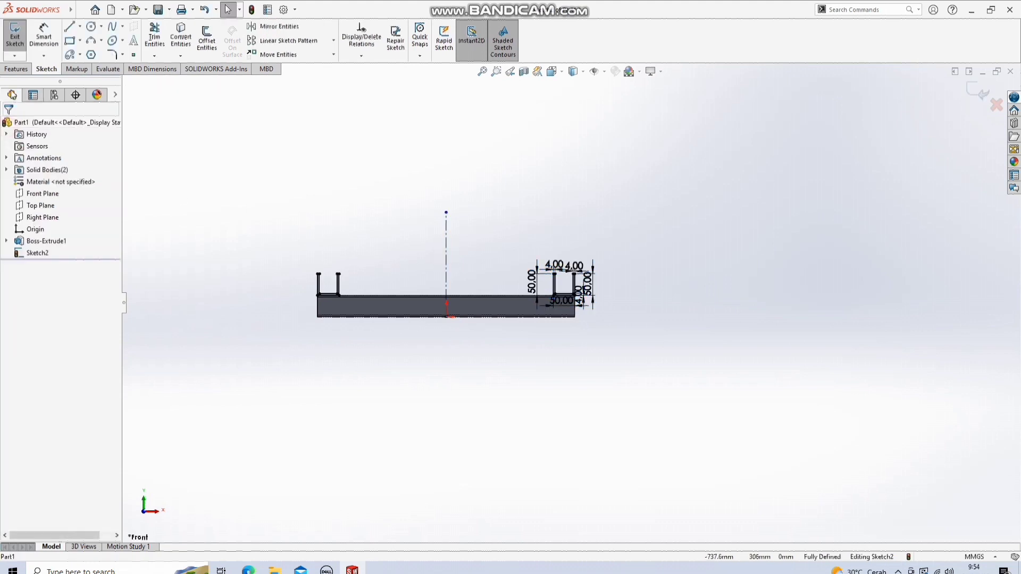
# Step: Extrude both U-shaped profiles blind by 400 mm, with the direction reversed so they run across the second rail
pyautogui.click(17, 69)
pyautogui.click(20, 37)
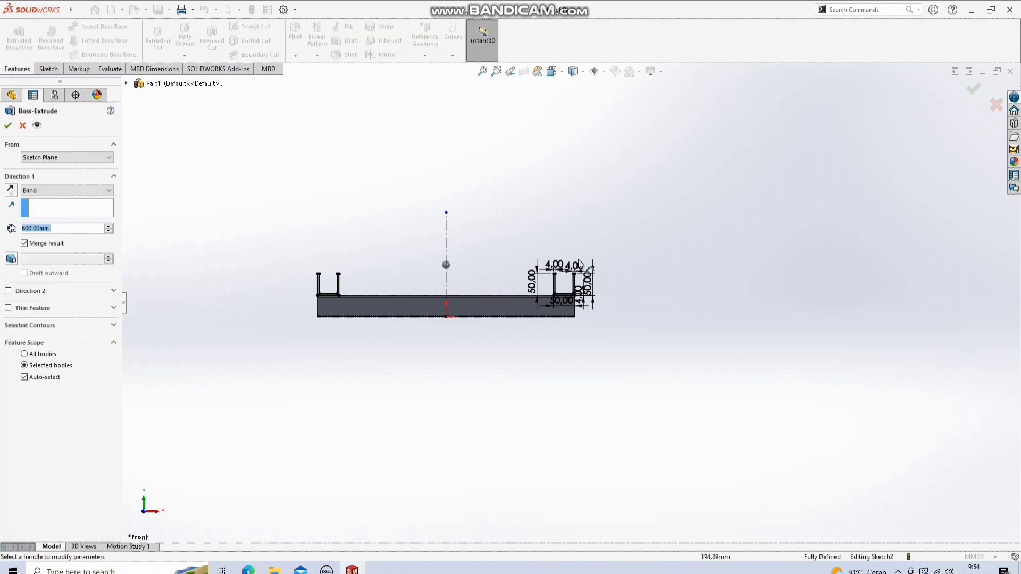
pyautogui.moveTo(698, 290); pyautogui.dragTo(268, 253, button='middle')
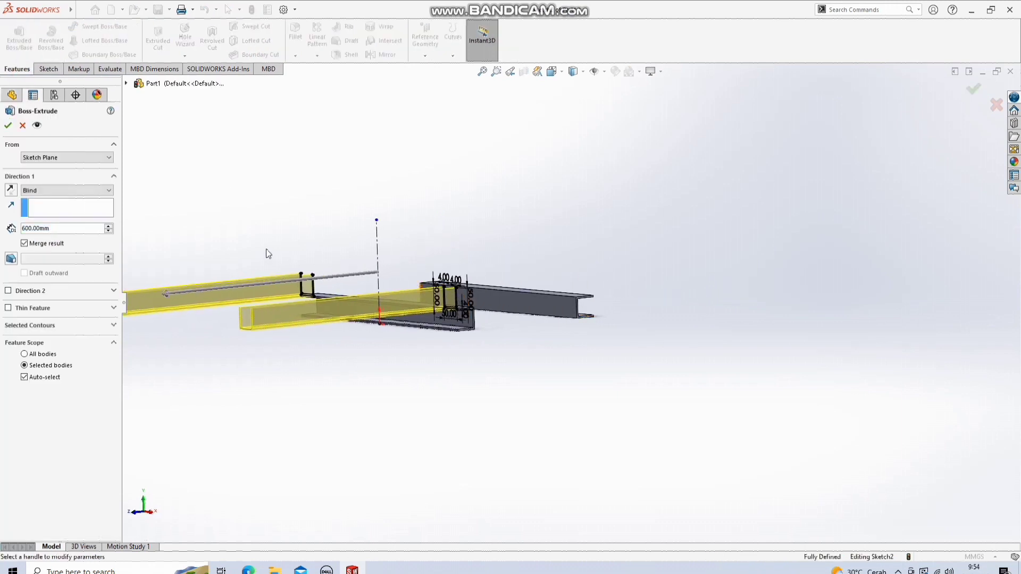
pyautogui.click(11, 190)
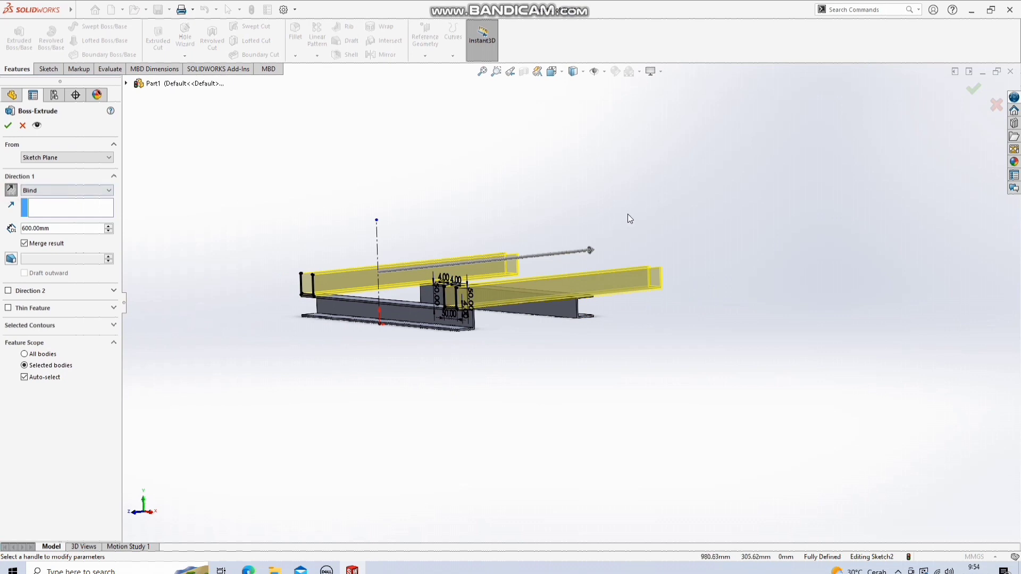
pyautogui.moveTo(627, 214); pyautogui.dragTo(359, 228, button='middle')
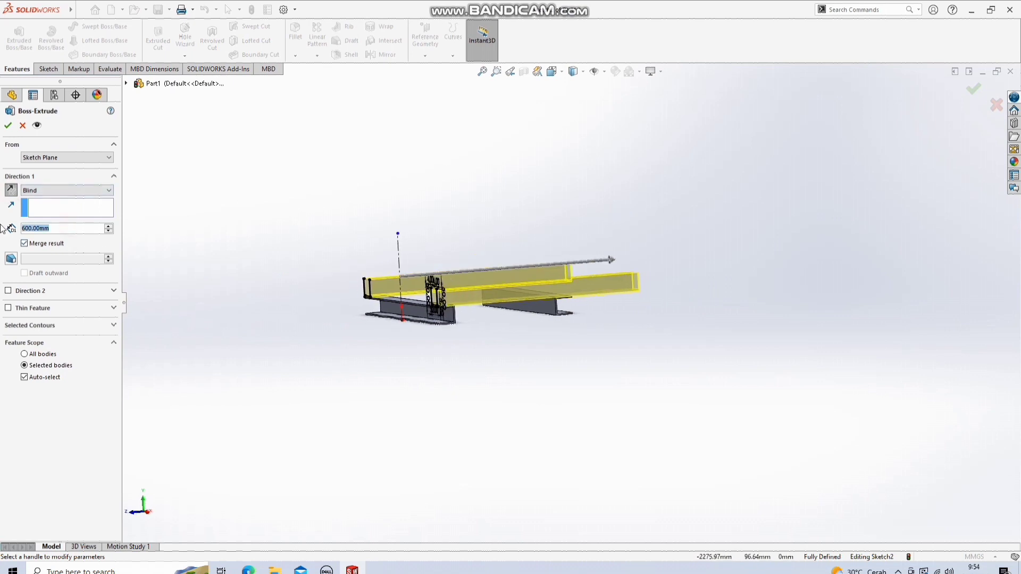
pyautogui.write('400')
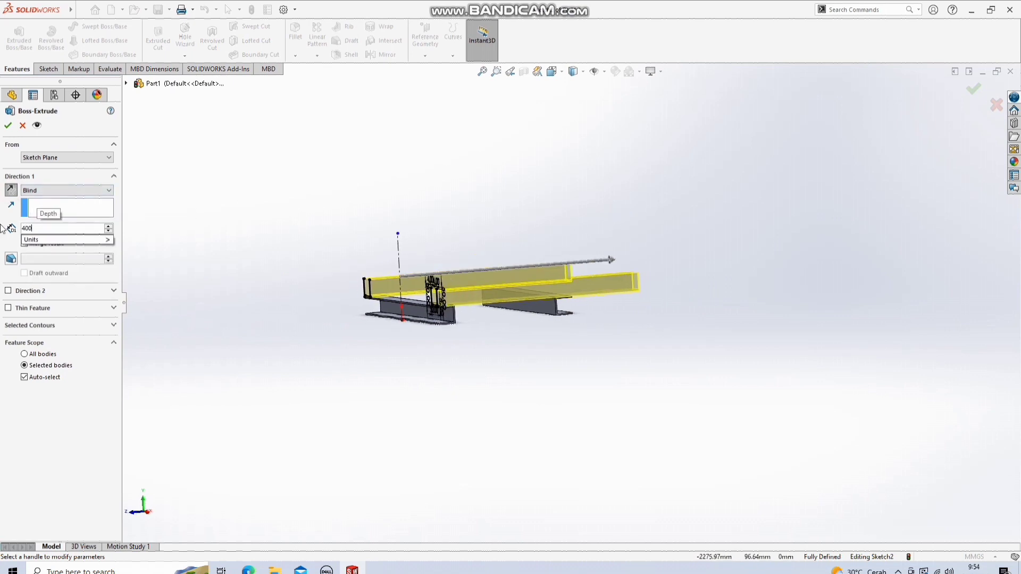
pyautogui.press('Return')
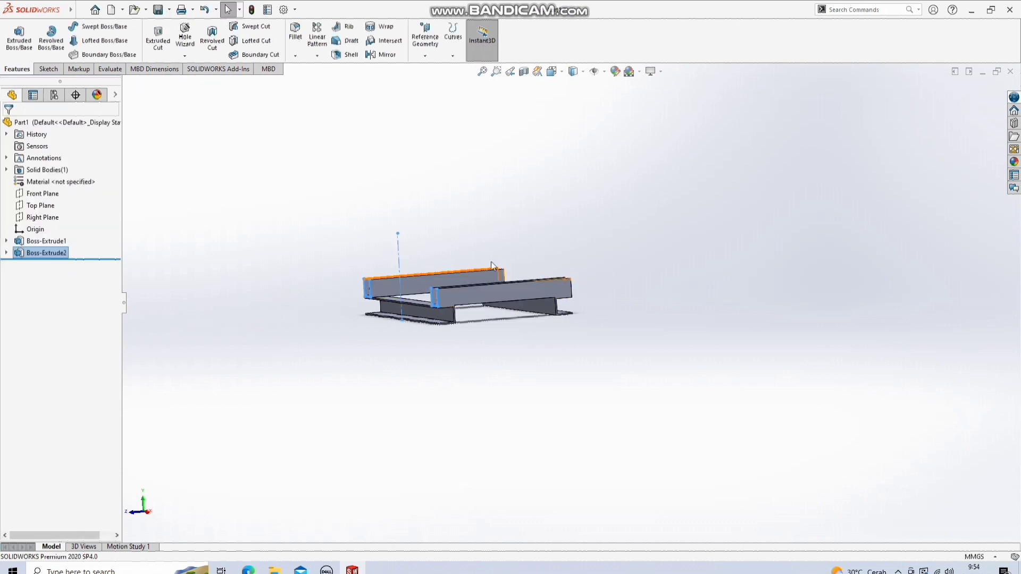
# Step: Start a sketch on the front end face shared by the rail and the cross-channels, viewed from the front
pyautogui.click(520, 229)
pyautogui.moveTo(597, 197); pyautogui.dragTo(773, 308, button='middle')
pyautogui.scroll(-3, 633, 237)
pyautogui.scroll(-3, 577, 310)
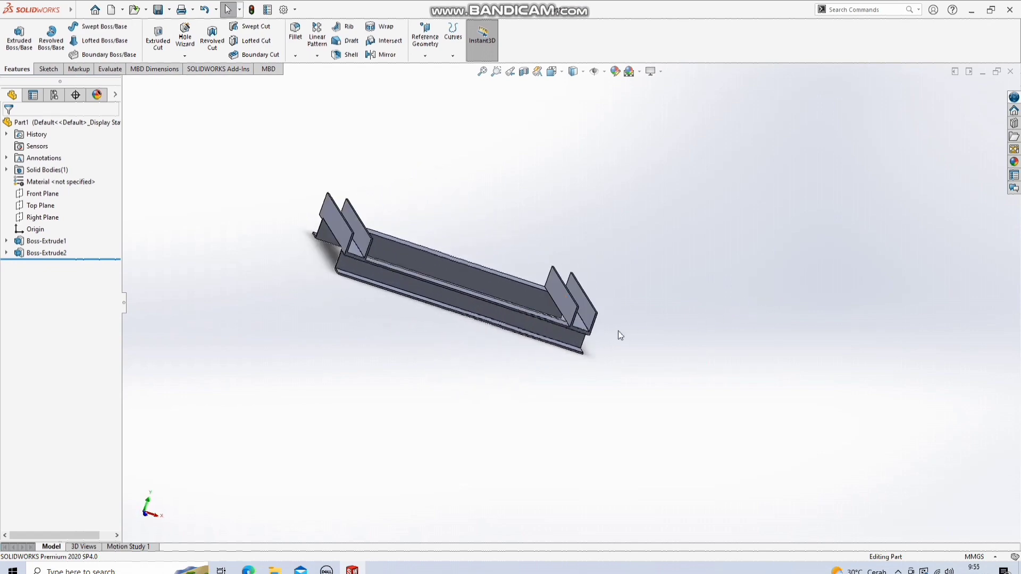
pyautogui.moveTo(620, 335); pyautogui.dragTo(586, 307, button='middle')
pyautogui.scroll(-3, 512, 308)
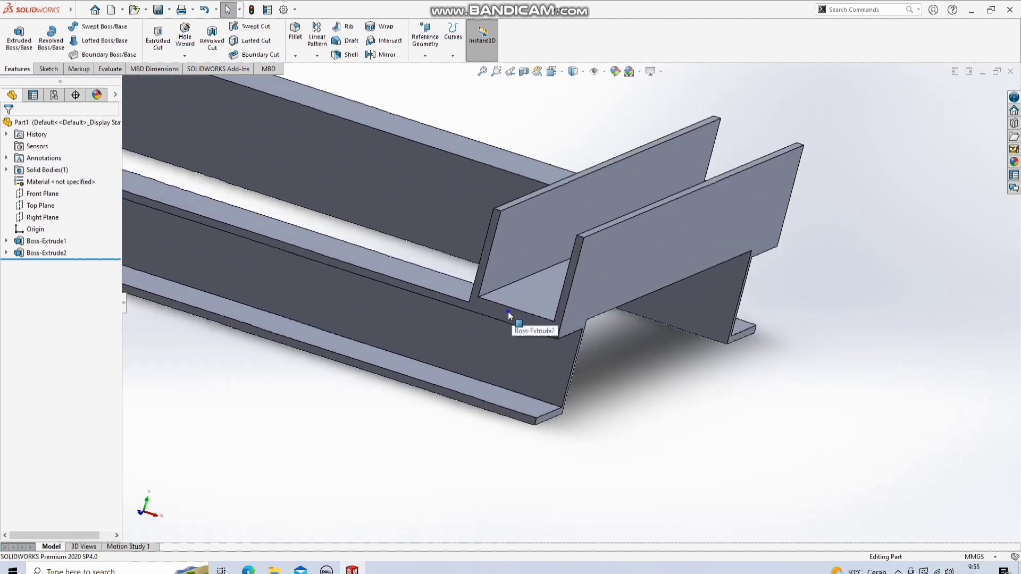
pyautogui.rightClick(507, 313)
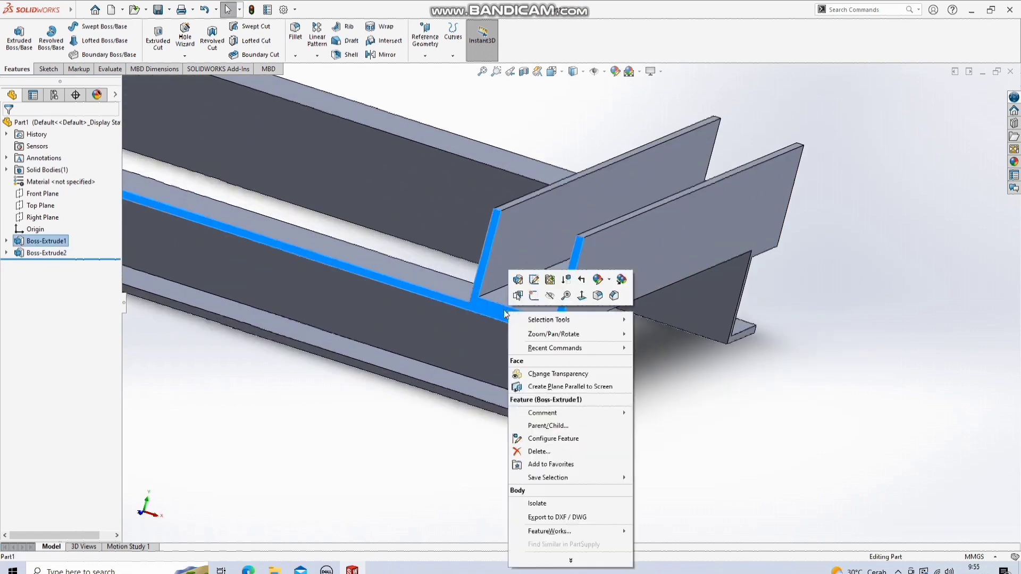
pyautogui.click(897, 308)
pyautogui.scroll(3, 779, 333)
pyautogui.scroll(-2, 549, 316)
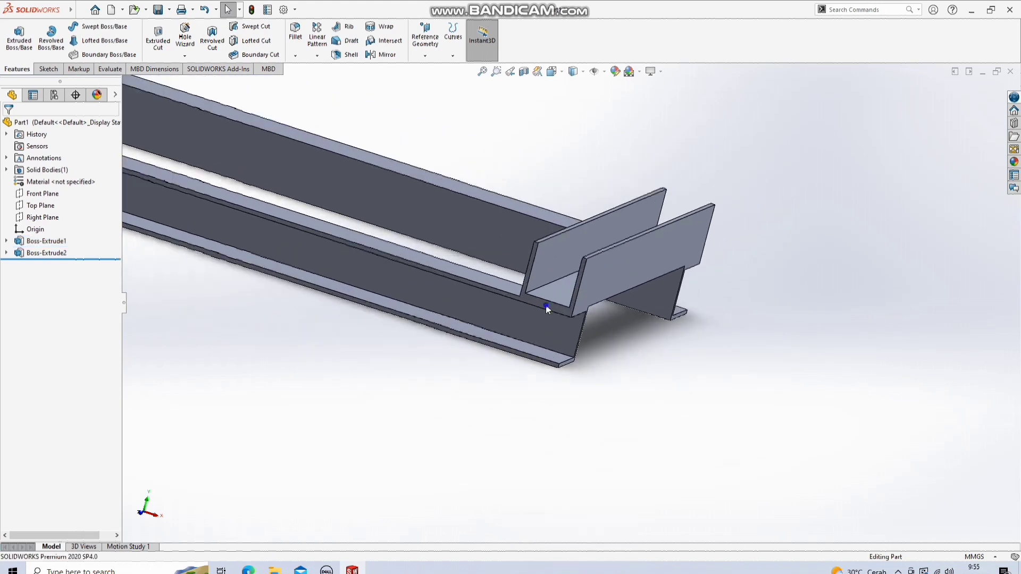
pyautogui.rightClick(546, 306)
pyautogui.click(571, 292)
pyautogui.press('space')
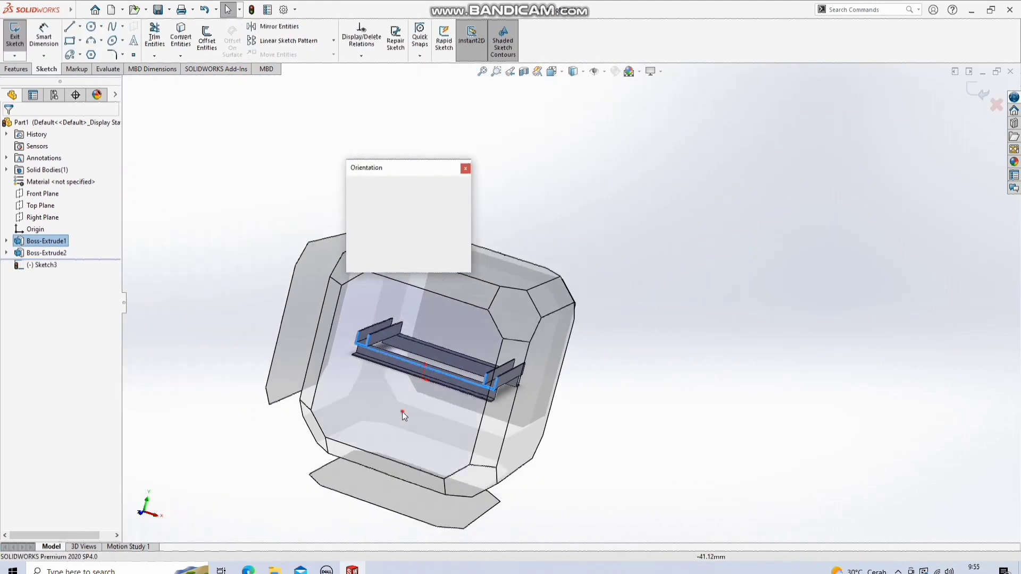
pyautogui.click(403, 412)
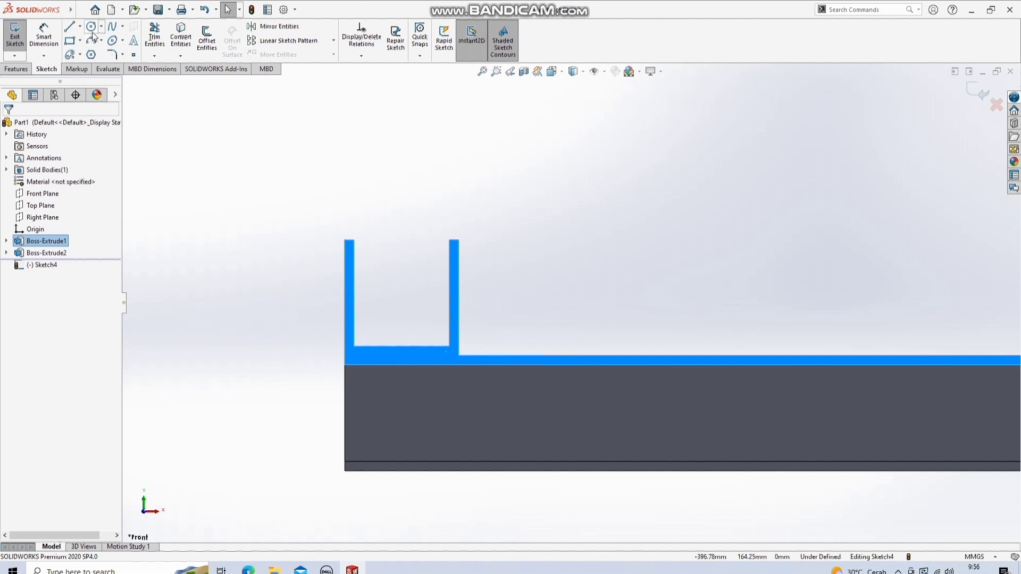
# Step: Draw a horizontal centerline between the inner top corners of the left cross-channel's two legs
pyautogui.click(91, 27)
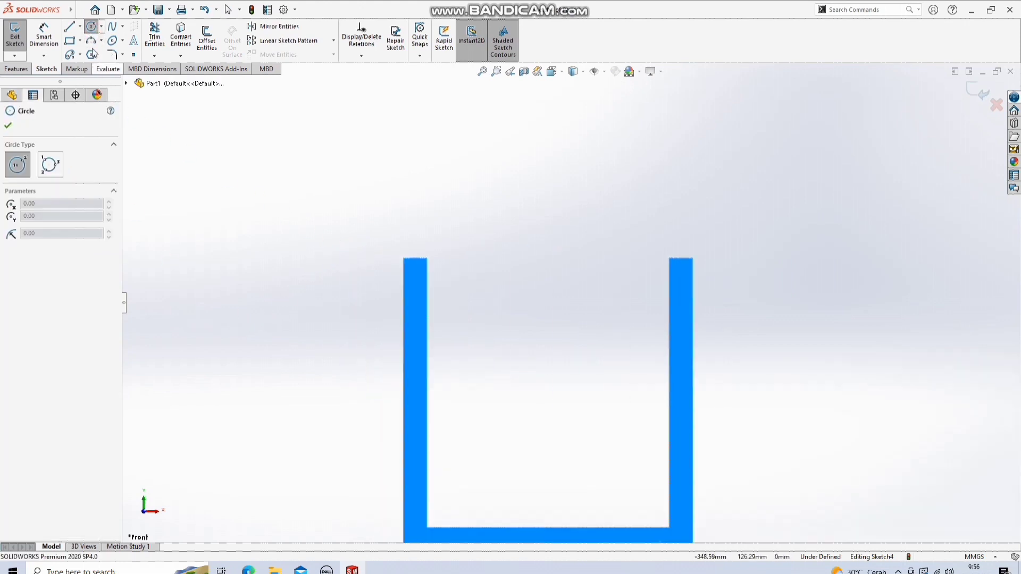
pyautogui.click(80, 26)
pyautogui.click(93, 52)
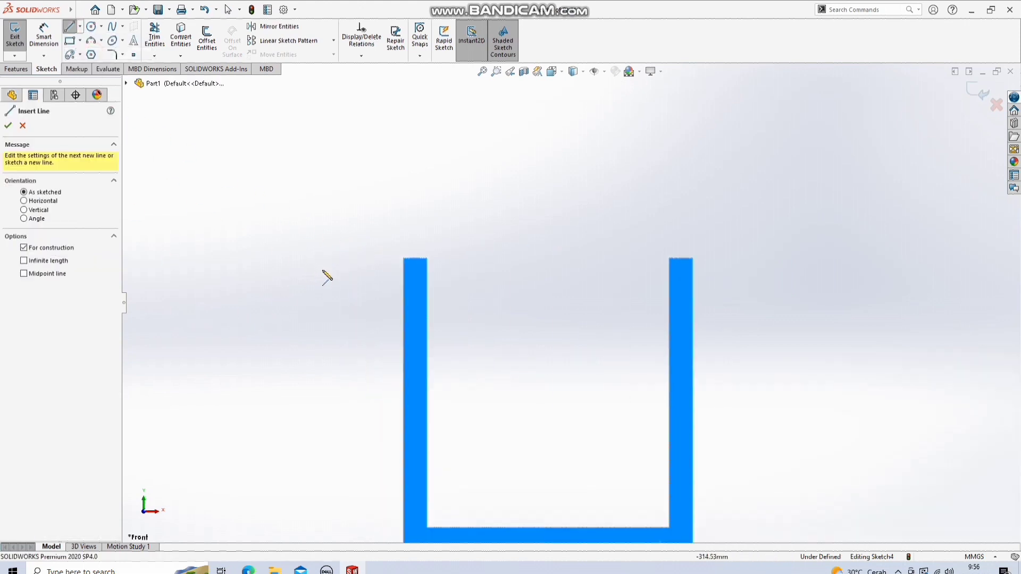
pyautogui.click(426, 259)
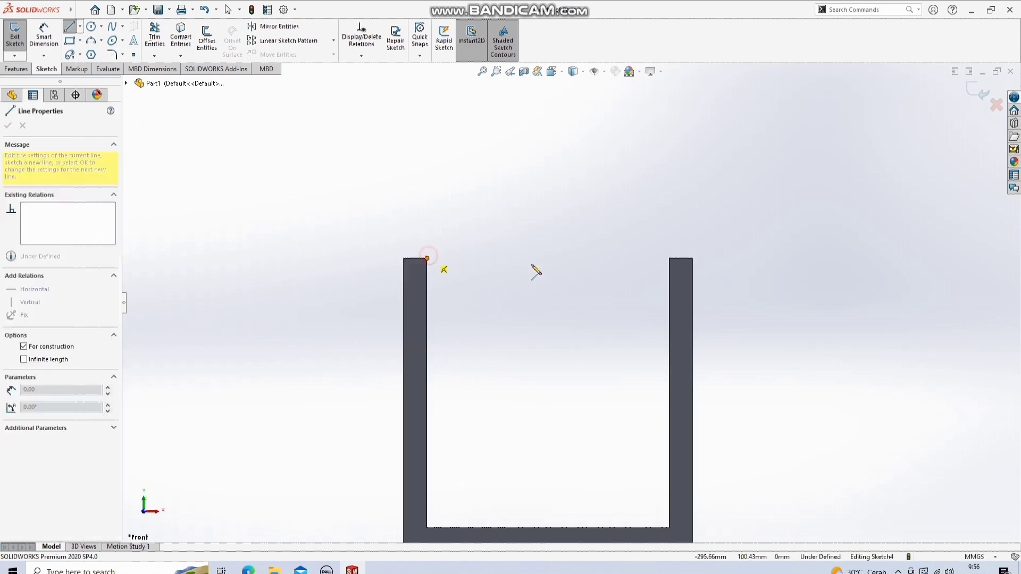
pyautogui.click(669, 259)
# Step: Draw a circle of 25 mm radius centred on the centerline's midpoint, reaching the left cross-channel's outer top corner
pyautogui.click(92, 26)
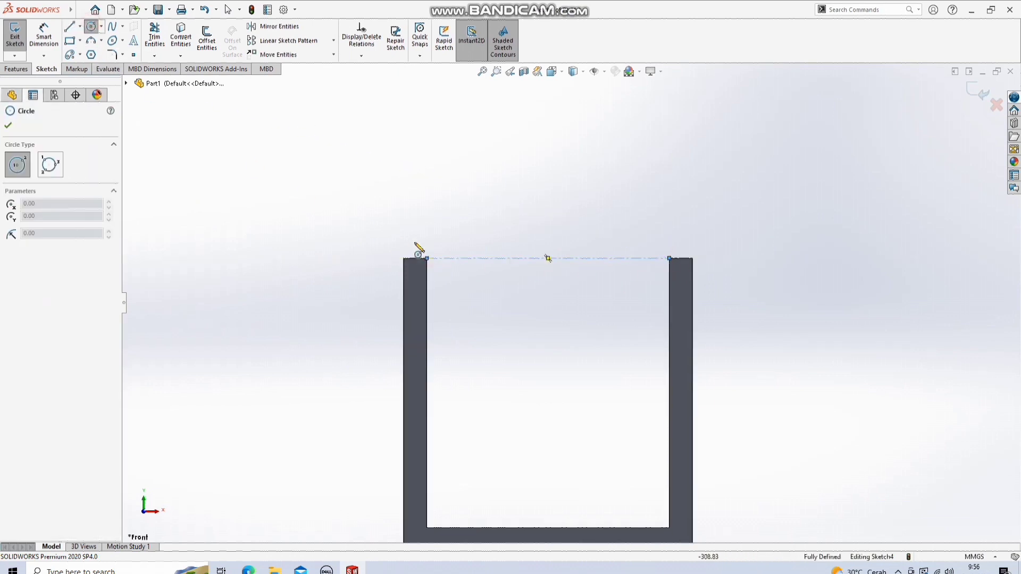
pyautogui.click(547, 258)
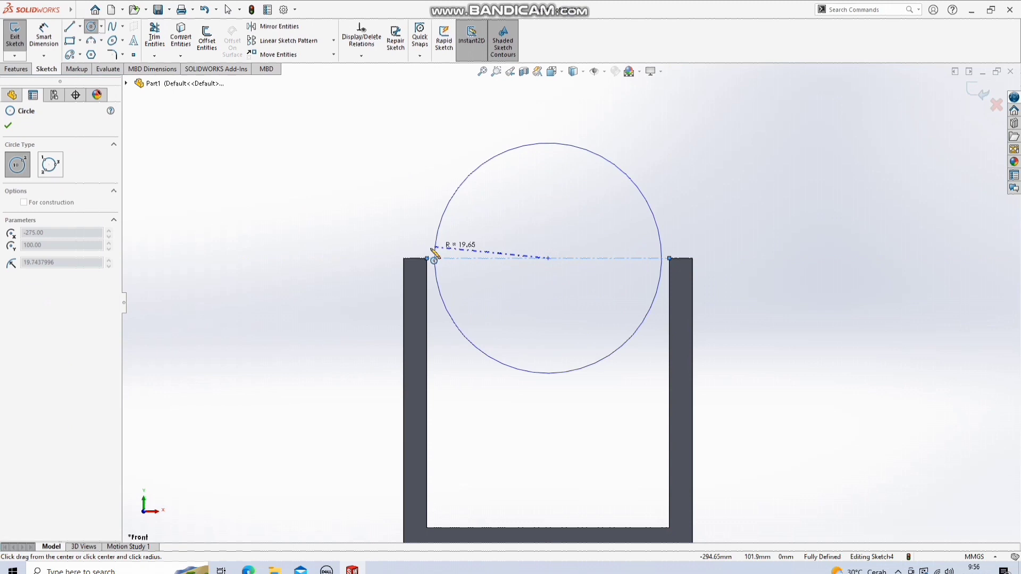
pyautogui.click(403, 258)
# Step: Draw a centerline between the right cross-channel's inner top corners and a 25 mm radius circle centred on its midpoint
pyautogui.press('z')
pyautogui.press('z')
pyautogui.press('z')
pyautogui.press('z')
pyautogui.press('z')
pyautogui.scroll(11, 300, 238)
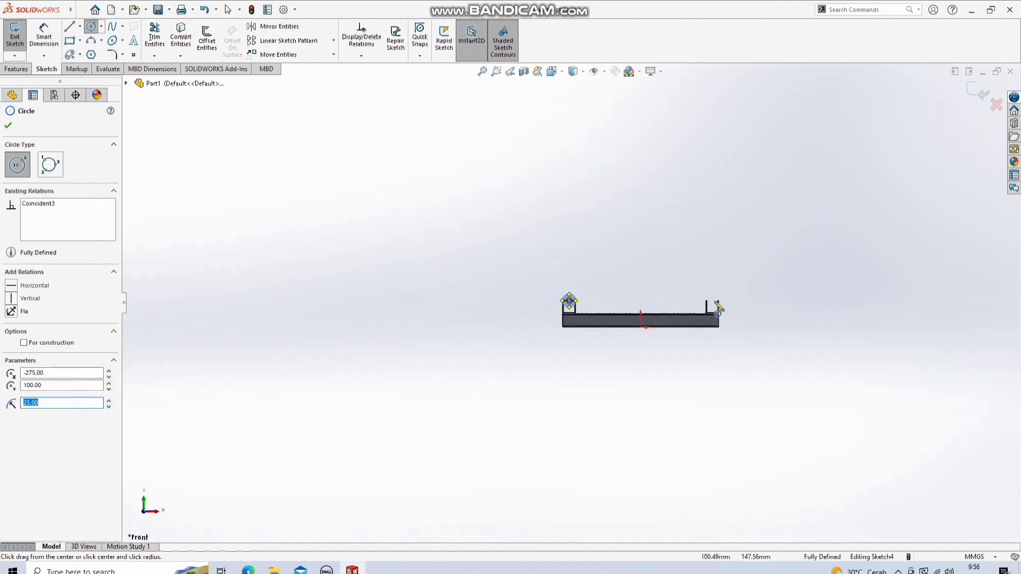
pyautogui.scroll(-7, 751, 312)
pyautogui.click(80, 9)
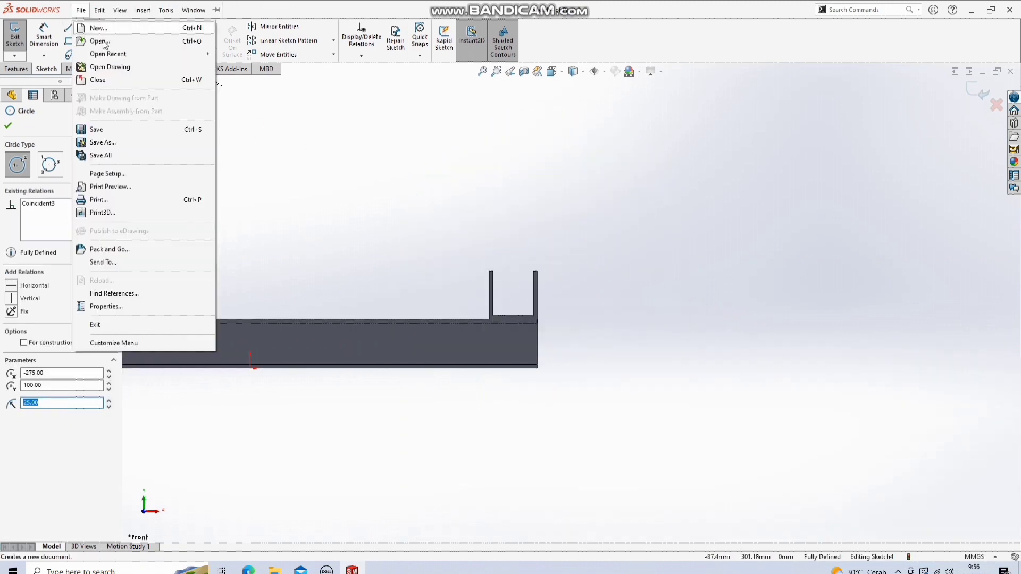
pyautogui.click(292, 112)
pyautogui.click(80, 26)
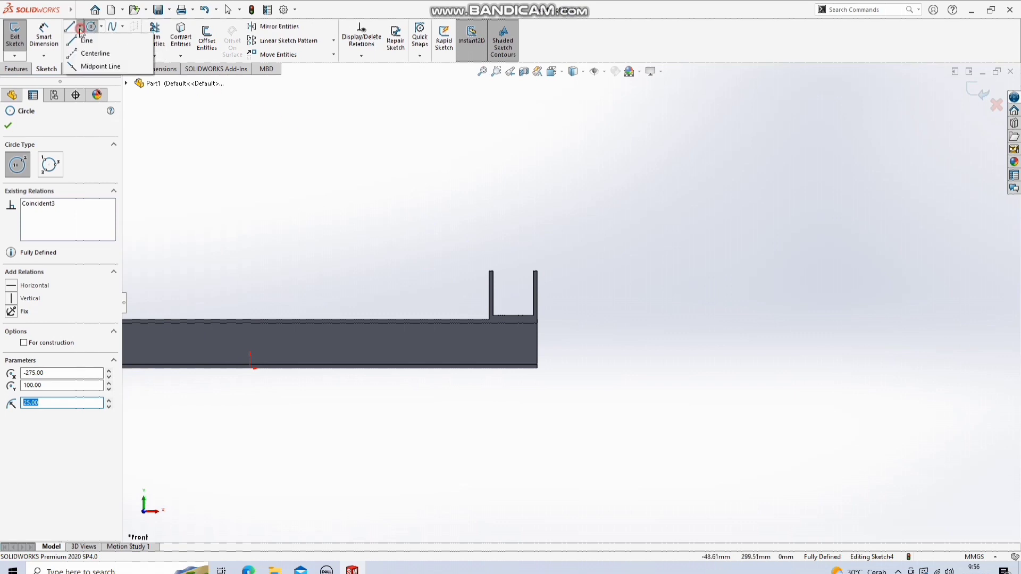
pyautogui.click(99, 51)
pyautogui.scroll(-3, 515, 277)
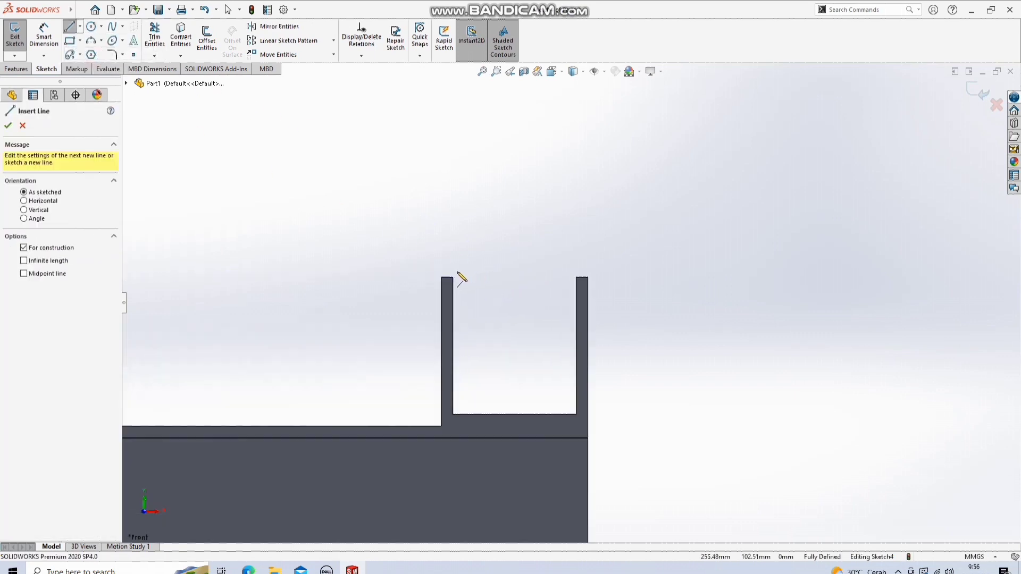
pyautogui.click(452, 277)
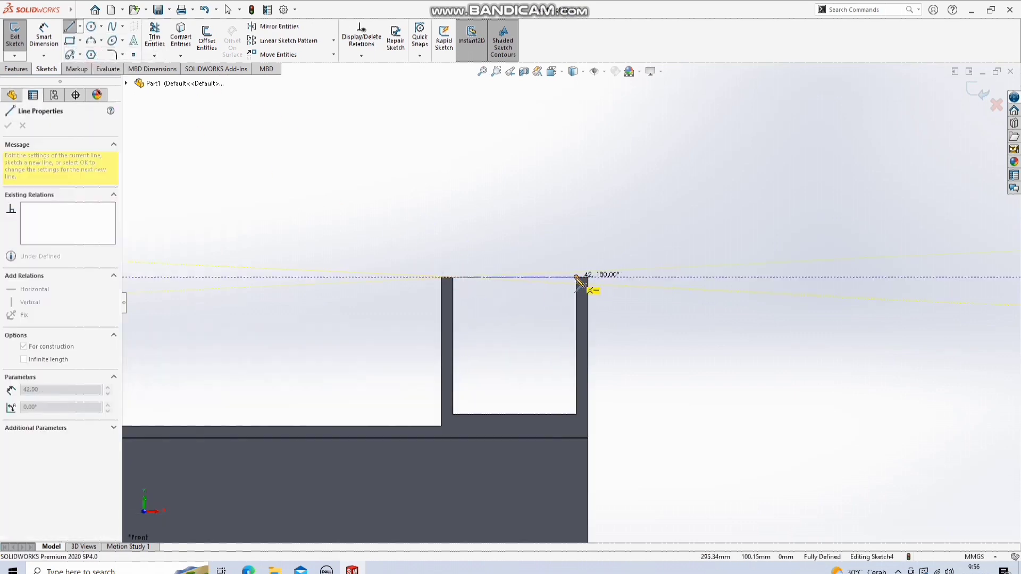
pyautogui.click(577, 277)
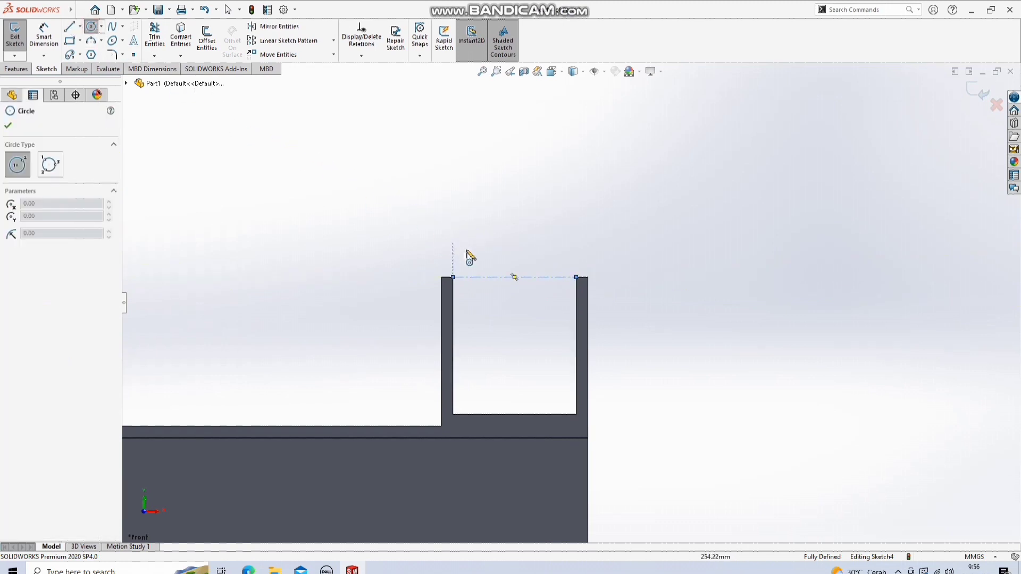
pyautogui.click(514, 277)
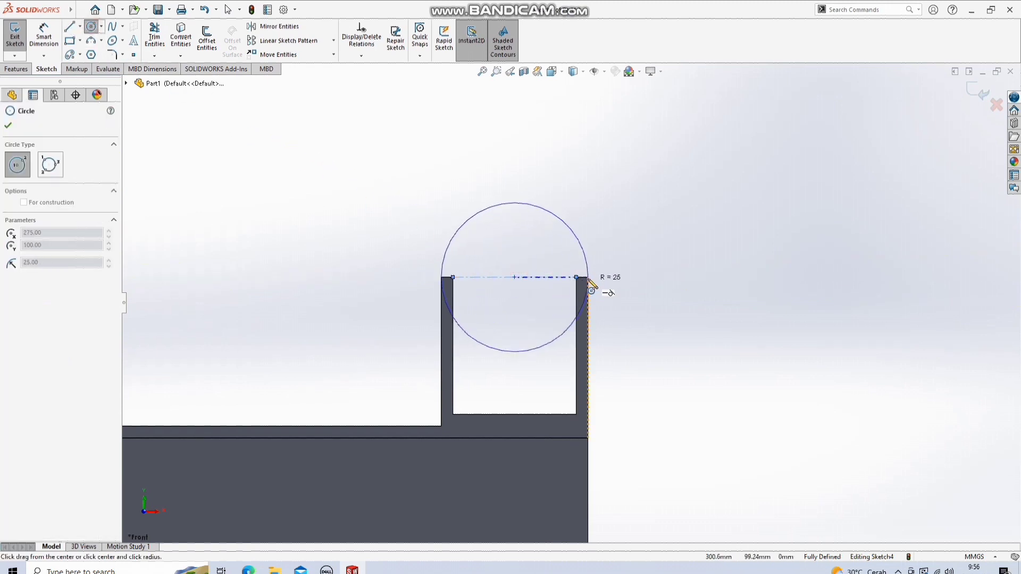
pyautogui.click(588, 277)
# Step: Begin a blind boss extrusion of the two circles, with the direction reversed to run back along the cross-channels
pyautogui.click(23, 67)
pyautogui.click(20, 37)
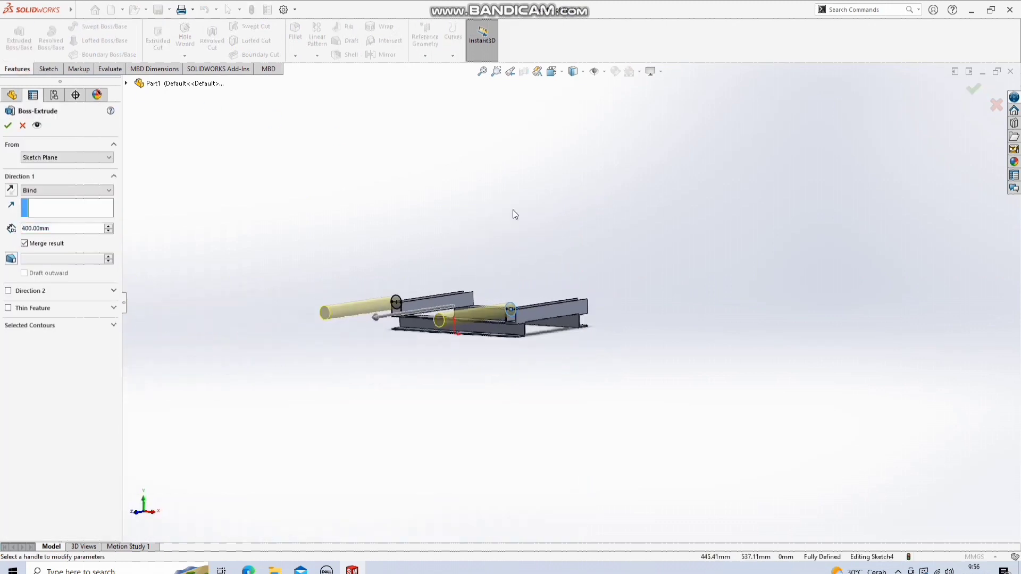
pyautogui.click(11, 190)
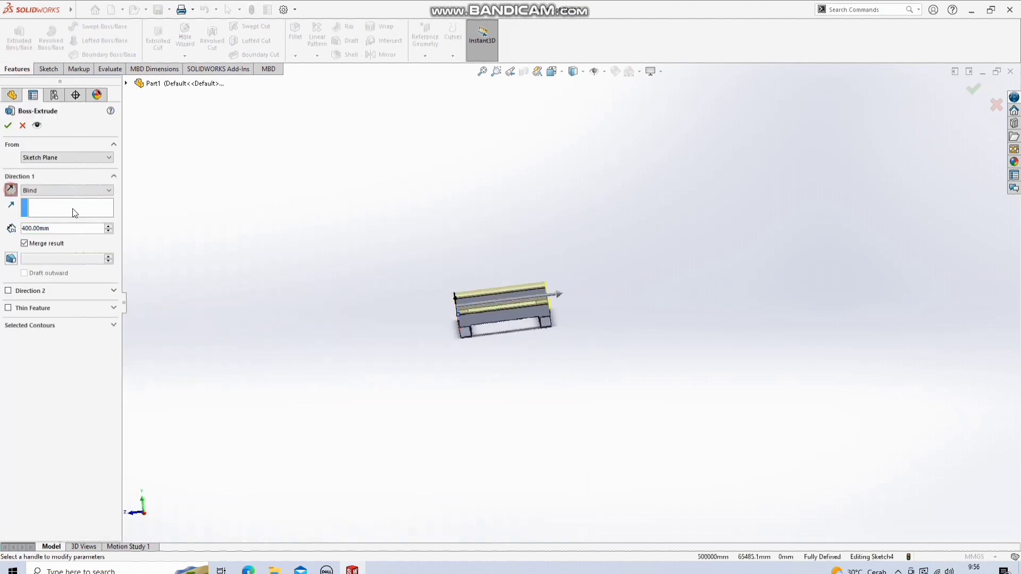
pyautogui.scroll(5, 509, 305)
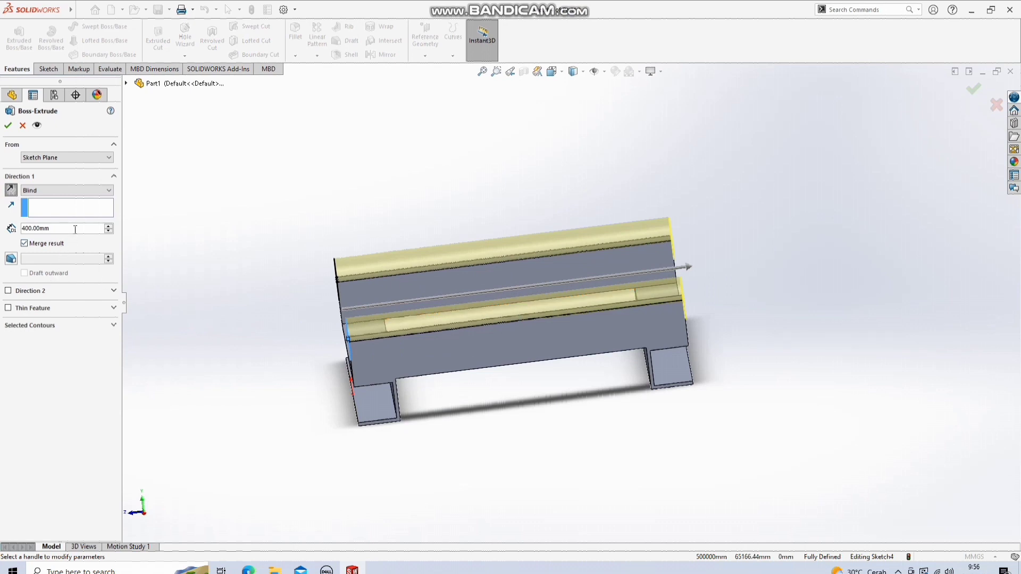
# Step: Try a depth of 100 mm for the extrusion of the two circles
pyautogui.write('100')
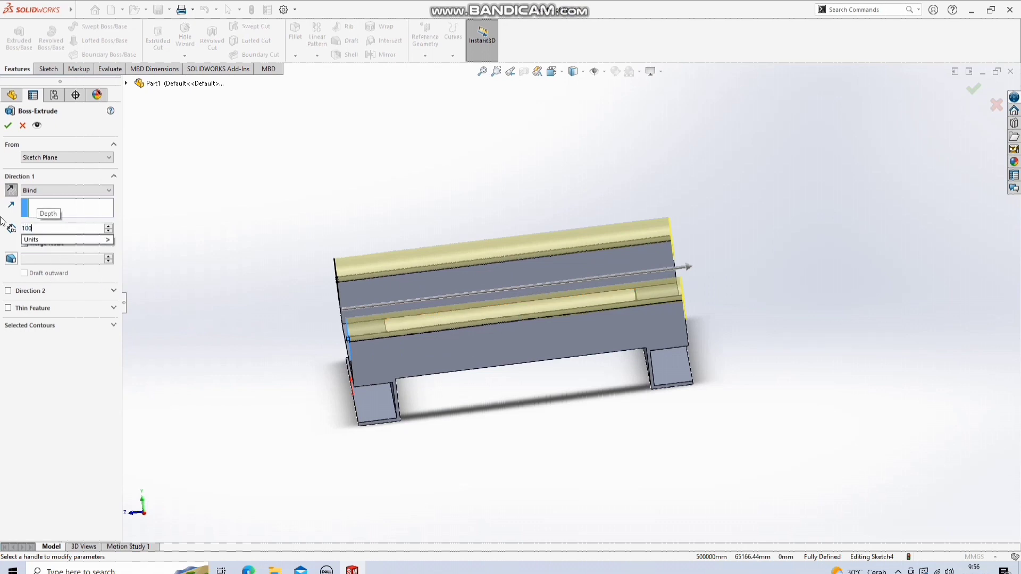
pyautogui.press('Return')
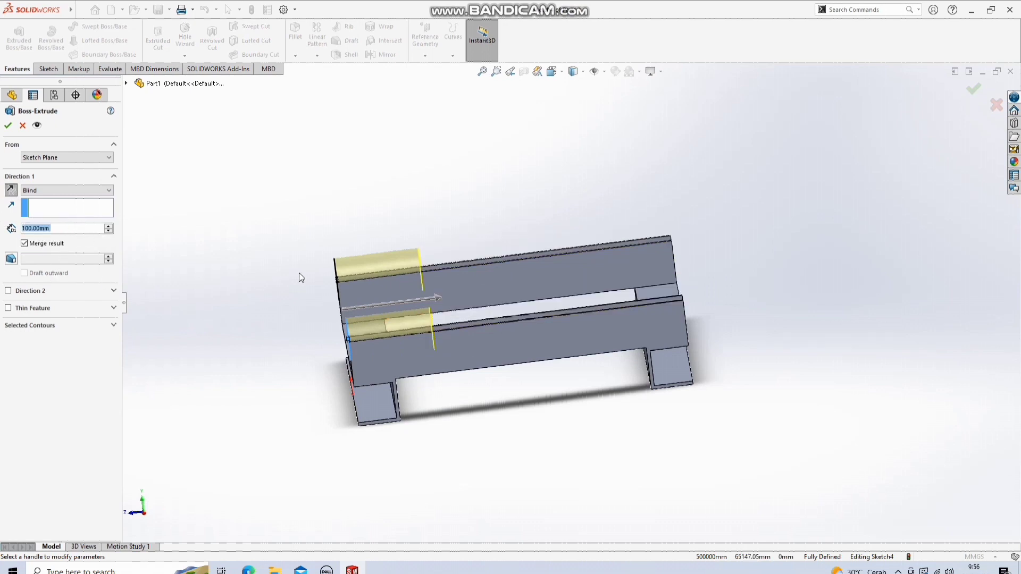
pyautogui.moveTo(298, 273); pyautogui.dragTo(310, 323, button='middle')
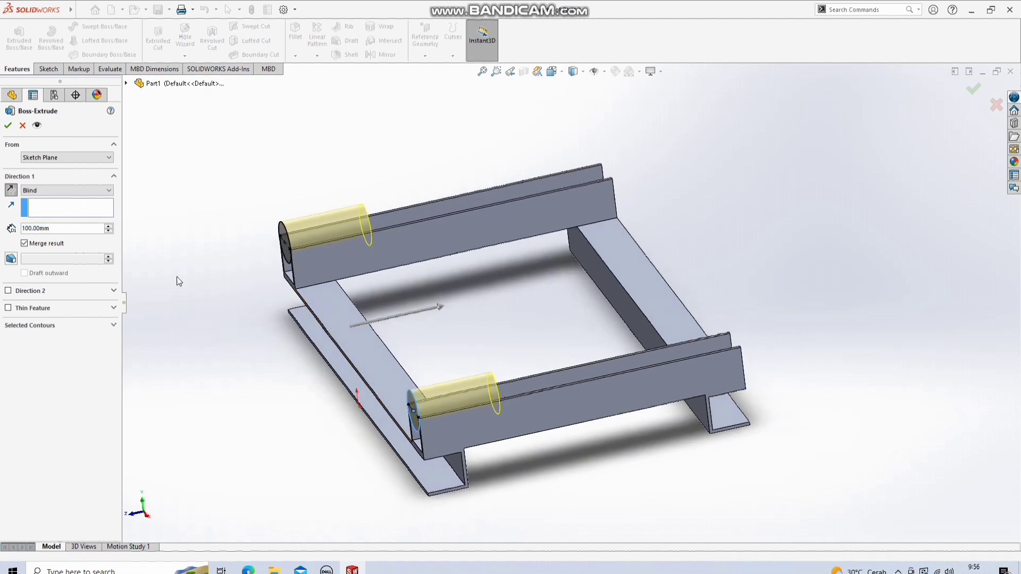
# Step: Set the extrusion depth of the two circles to 75 mm
pyautogui.doubleClick(64, 228)
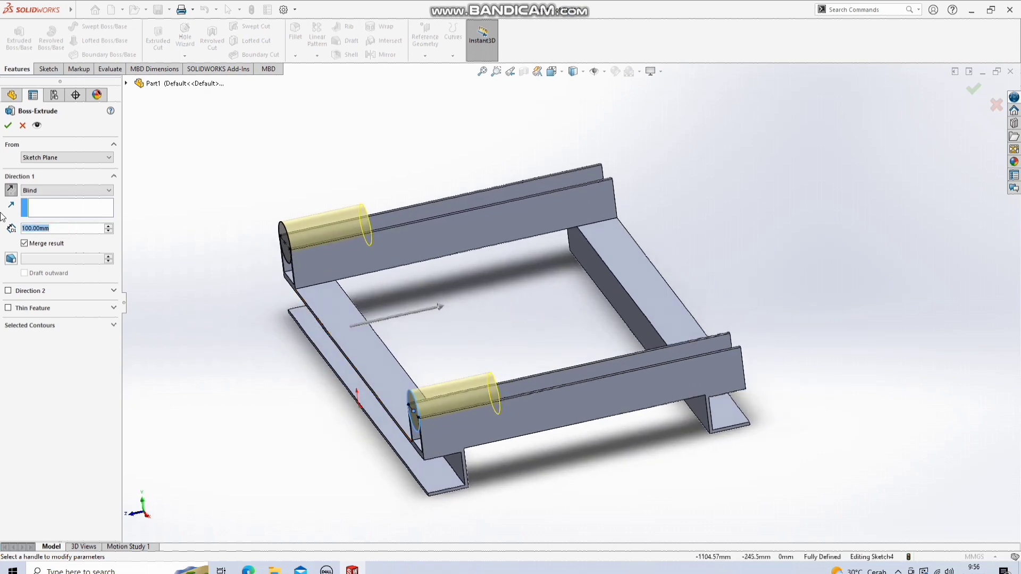
pyautogui.write('75')
pyautogui.press('Return')
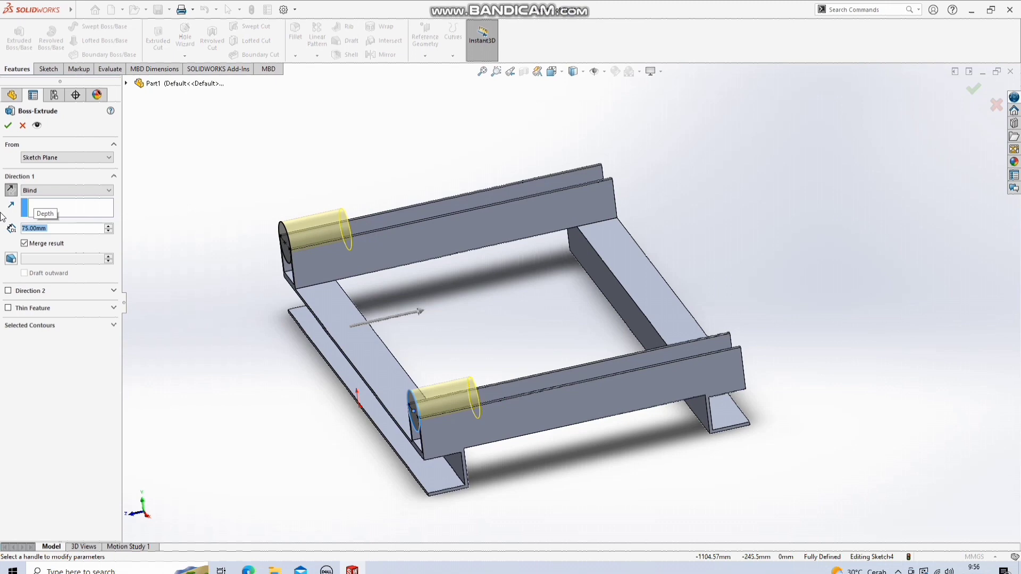
# Step: Accept the 75 mm extrusion of the two circles and start a sketch on the frame's front end face, viewed from the front
pyautogui.click(8, 126)
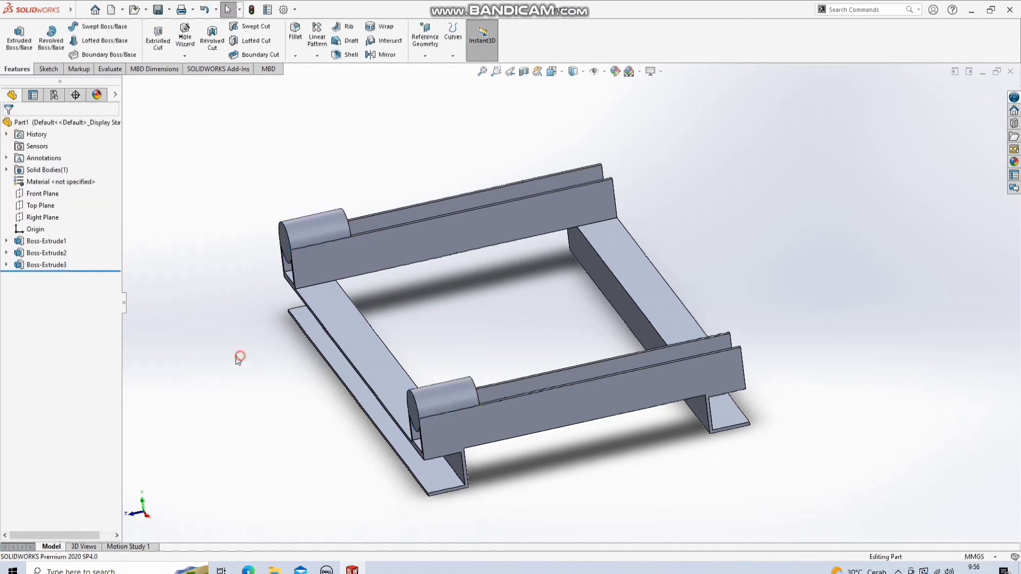
pyautogui.moveTo(243, 348); pyautogui.dragTo(606, 367, button='middle')
pyautogui.scroll(-3, 605, 367)
pyautogui.rightClick(627, 340)
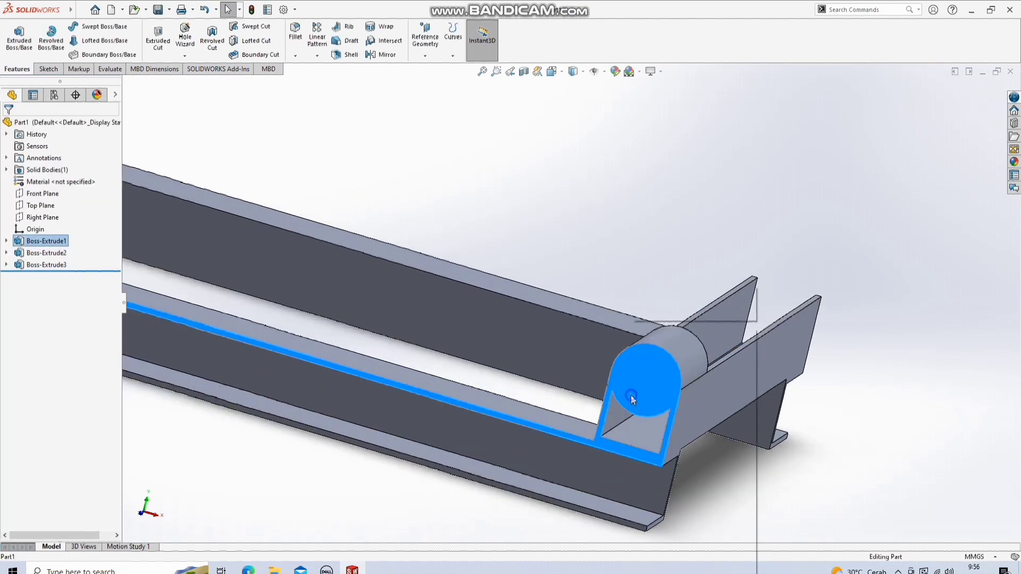
pyautogui.click(657, 311)
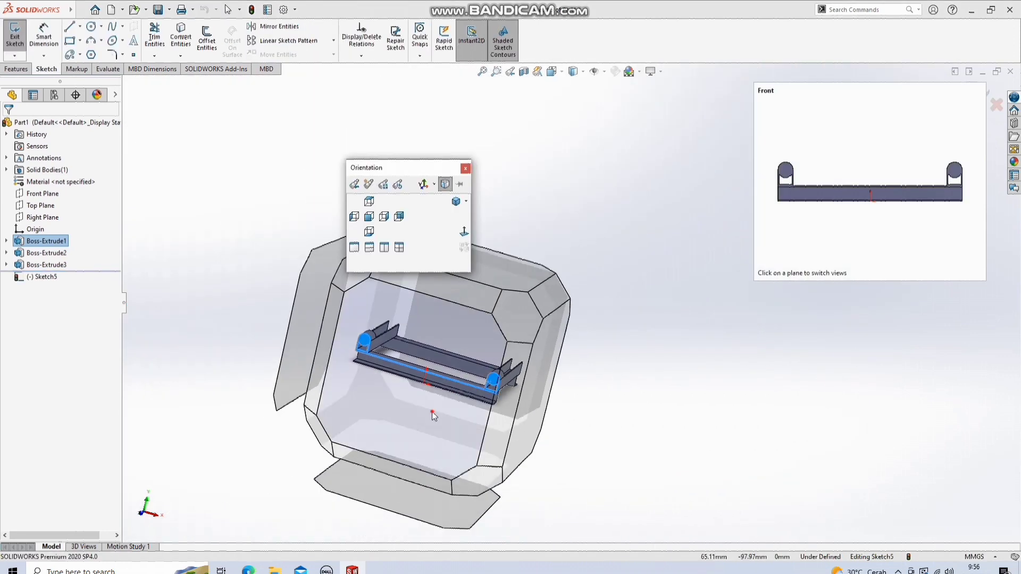
# Step: Draw a circle of about 14.8 mm radius centred on the right cylinder's end face
pyautogui.click(91, 26)
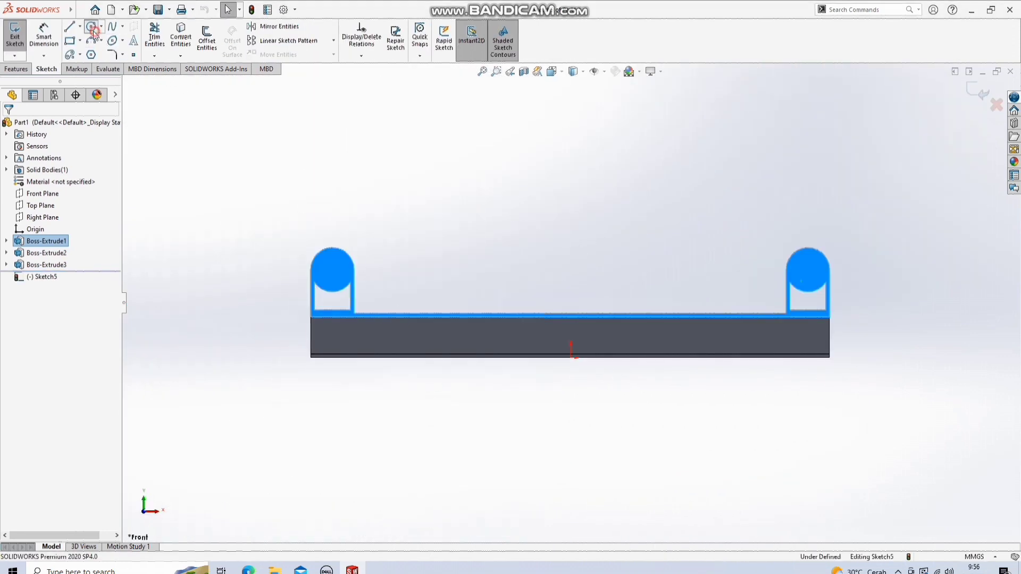
pyautogui.scroll(-3, 823, 282)
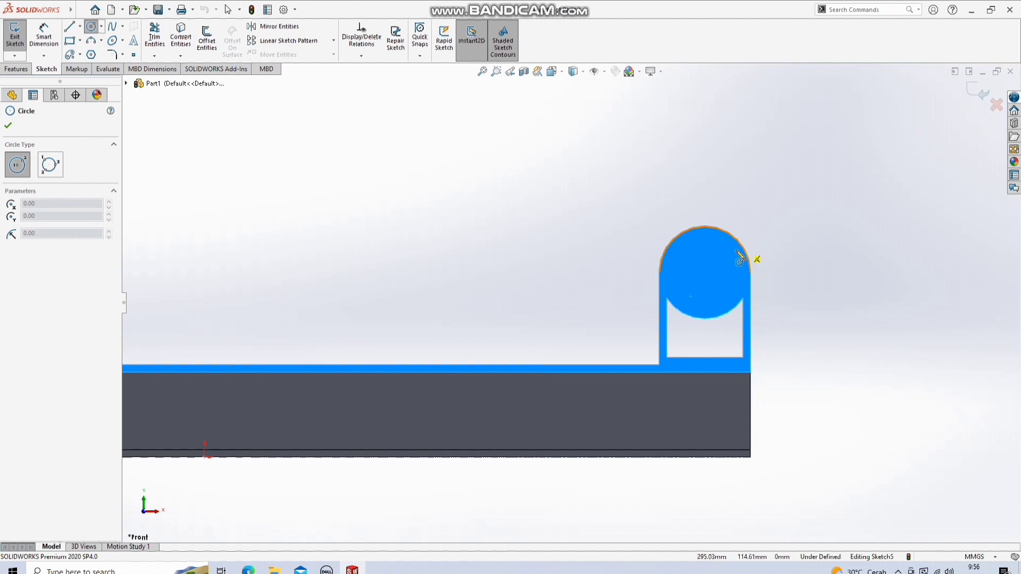
pyautogui.click(705, 273)
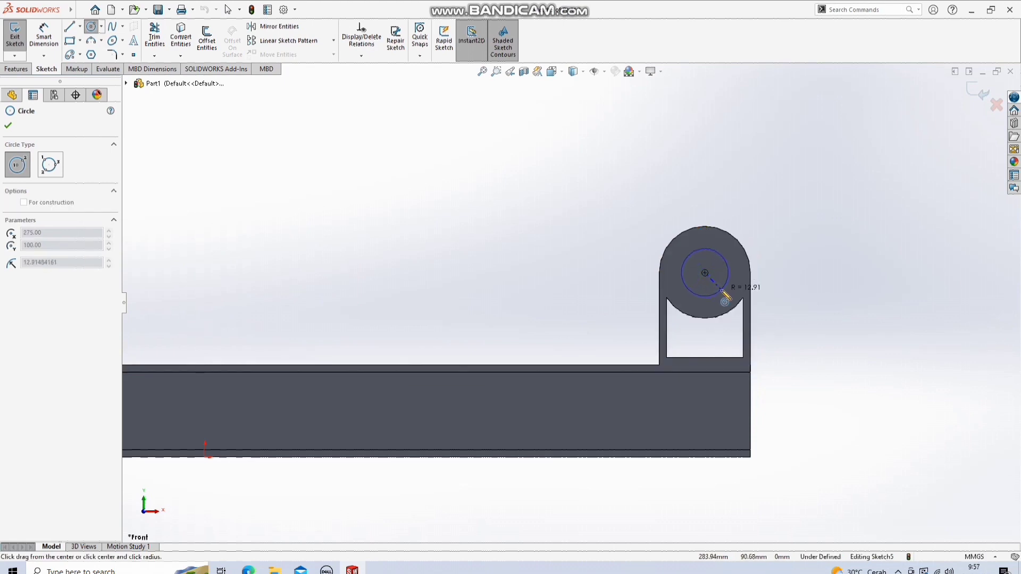
pyautogui.click(724, 293)
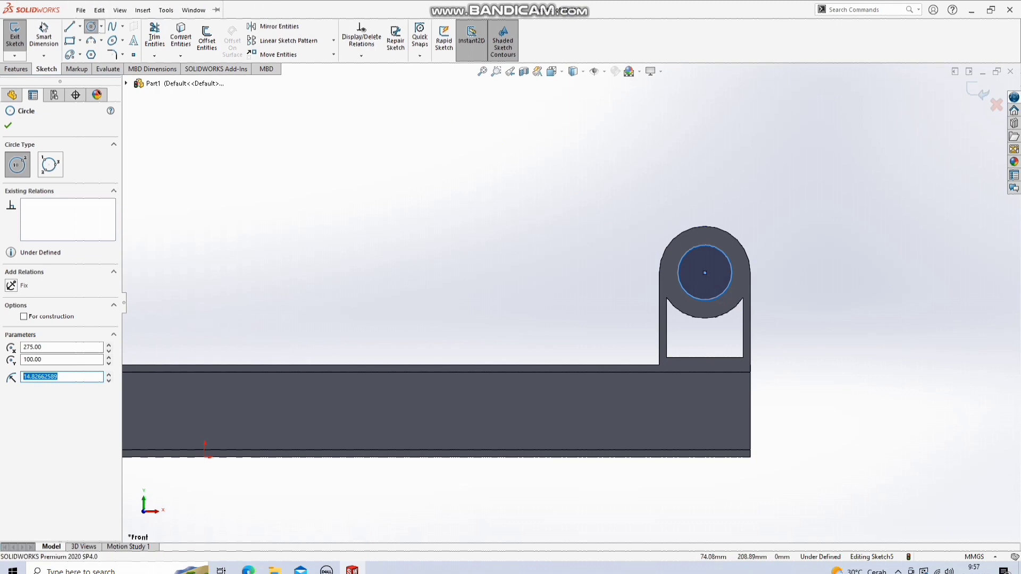
# Step: Dimension the right circle's diameter as 35 mm
pyautogui.click(44, 36)
pyautogui.click(729, 265)
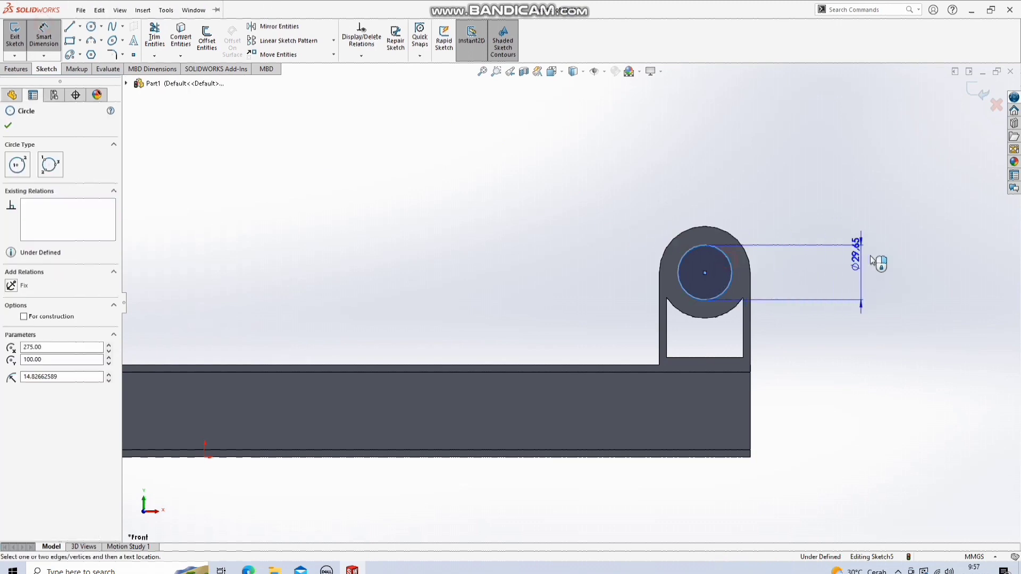
pyautogui.click(875, 262)
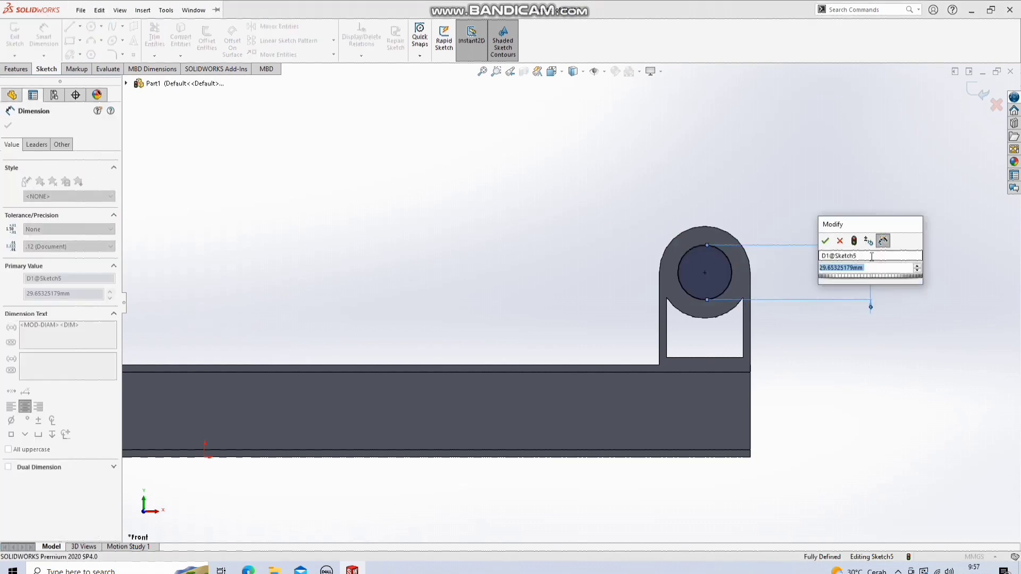
pyautogui.write('3')
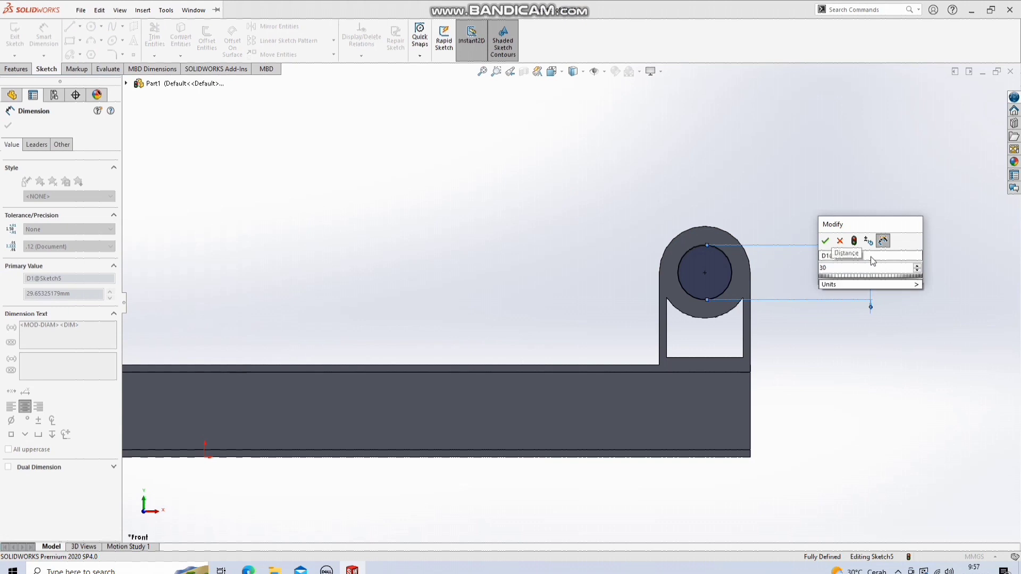
pyautogui.write('5')
pyautogui.press('Return')
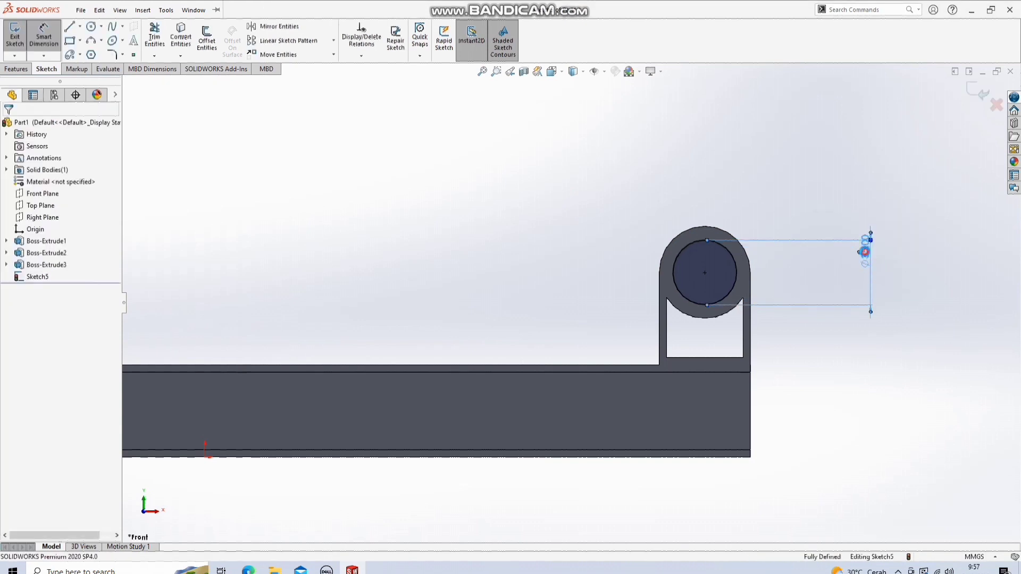
# Step: Change the right circle's diameter to 30 mm
pyautogui.doubleClick(863, 254)
pyautogui.write('30')
pyautogui.press('Return')
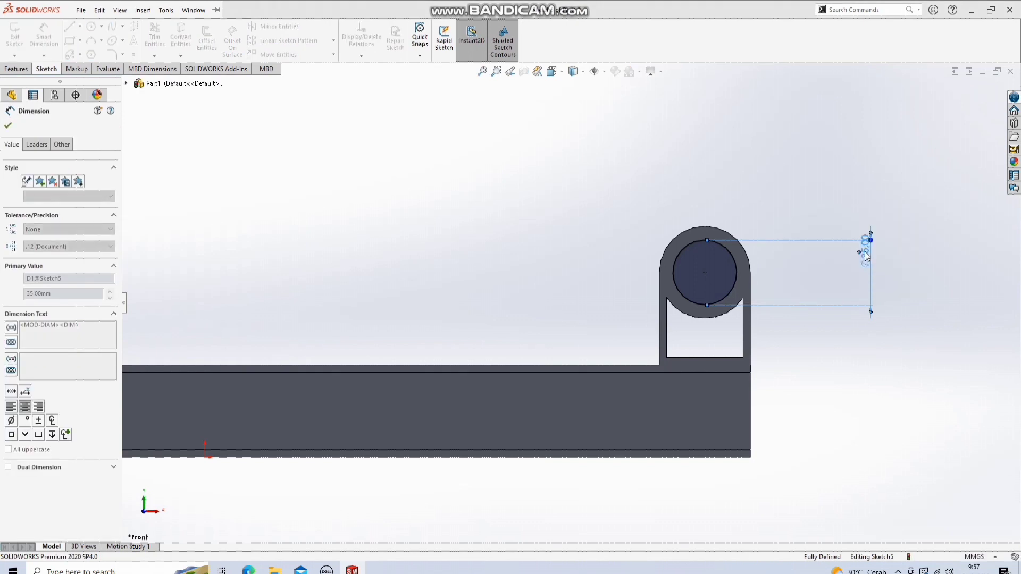
# Step: Draw a circle of about 17.3 mm radius centred on the left cylinder's end face
pyautogui.scroll(-5, 566, 303)
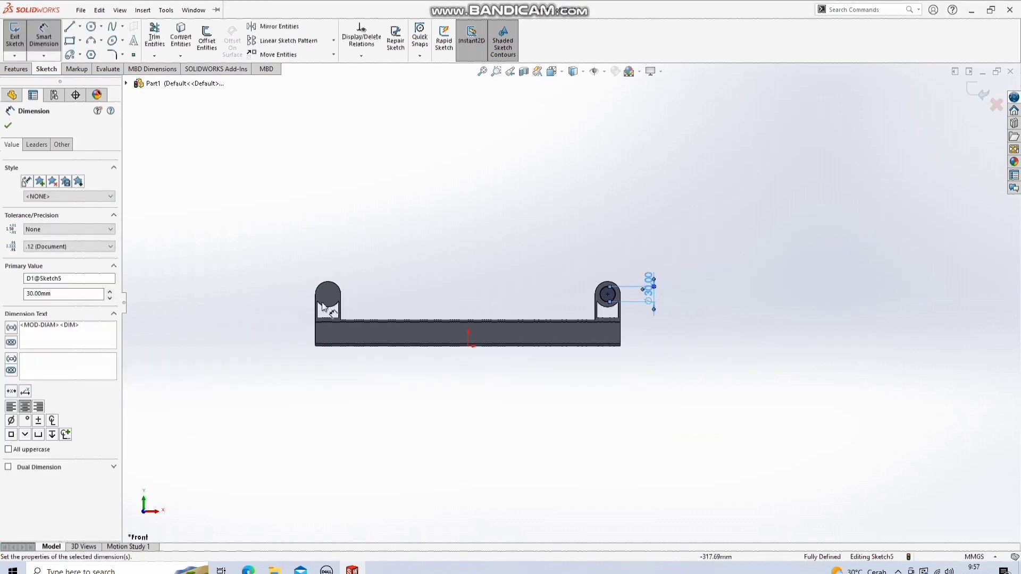
pyautogui.scroll(3, 324, 307)
pyautogui.click(92, 28)
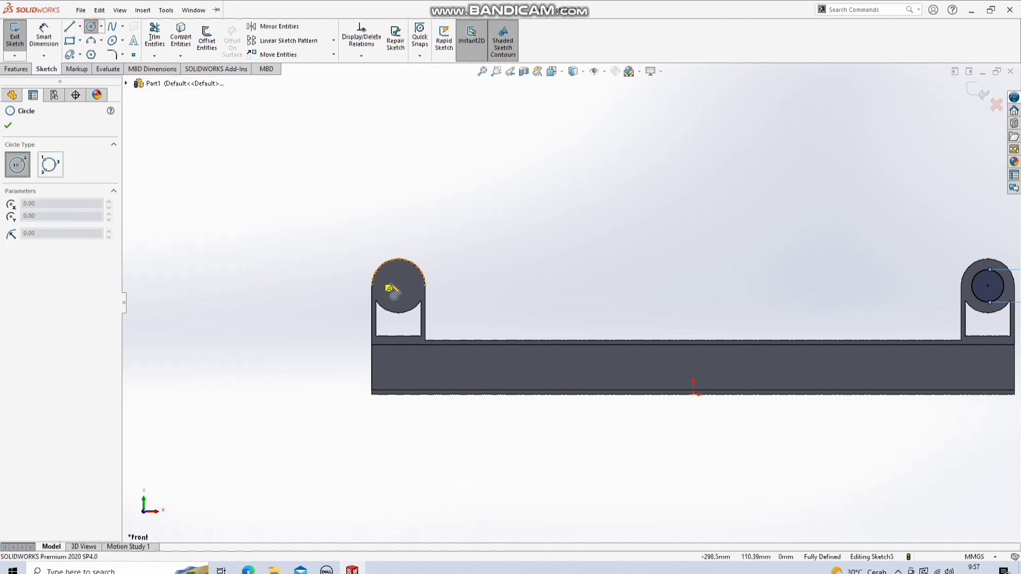
pyautogui.scroll(3, 446, 300)
pyautogui.moveTo(494, 255)
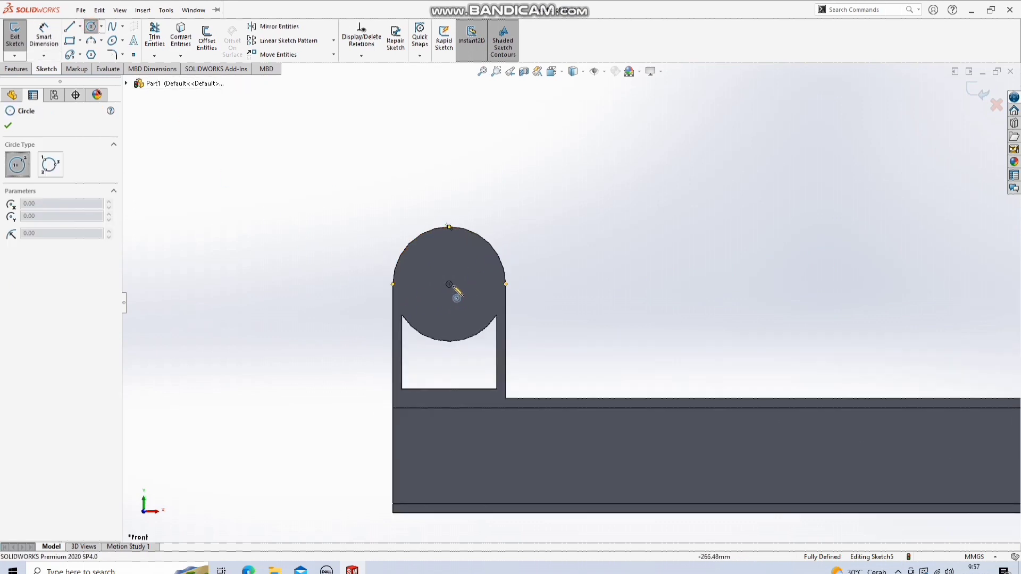
pyautogui.click(449, 284)
pyautogui.click(413, 268)
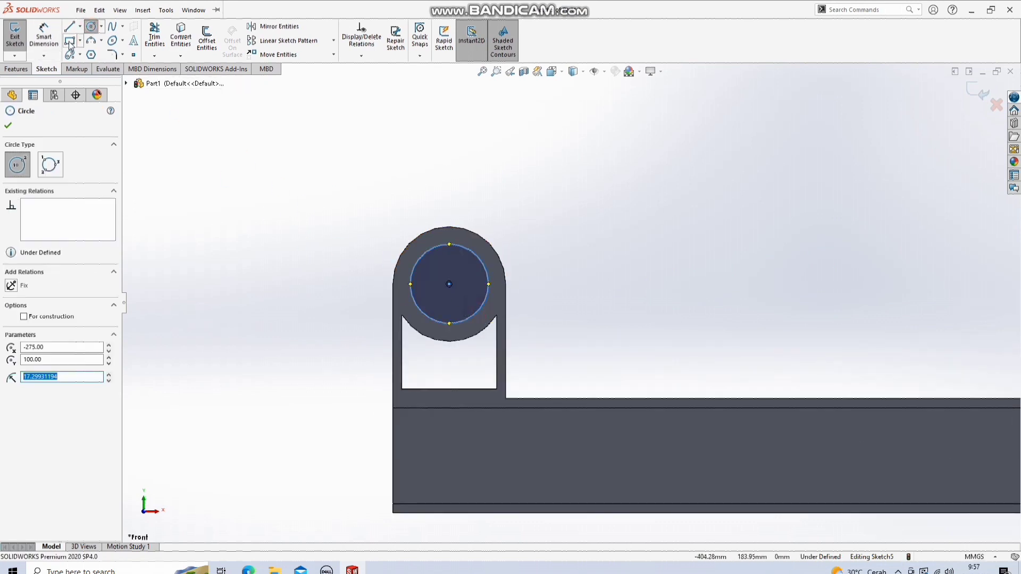
# Step: Dimension the left circle's diameter as 30 mm
pyautogui.click(44, 34)
pyautogui.click(489, 278)
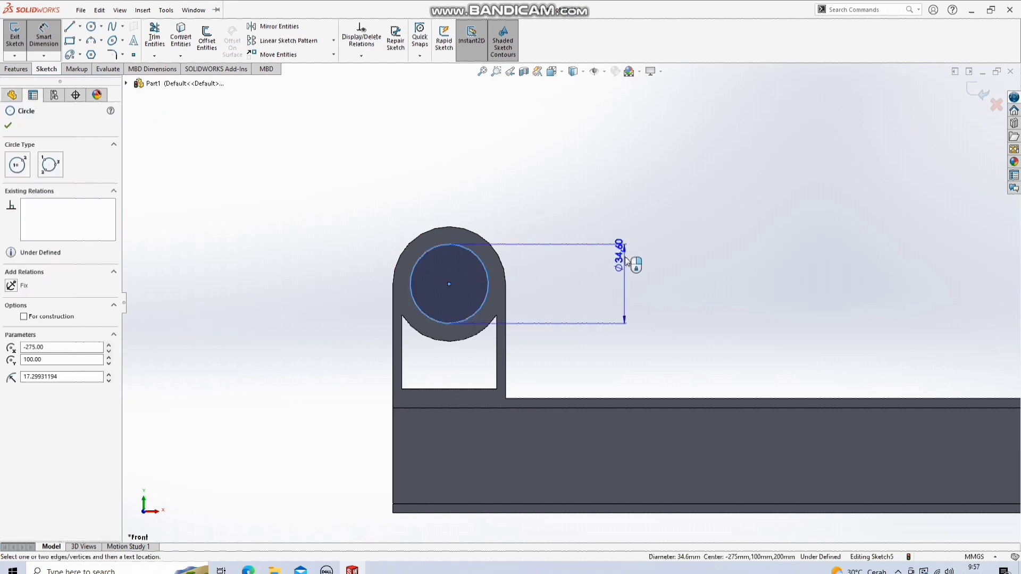
pyautogui.click(630, 257)
pyautogui.write('30')
pyautogui.press('Return')
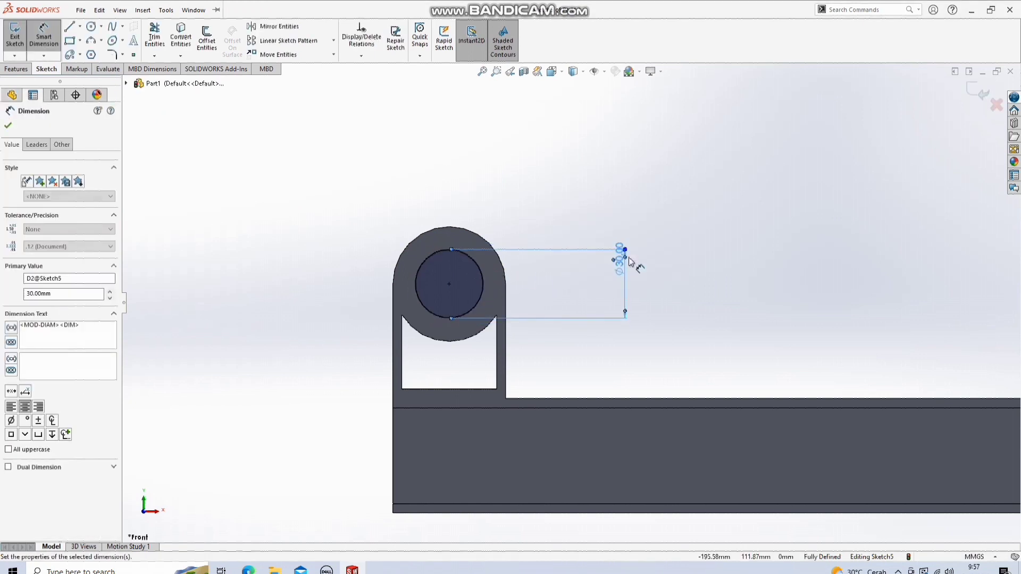
# Step: Cut both 30 mm circles through the cylinders with a blind extruded cut 75 mm deep
pyautogui.click(16, 69)
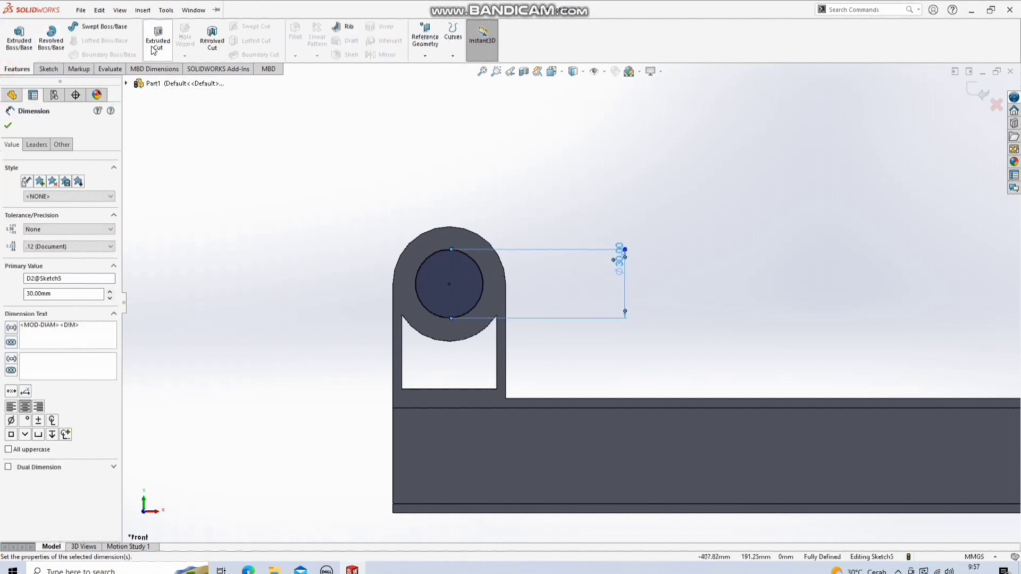
pyautogui.click(158, 40)
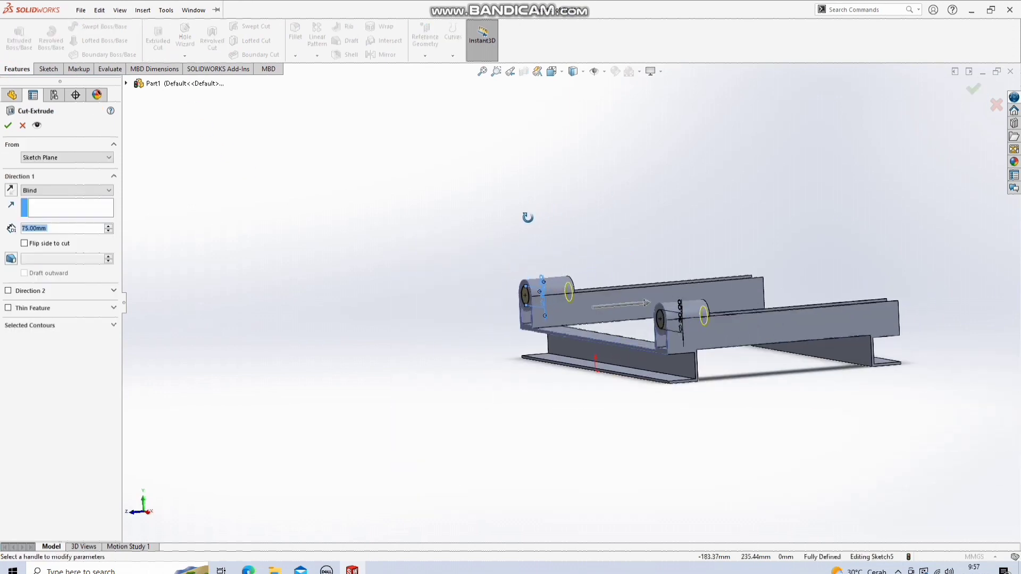
pyautogui.click(8, 125)
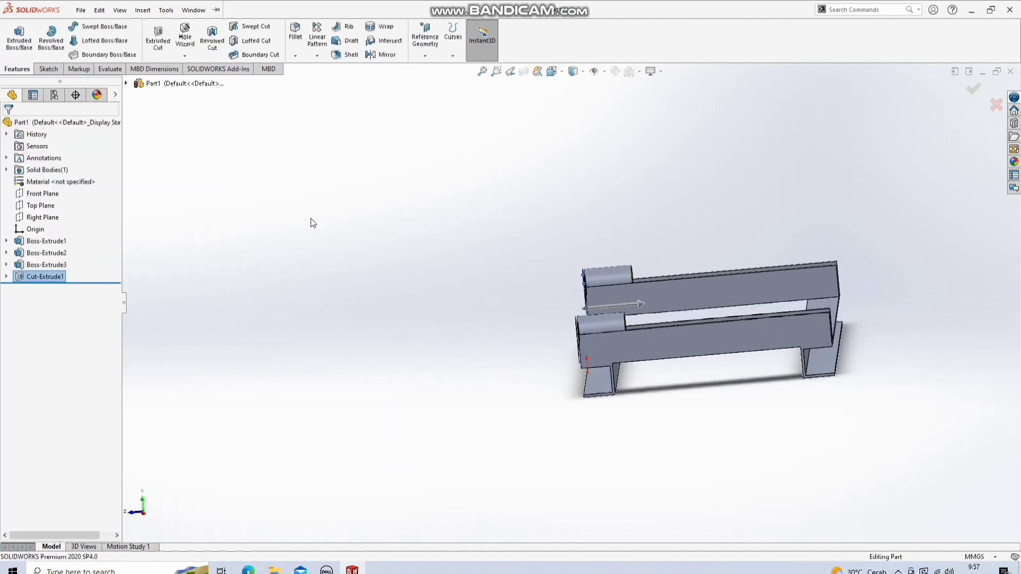
# Step: Start a new sketch on the front end face around the left bore and view it from the front
pyautogui.moveTo(312, 221); pyautogui.dragTo(423, 281, button='middle')
pyautogui.scroll(-5, 518, 292)
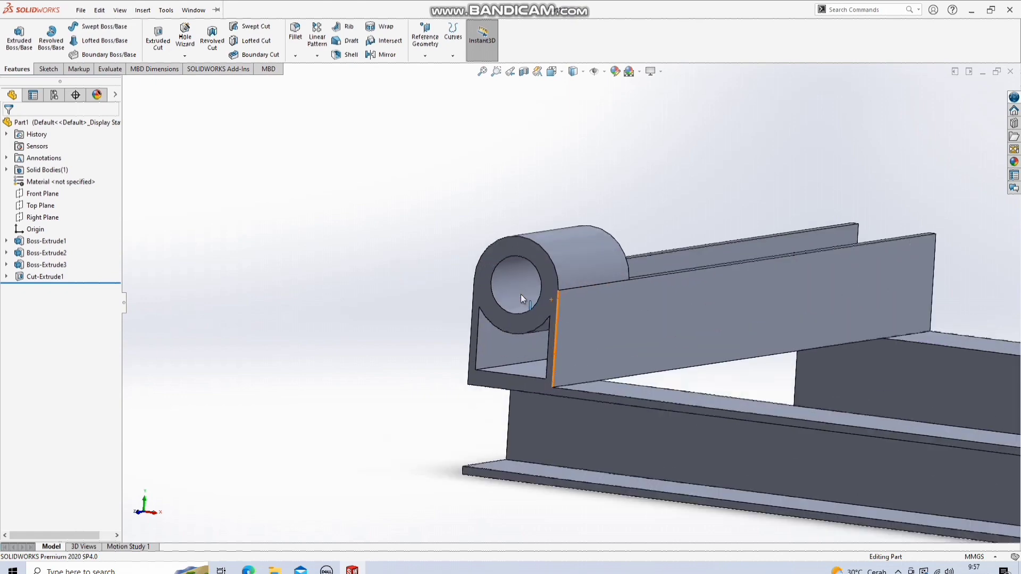
pyautogui.rightClick(513, 325)
pyautogui.click(540, 313)
pyautogui.press('space')
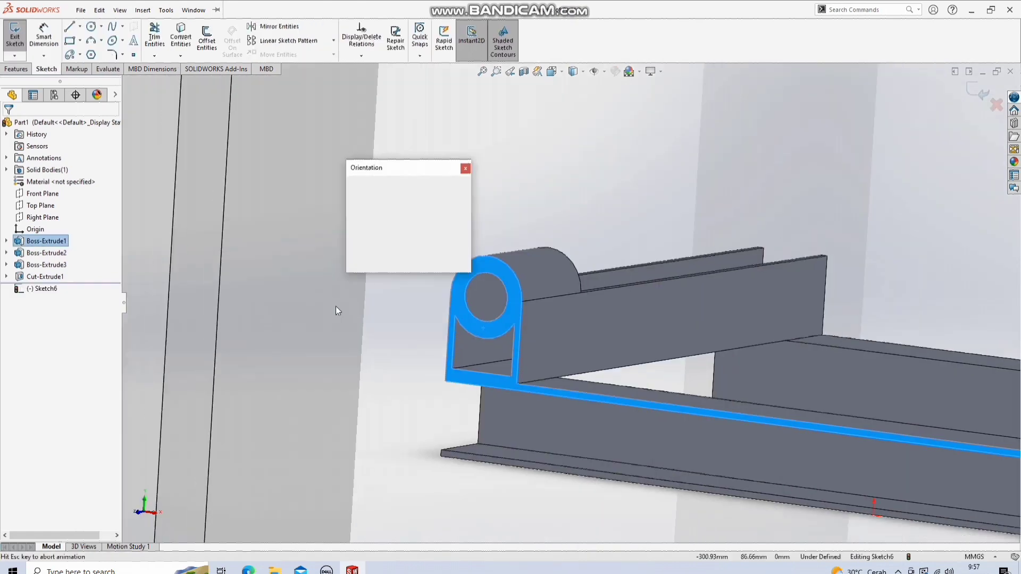
pyautogui.click(312, 339)
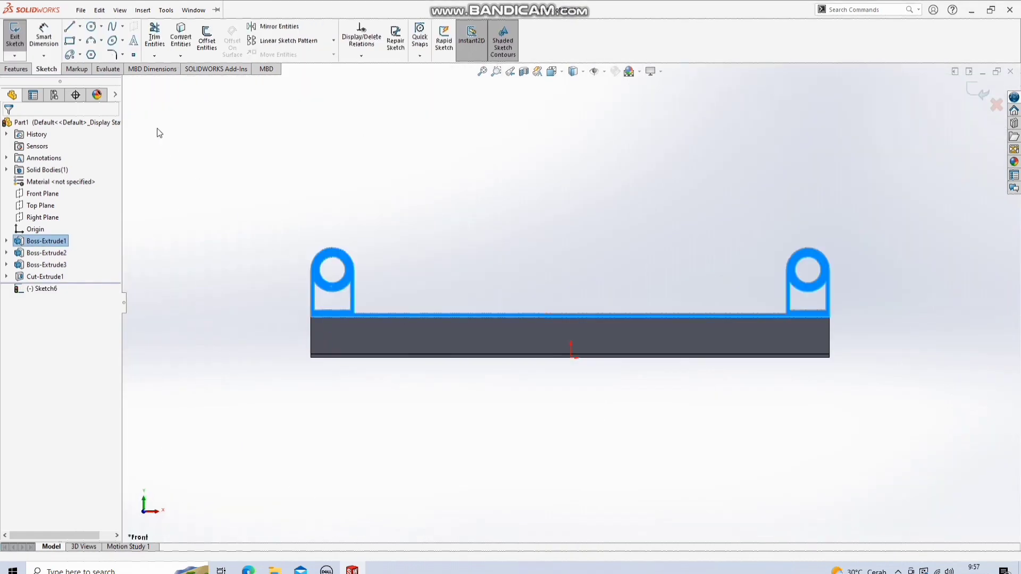
# Step: Draw a circle of about 20 mm radius concentric with the left cylinder's bore
pyautogui.click(91, 26)
pyautogui.scroll(-5, 363, 281)
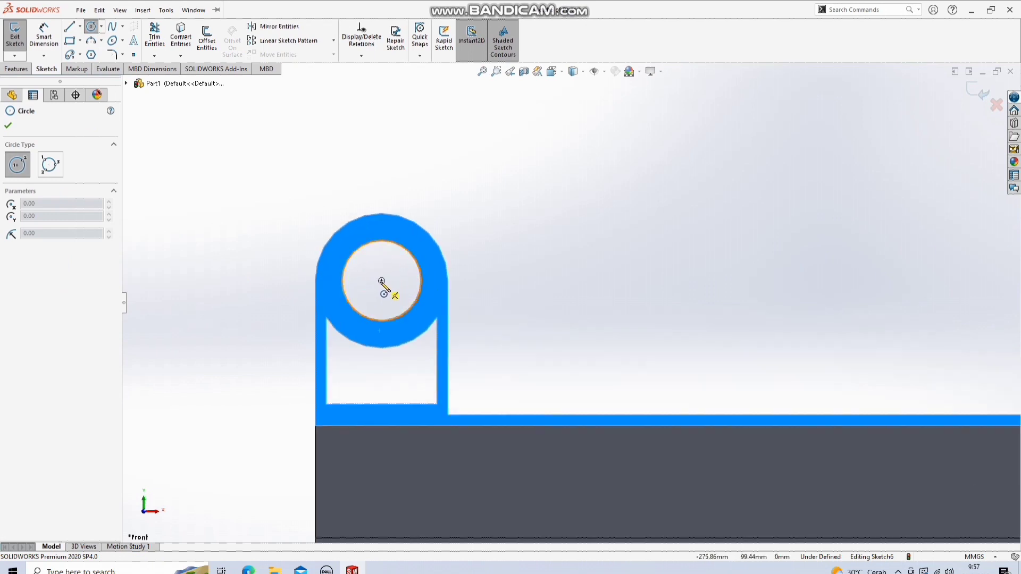
pyautogui.click(381, 280)
pyautogui.click(431, 300)
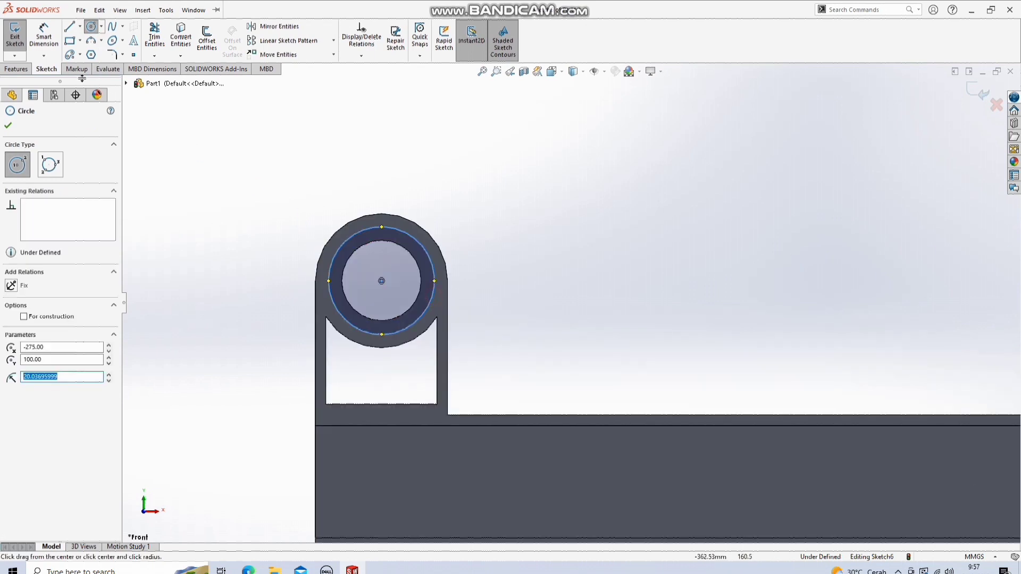
# Step: Dimension the circle around the left bore to a 35 mm diameter
pyautogui.click(47, 42)
pyautogui.click(425, 267)
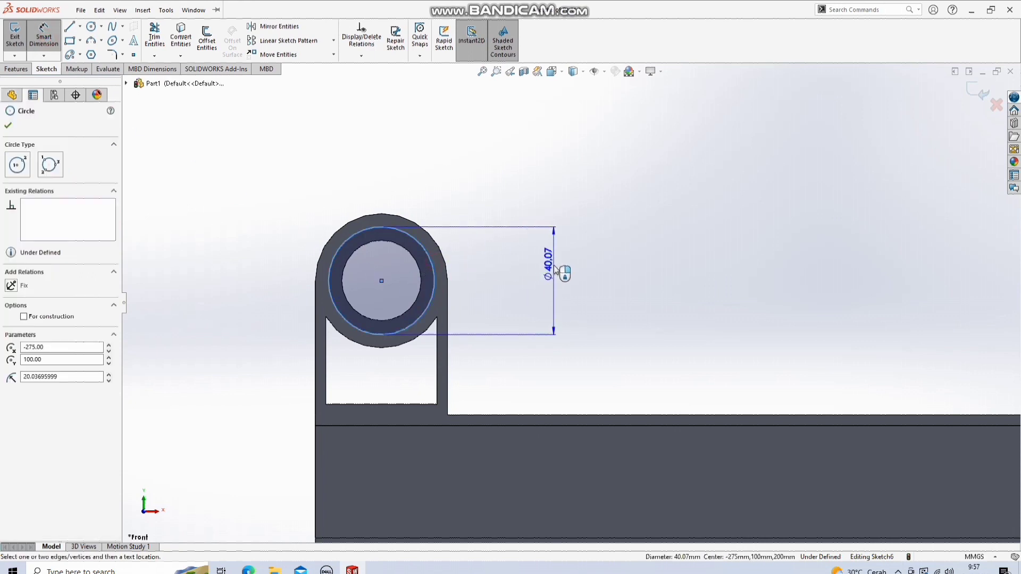
pyautogui.click(556, 266)
pyautogui.write('35')
pyautogui.press('Return')
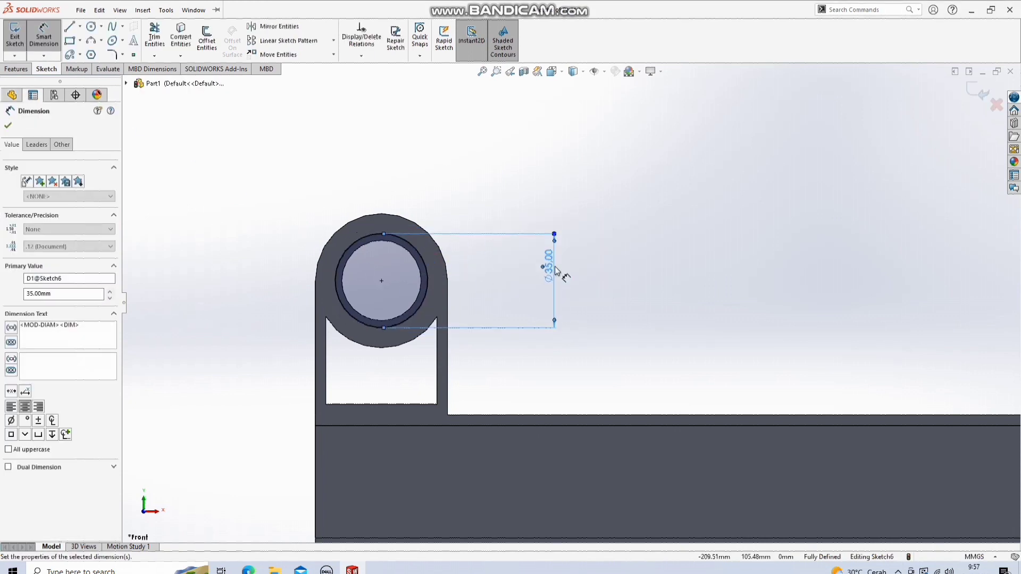
# Step: Draw a circle of about 19.5 mm radius concentric with the right cylinder's bore
pyautogui.scroll(-5, 586, 270)
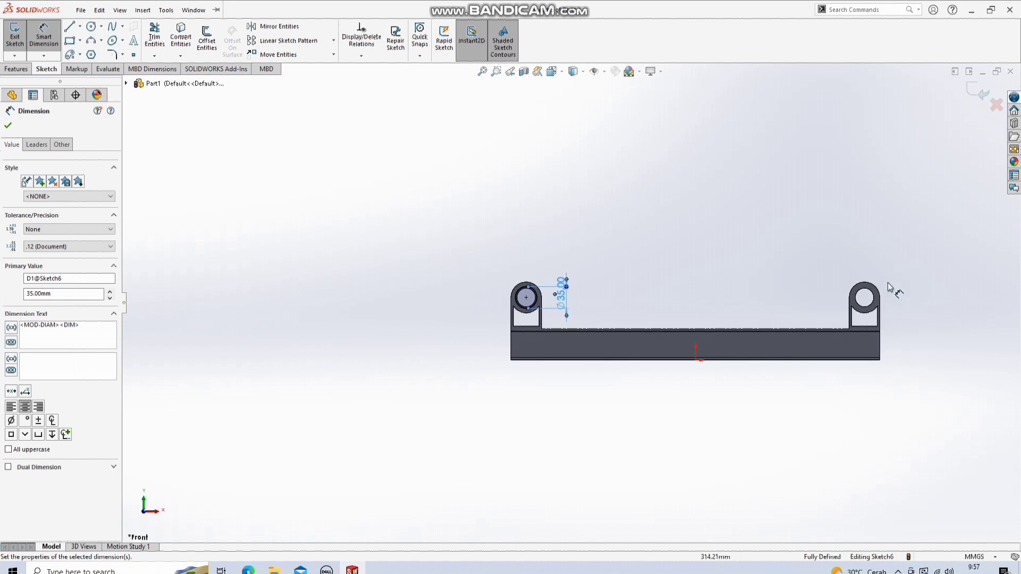
pyautogui.scroll(5, 882, 292)
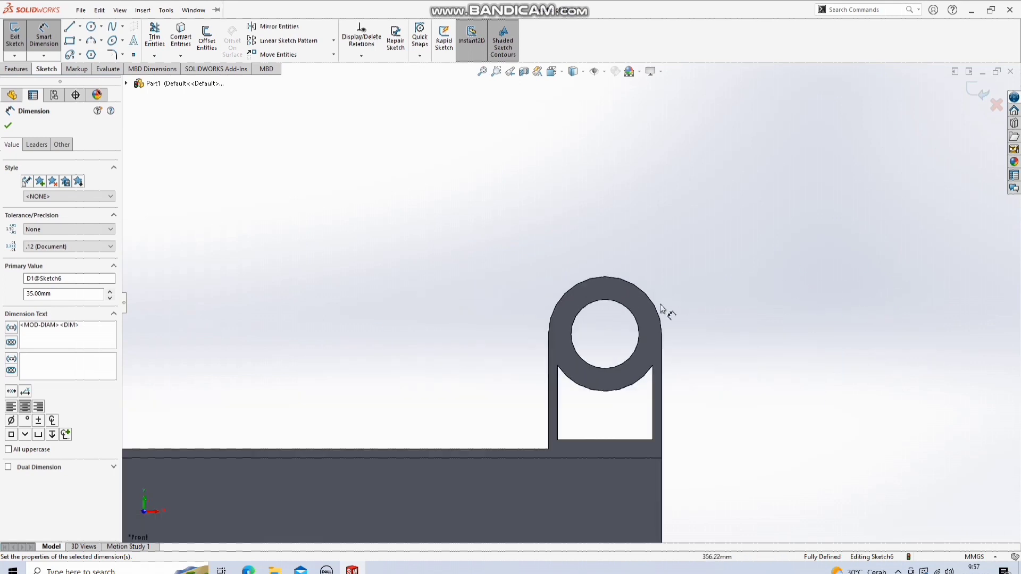
pyautogui.click(90, 26)
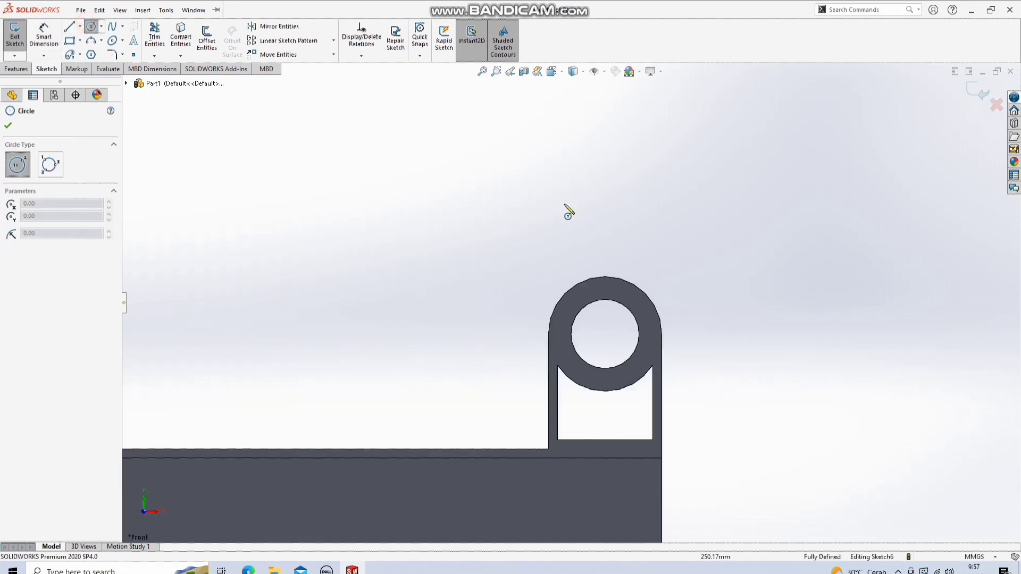
pyautogui.click(604, 334)
pyautogui.click(649, 334)
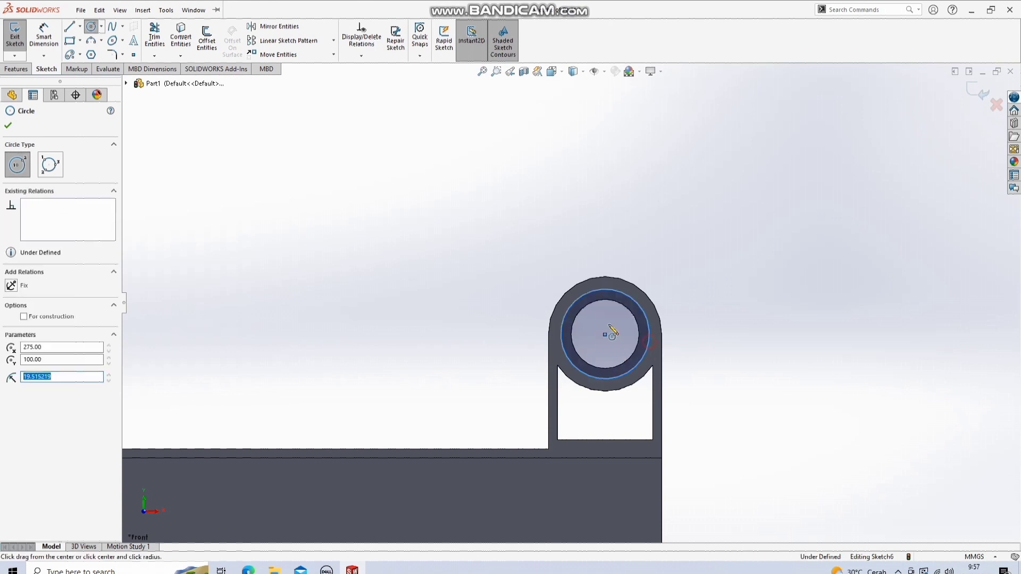
# Step: Dimension the circle around the right bore to a 35 mm diameter
pyautogui.click(55, 46)
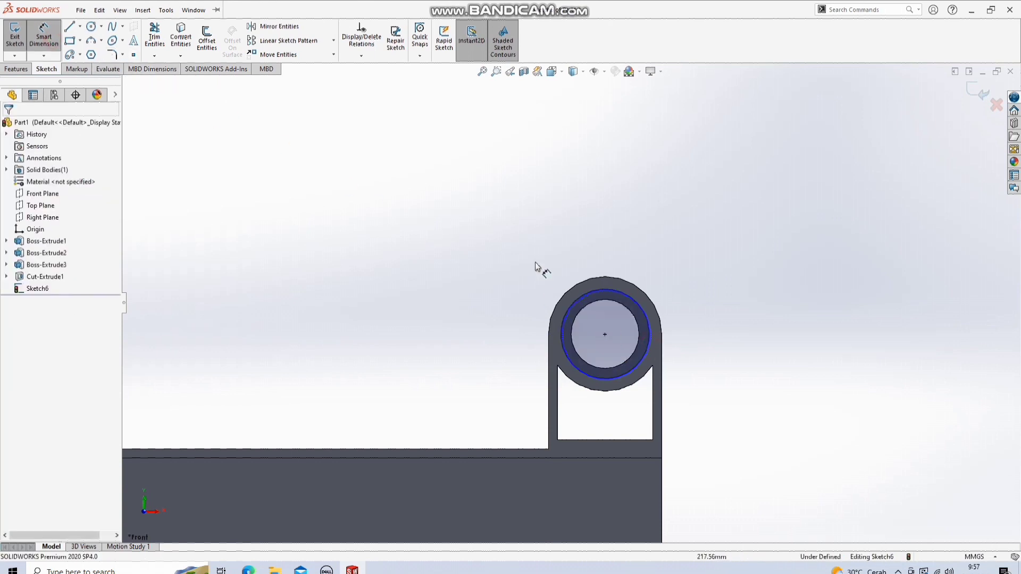
pyautogui.click(648, 322)
pyautogui.click(781, 319)
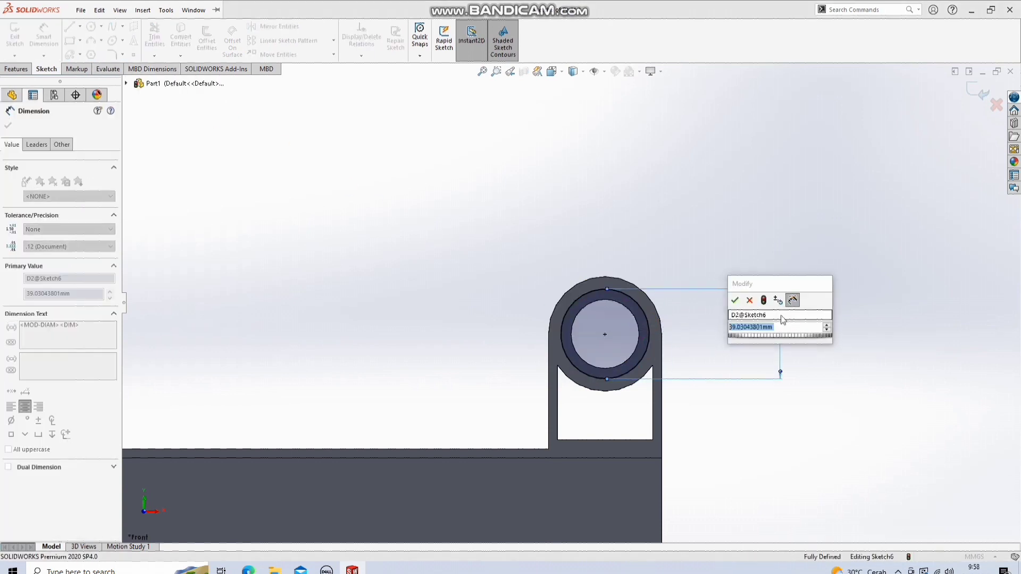
pyautogui.write('35')
pyautogui.press('Return')
pyautogui.scroll(5, 776, 298)
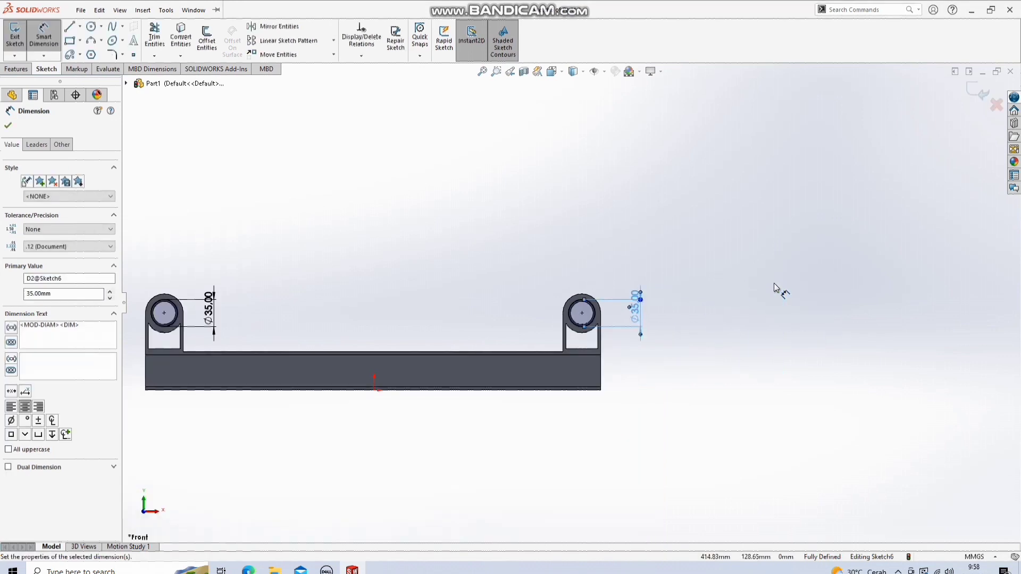
# Step: Cut both 35 mm circles into the cylinders as a blind extruded cut 40 mm deep
pyautogui.click(16, 68)
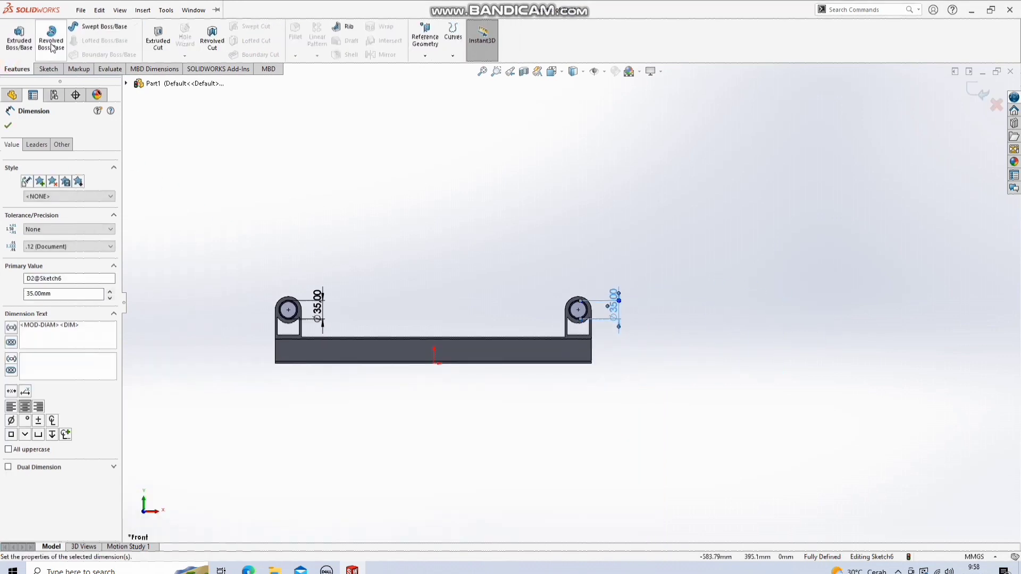
pyautogui.click(158, 53)
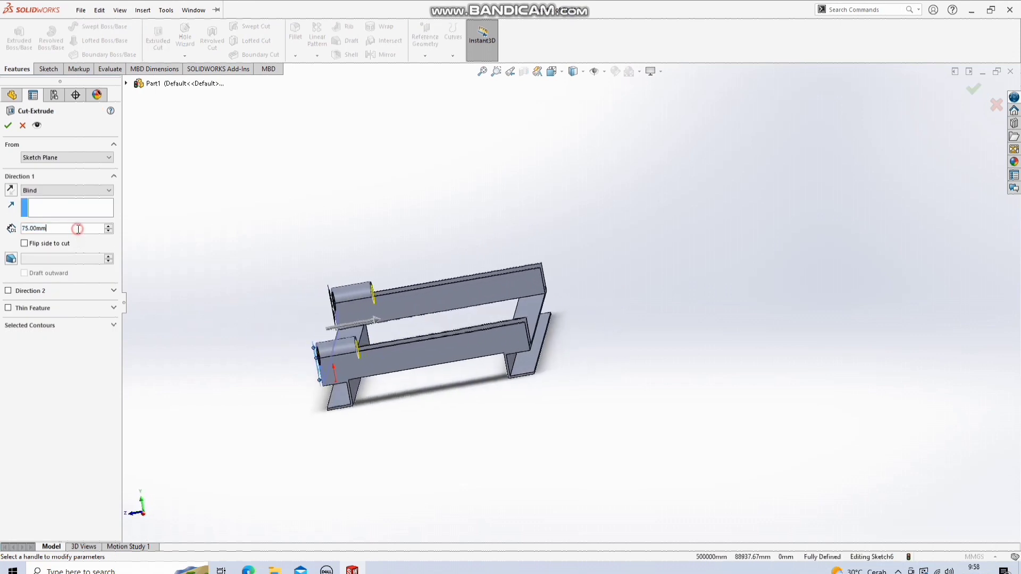
pyautogui.press('BackSpace')
pyautogui.press('BackSpace')
pyautogui.press('BackSpace')
pyautogui.press('BackSpace')
pyautogui.press('BackSpace')
pyautogui.press('BackSpace')
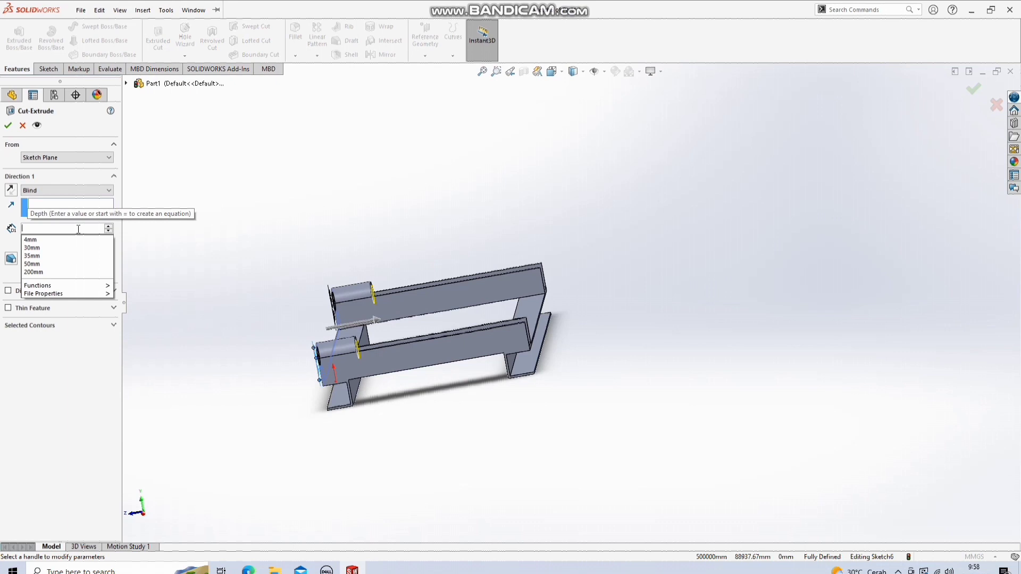
pyautogui.write('40')
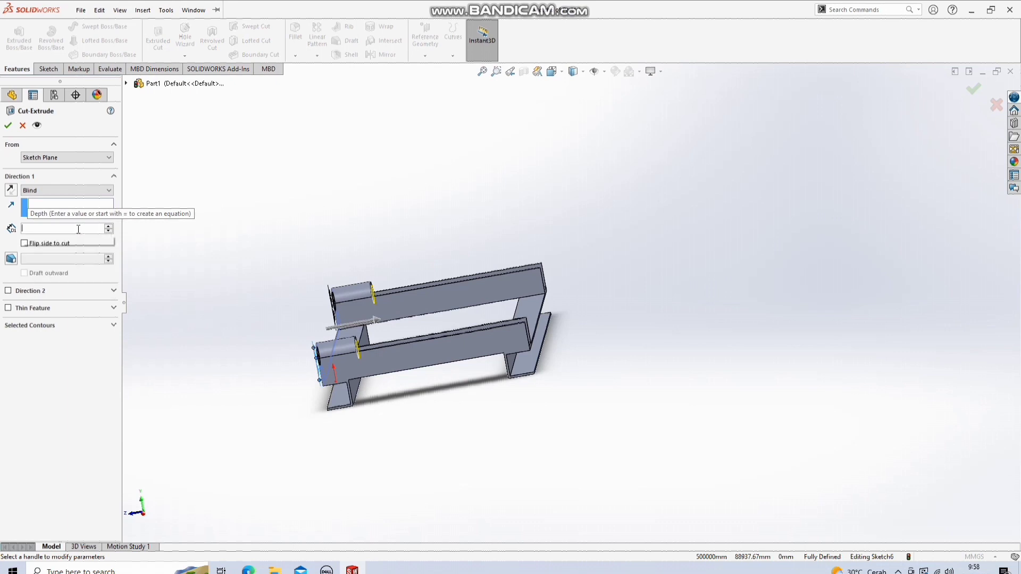
pyautogui.press('Return')
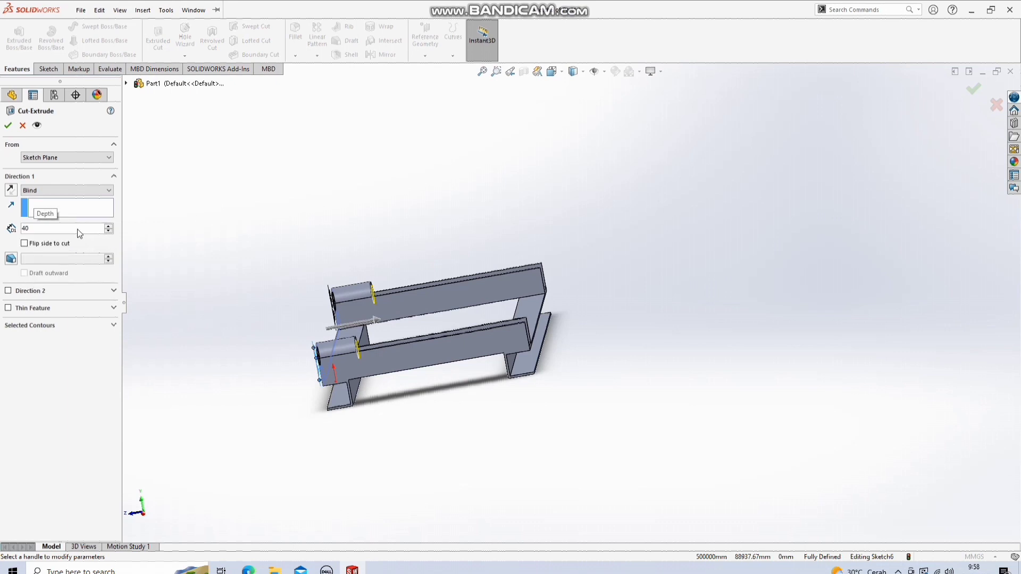
pyautogui.click(7, 128)
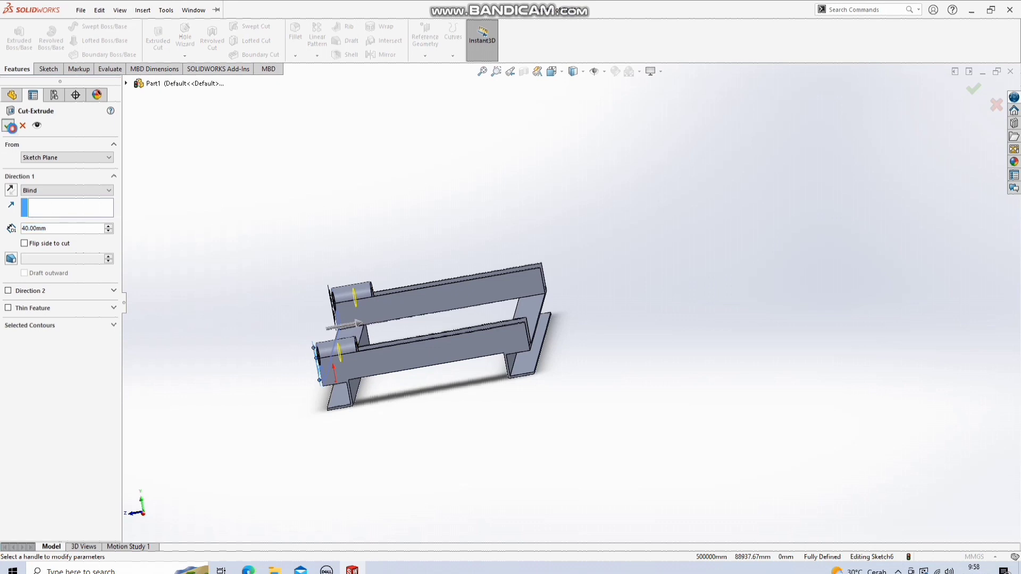
# Step: Mirror the cylinder boss (Boss-Extrude3) and both bore cuts (Cut-Extrude1 and Cut-Extrude2) about the Front Plane
pyautogui.moveTo(240, 201); pyautogui.dragTo(288, 219, button='middle')
pyautogui.scroll(5, 289, 223)
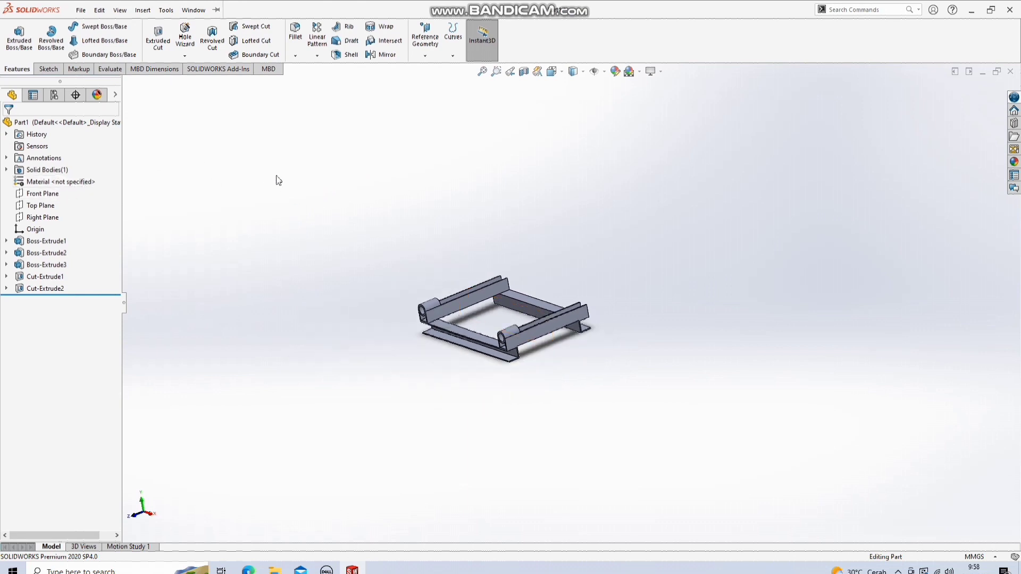
pyautogui.click(384, 54)
pyautogui.scroll(-3, 367, 290)
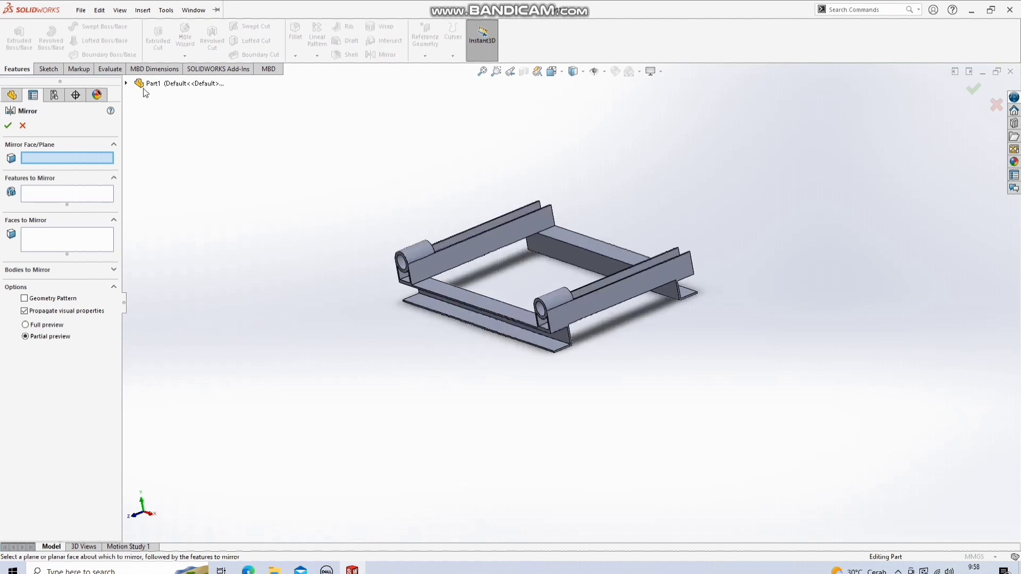
pyautogui.click(126, 84)
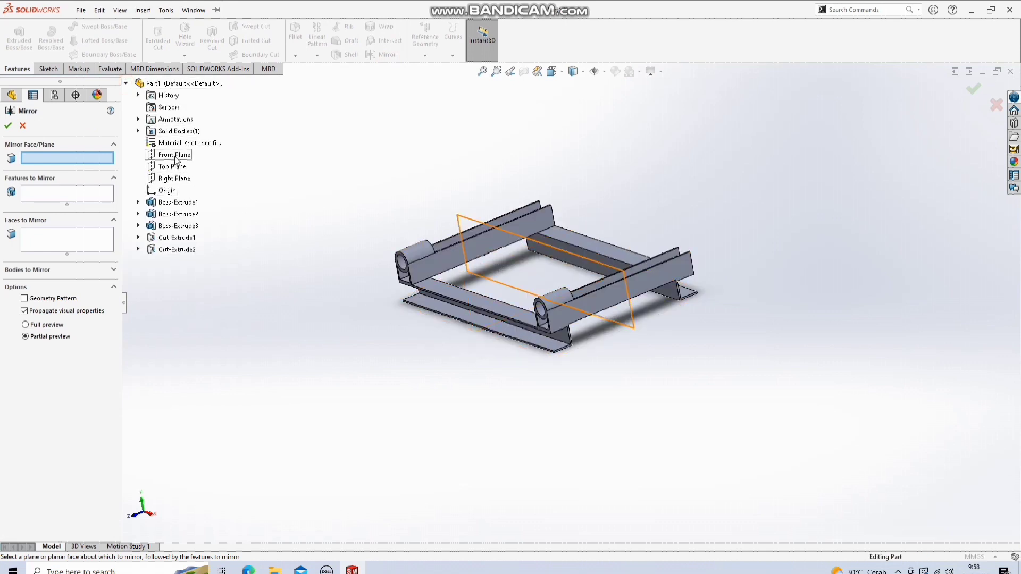
pyautogui.click(171, 154)
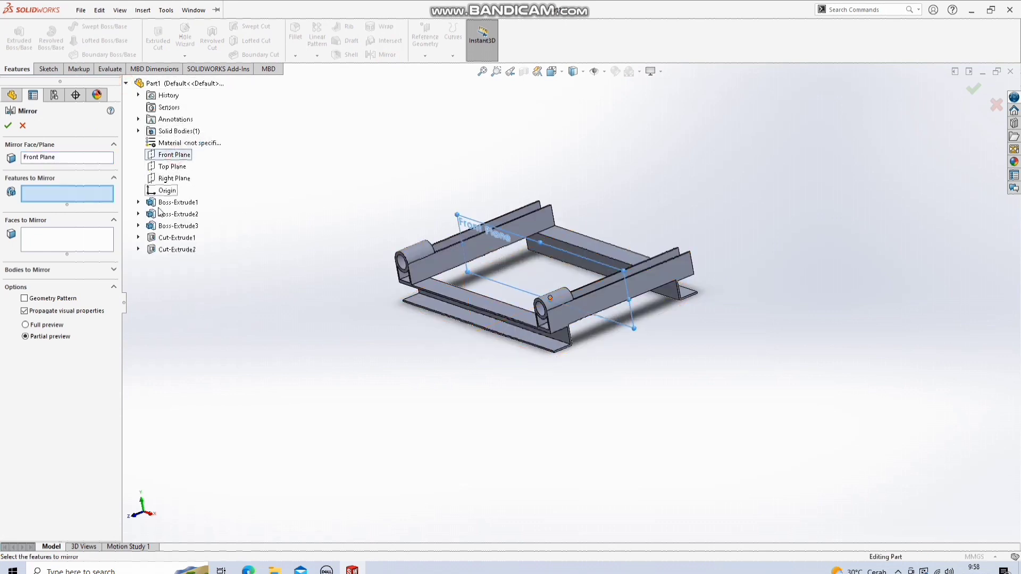
pyautogui.click(180, 227)
pyautogui.click(181, 250)
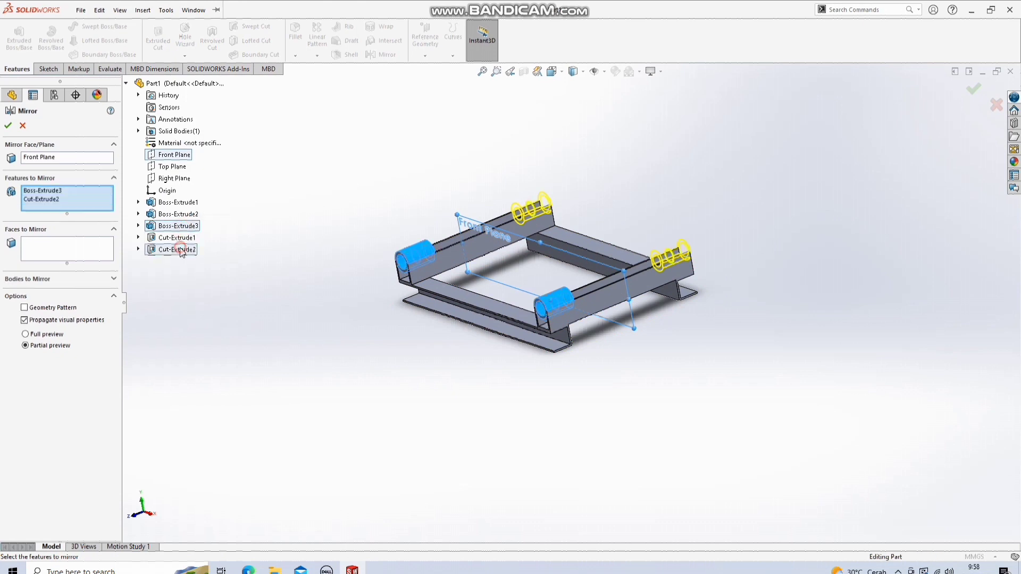
pyautogui.click(170, 241)
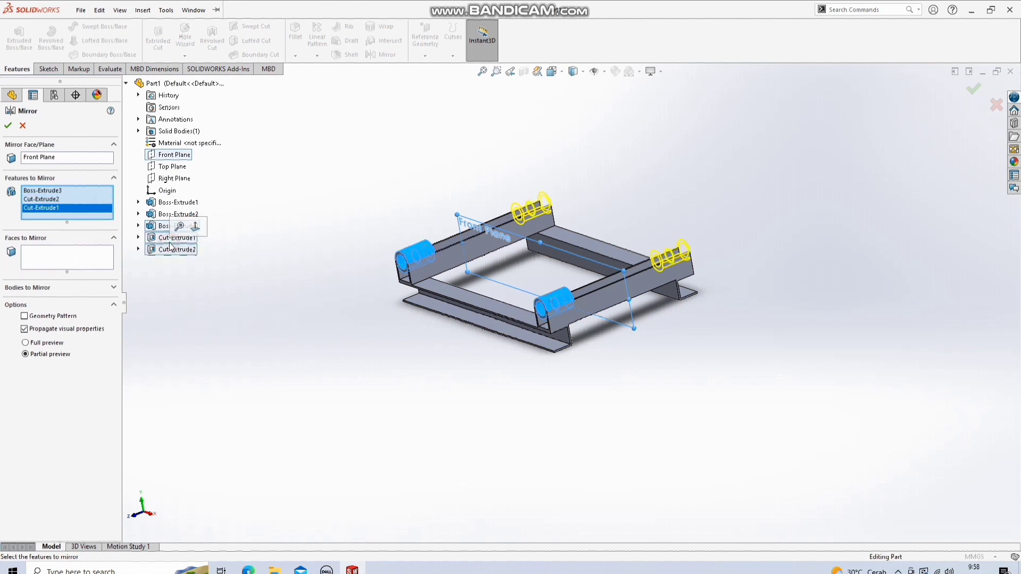
pyautogui.click(7, 124)
# Step: Start a sketch on the top face of one lower 600 mm rail and view it face-on
pyautogui.moveTo(319, 149); pyautogui.dragTo(343, 244, button='middle')
pyautogui.scroll(3, 343, 244)
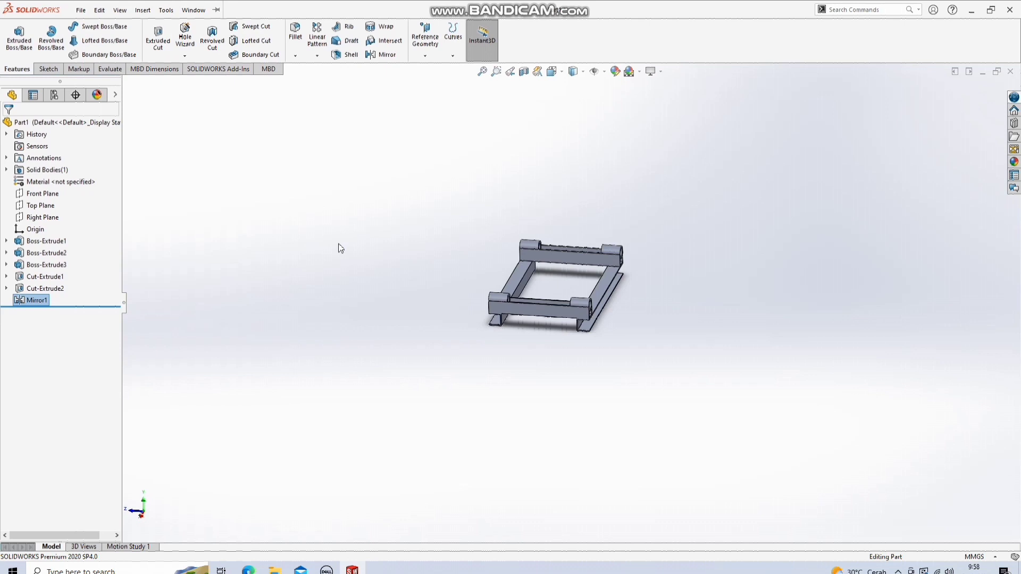
pyautogui.moveTo(346, 234); pyautogui.dragTo(524, 290, button='middle')
pyautogui.scroll(-5, 522, 292)
pyautogui.rightClick(503, 293)
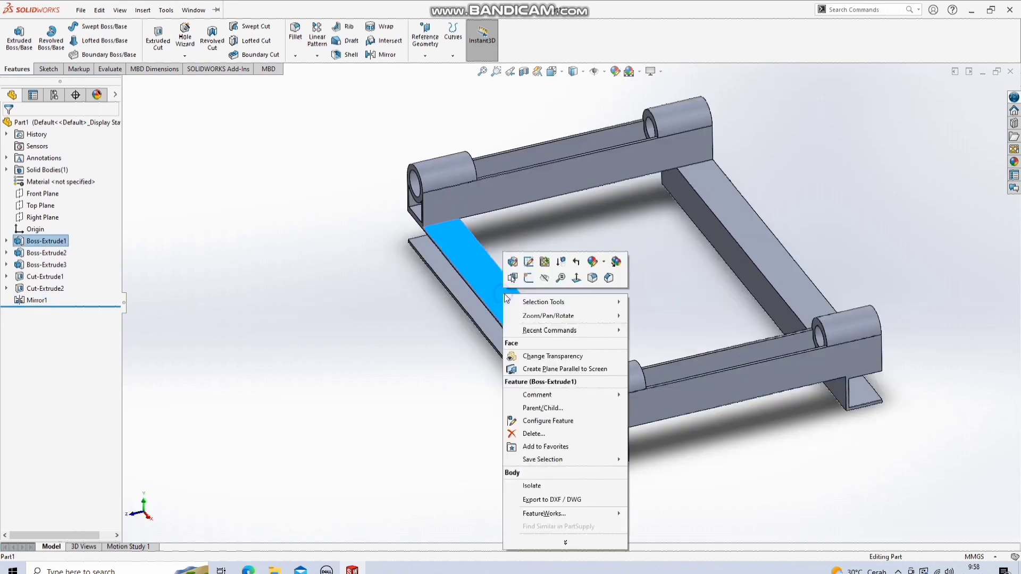
pyautogui.click(524, 276)
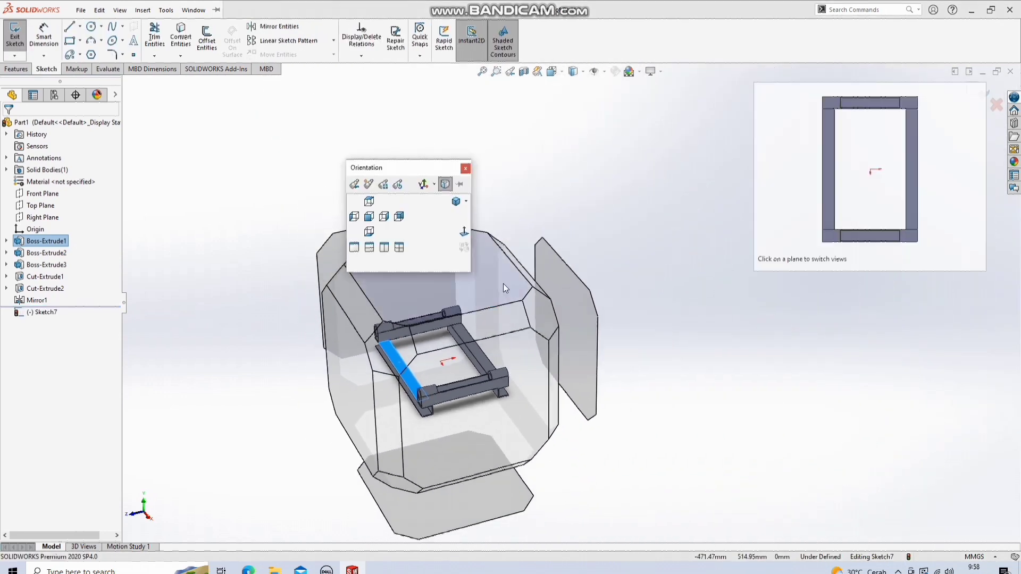
pyautogui.click(500, 282)
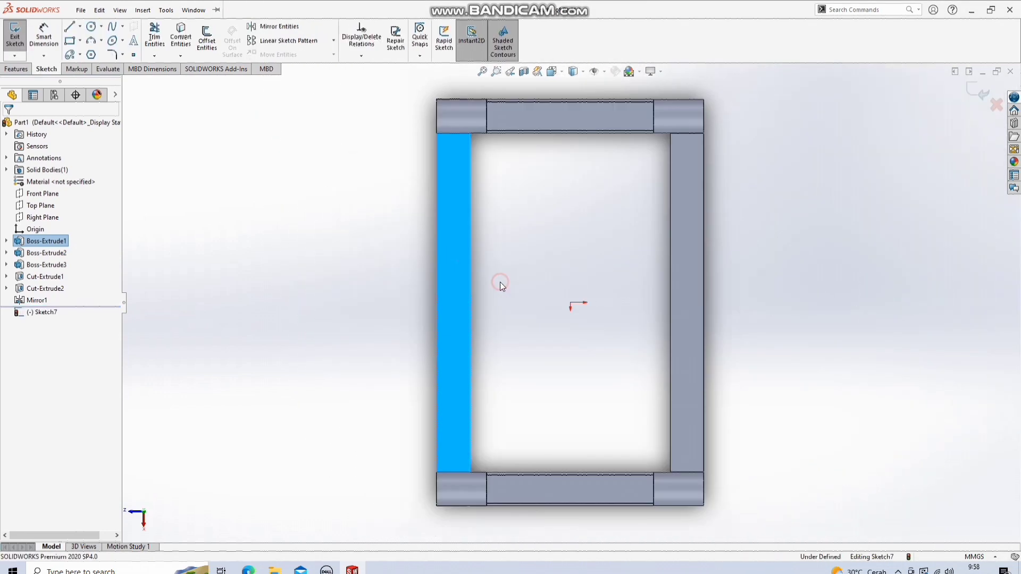
# Step: Draw a closed L-shaped profile across the rail, about 50 mm wide with its crosswise leg about 15 mm thick
pyautogui.click(70, 26)
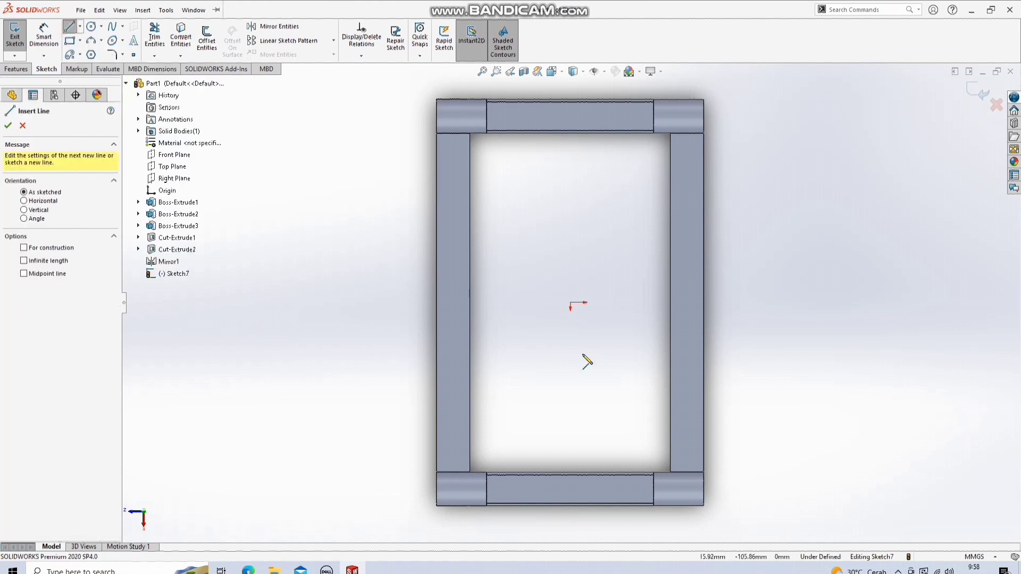
pyautogui.scroll(-2, 495, 346)
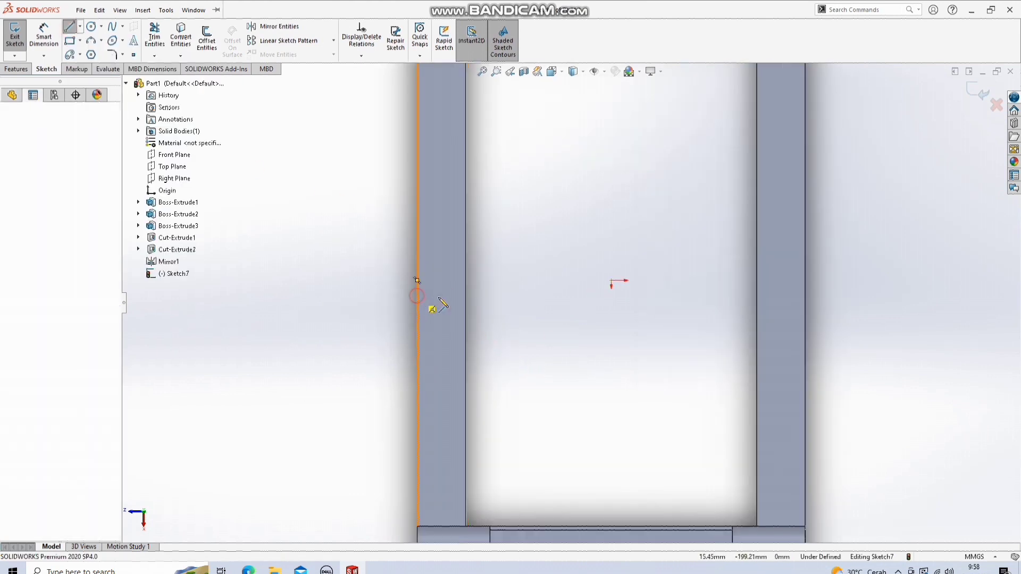
pyautogui.click(416, 295)
pyautogui.click(465, 295)
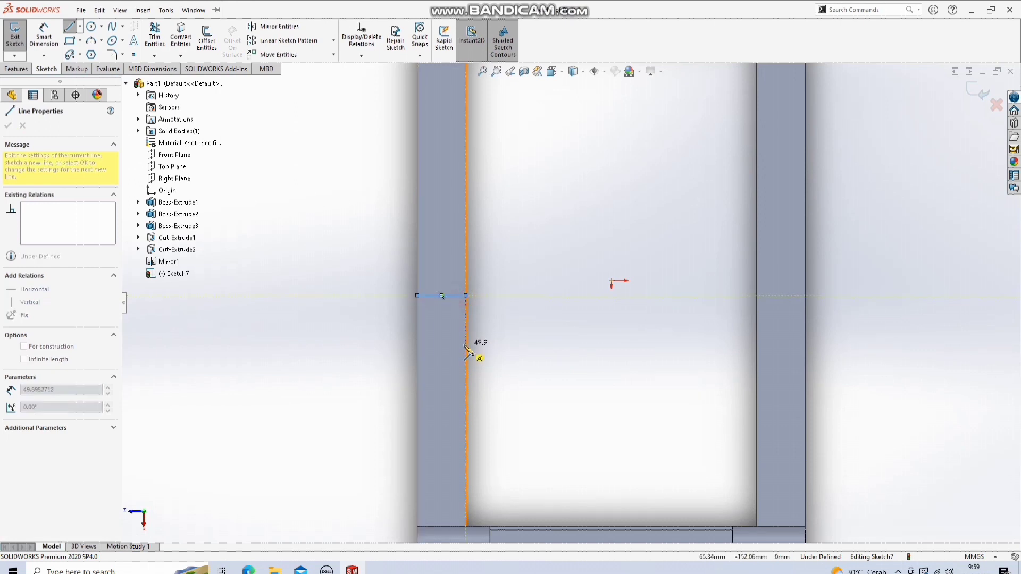
pyautogui.click(465, 345)
pyautogui.click(452, 345)
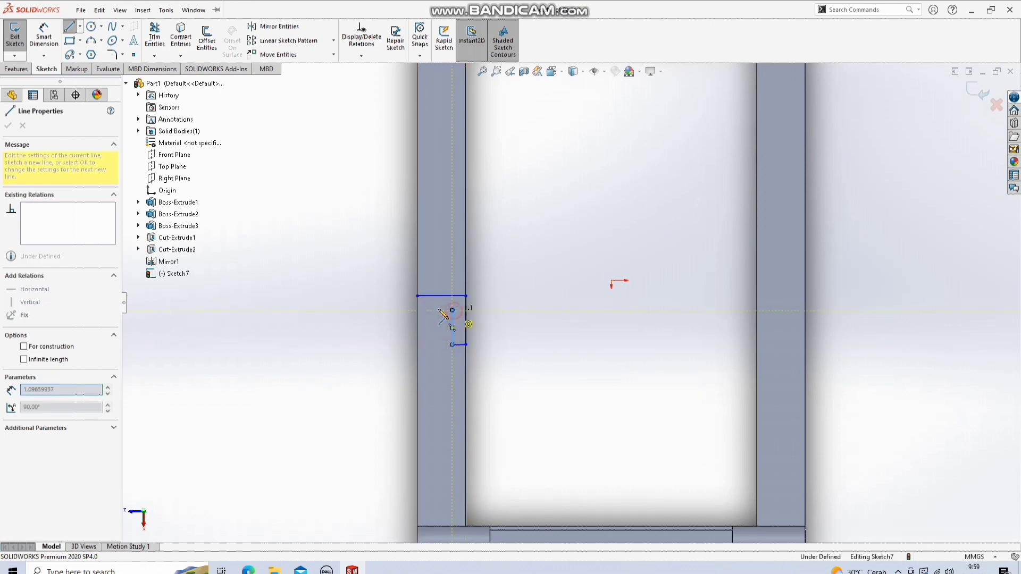
pyautogui.click(452, 310)
pyautogui.click(416, 310)
pyautogui.click(417, 295)
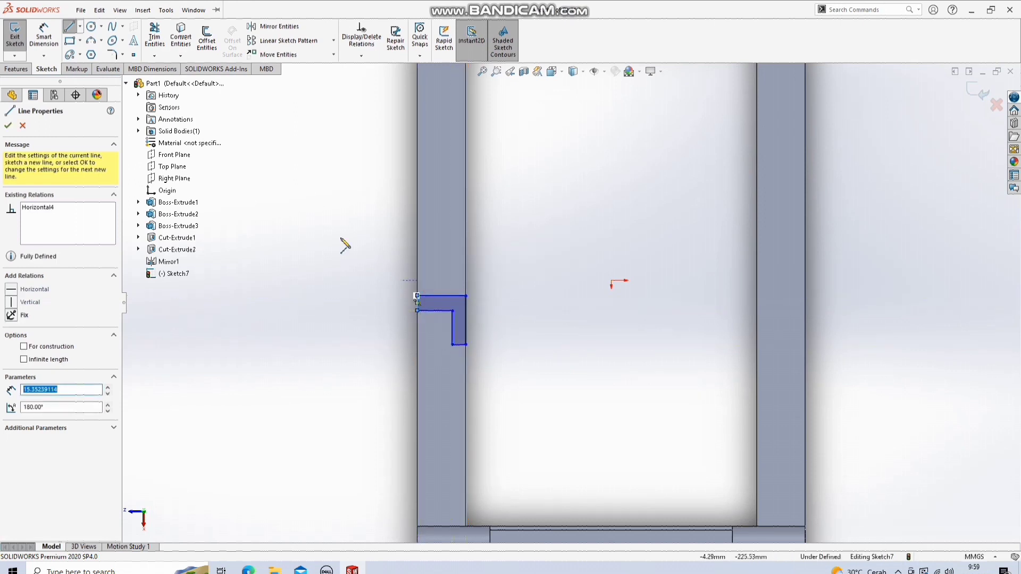
# Step: Dimension the L profile's long edge along the rail's inner side to 50 mm
pyautogui.click(37, 38)
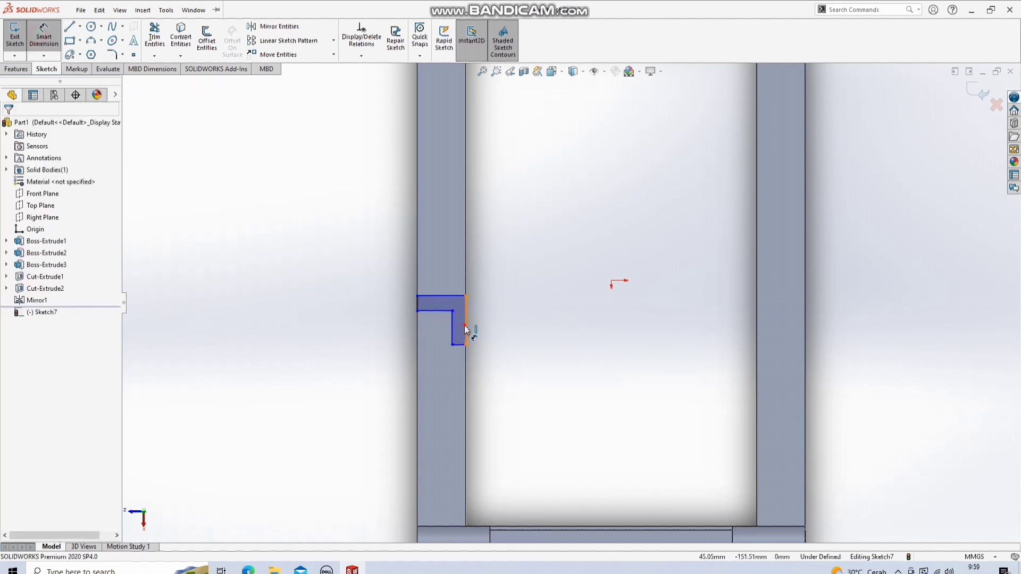
pyautogui.click(466, 329)
pyautogui.click(506, 326)
pyautogui.write('5')
pyautogui.press('Return')
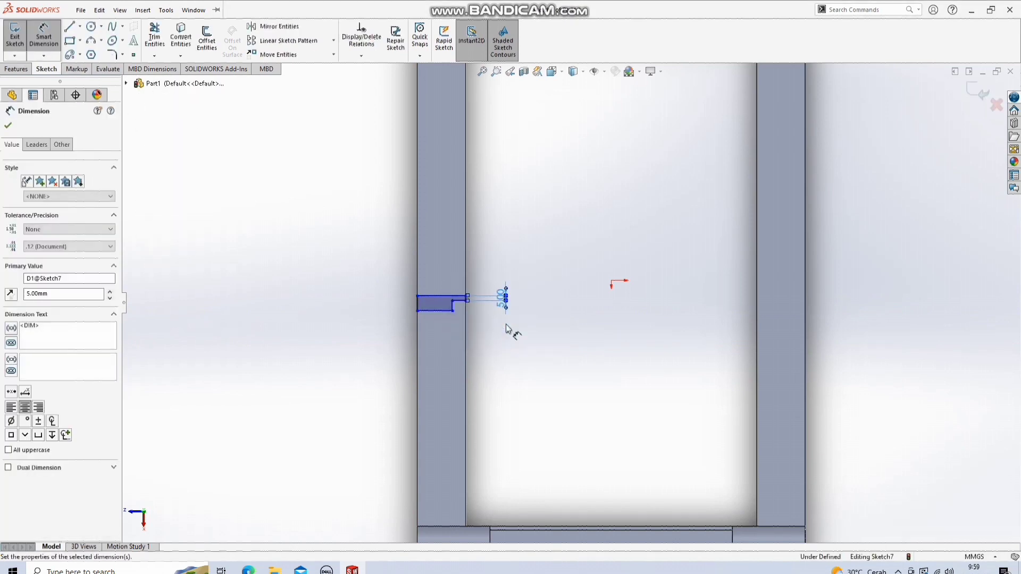
pyautogui.doubleClick(503, 303)
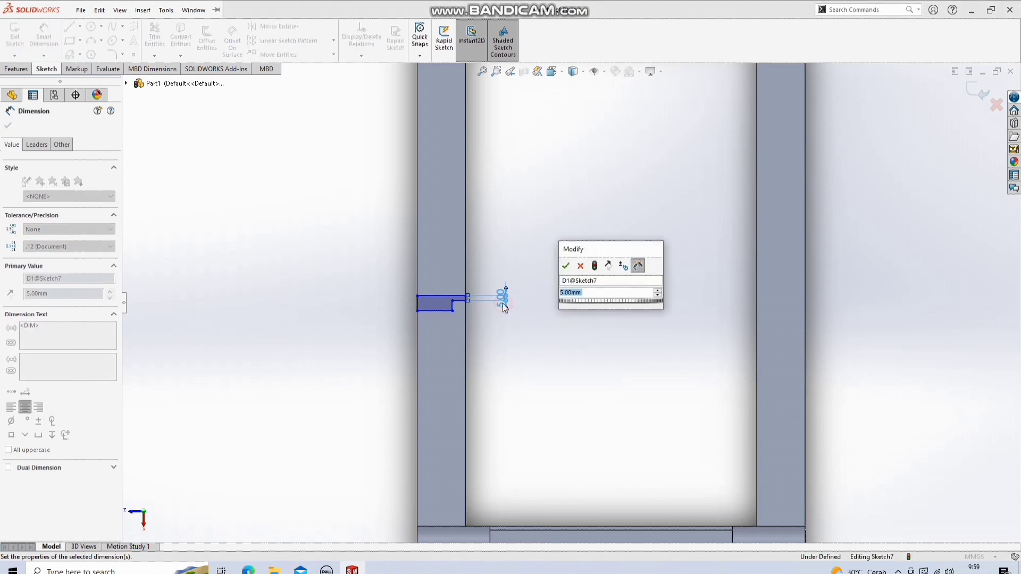
pyautogui.write('50')
pyautogui.press('Return')
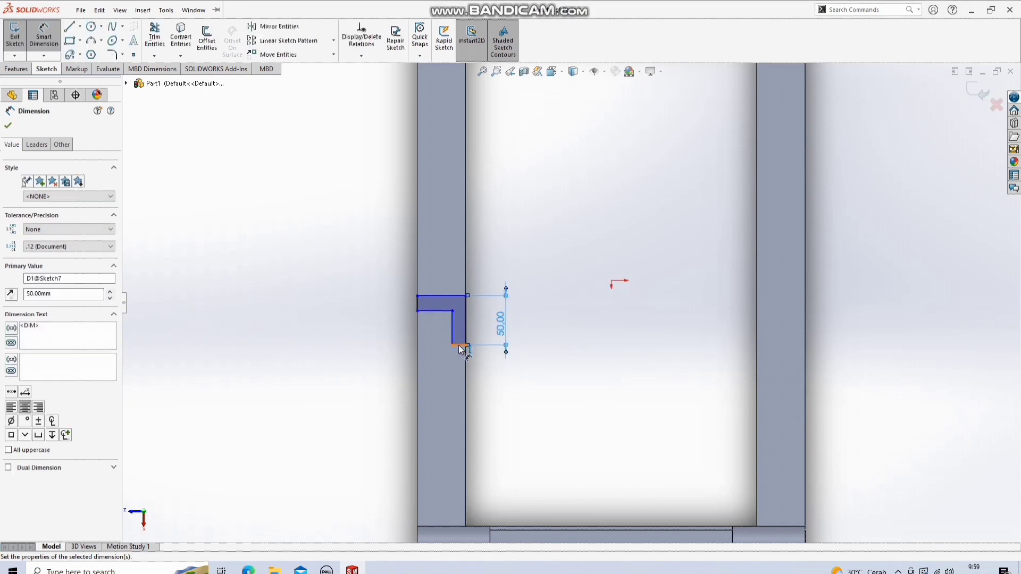
# Step: Dimension the thickness of both legs of the L profile to 4 mm
pyautogui.click(458, 345)
pyautogui.click(456, 373)
pyautogui.write('4')
pyautogui.press('Return')
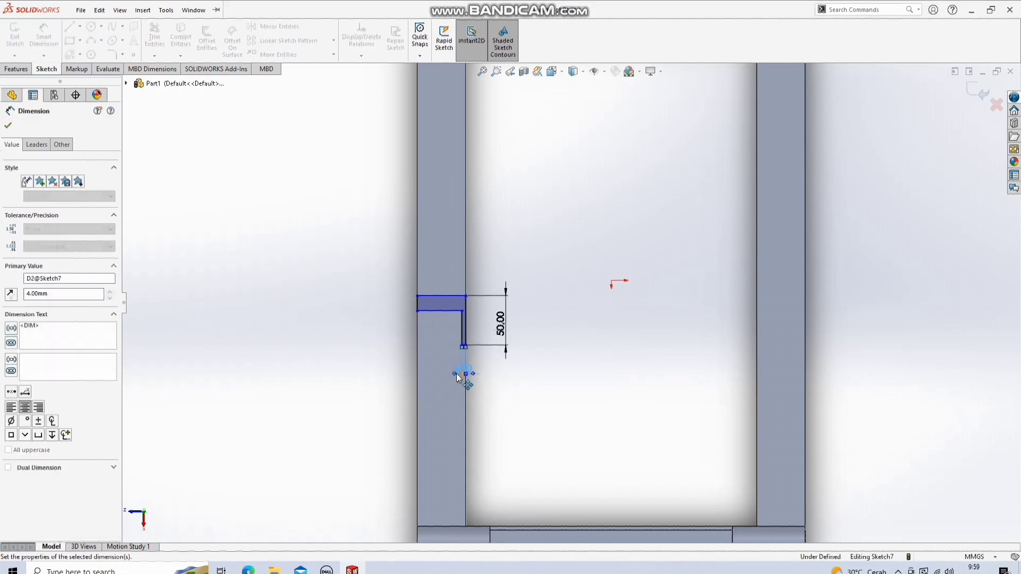
pyautogui.click(418, 303)
pyautogui.click(340, 300)
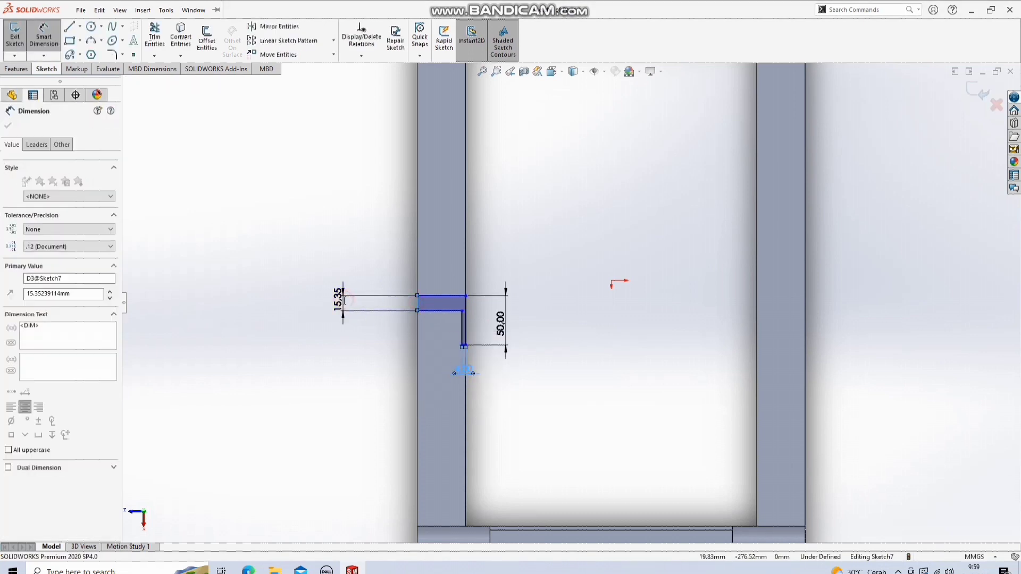
pyautogui.write('4')
pyautogui.press('Return')
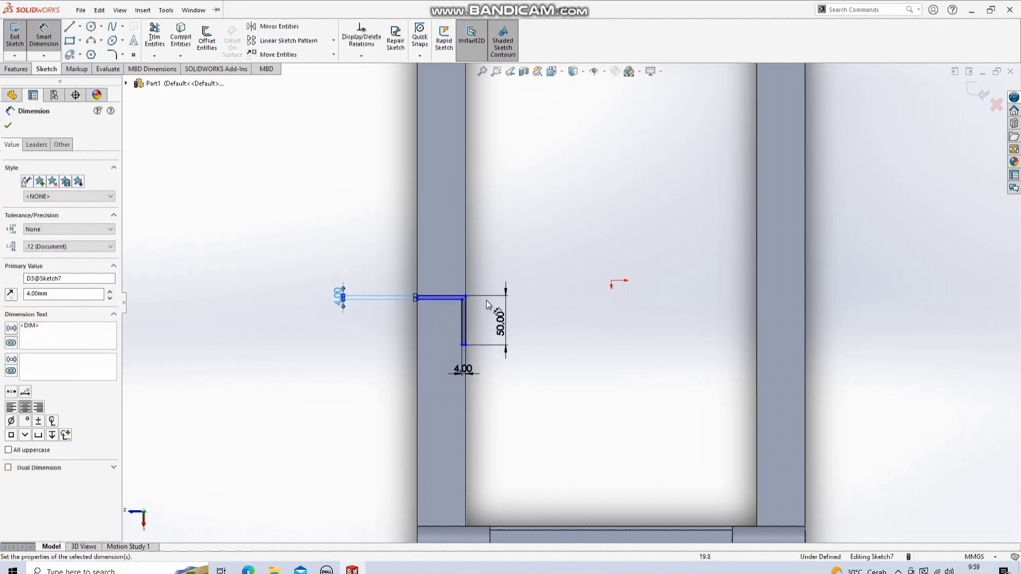
# Step: Dimension the distance from the sketch origin to the L profile's outer crosswise edge as 30 mm
pyautogui.click(463, 301)
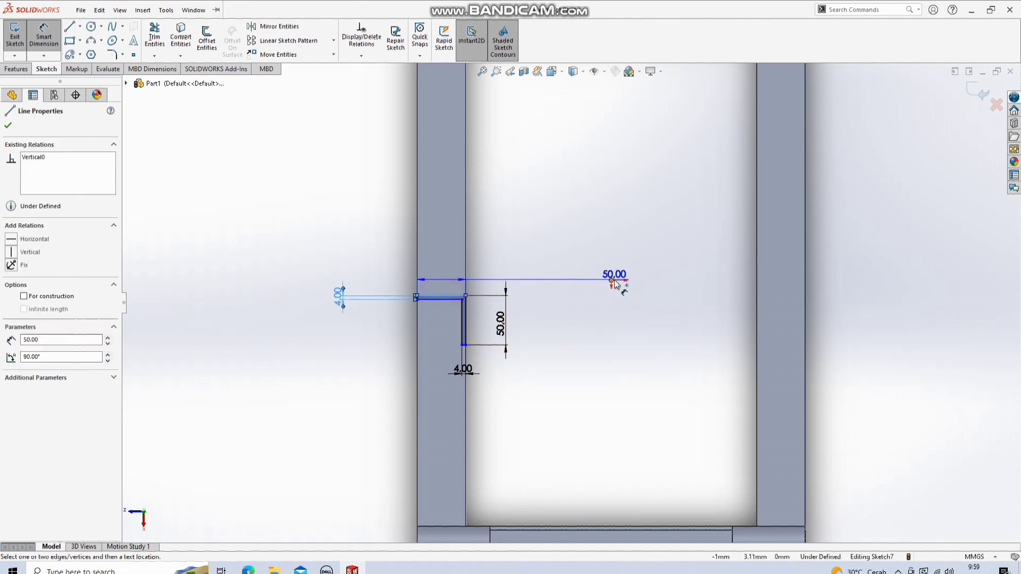
pyautogui.click(612, 281)
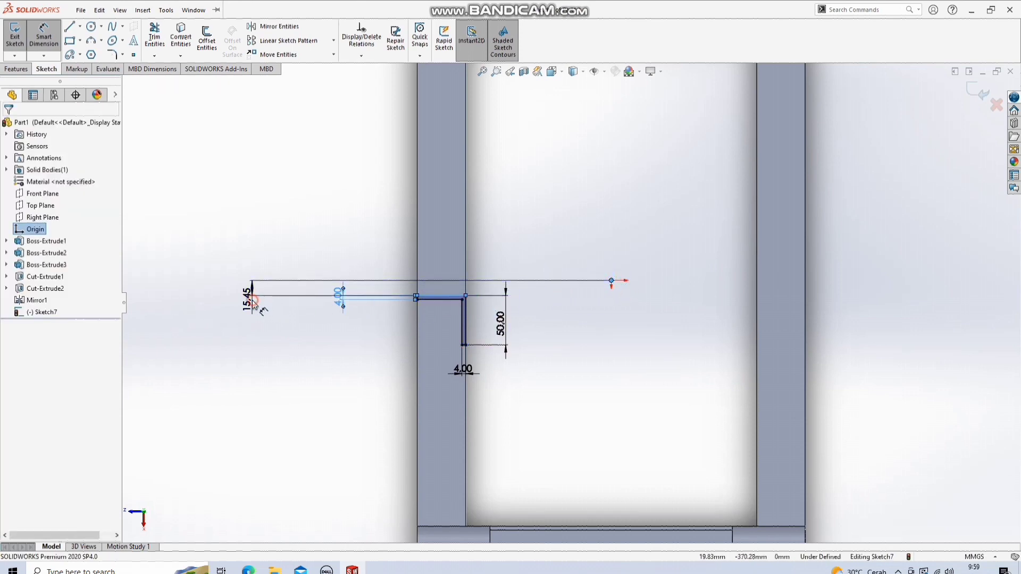
pyautogui.click(253, 299)
pyautogui.write('30')
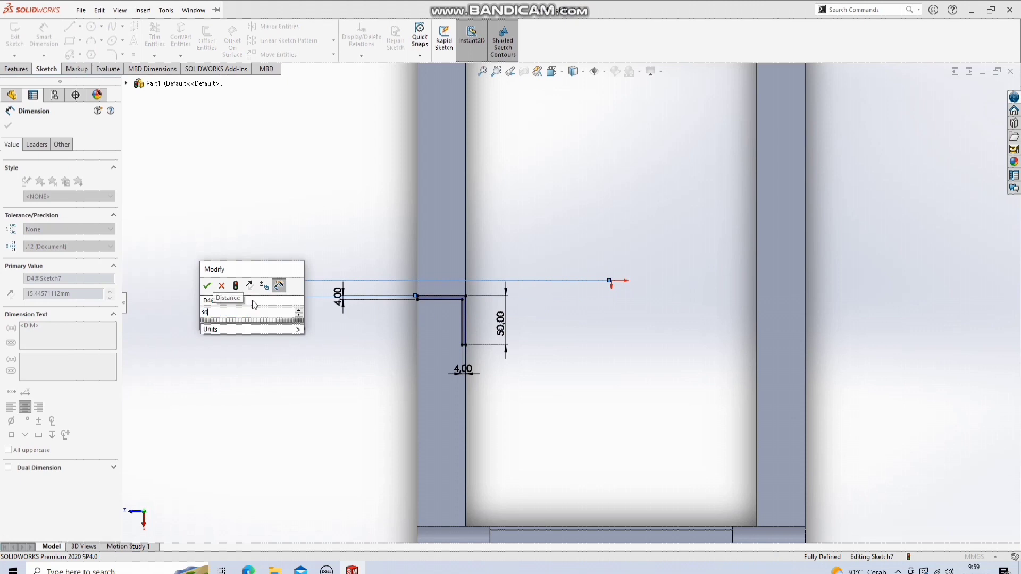
pyautogui.press('Return')
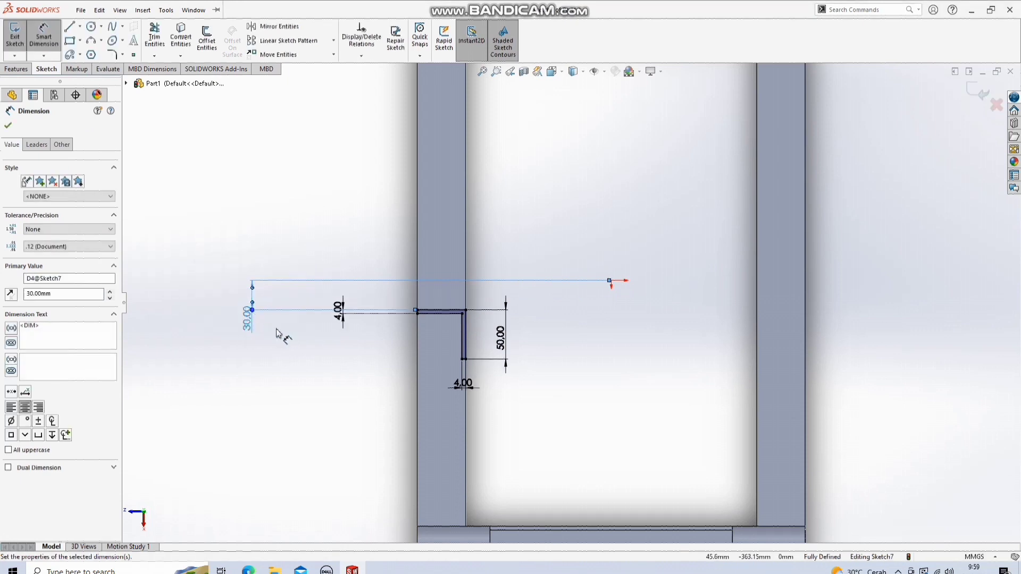
# Step: Set the distance from the sketch origin to the L profile's outer crosswise edge to 25 mm
pyautogui.press('f')
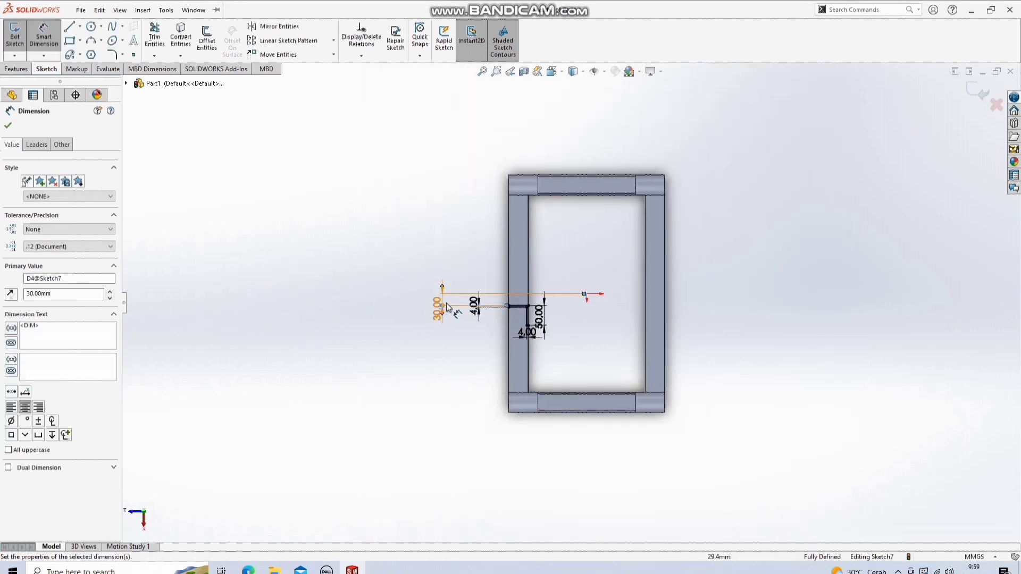
pyautogui.scroll(-3, 446, 307)
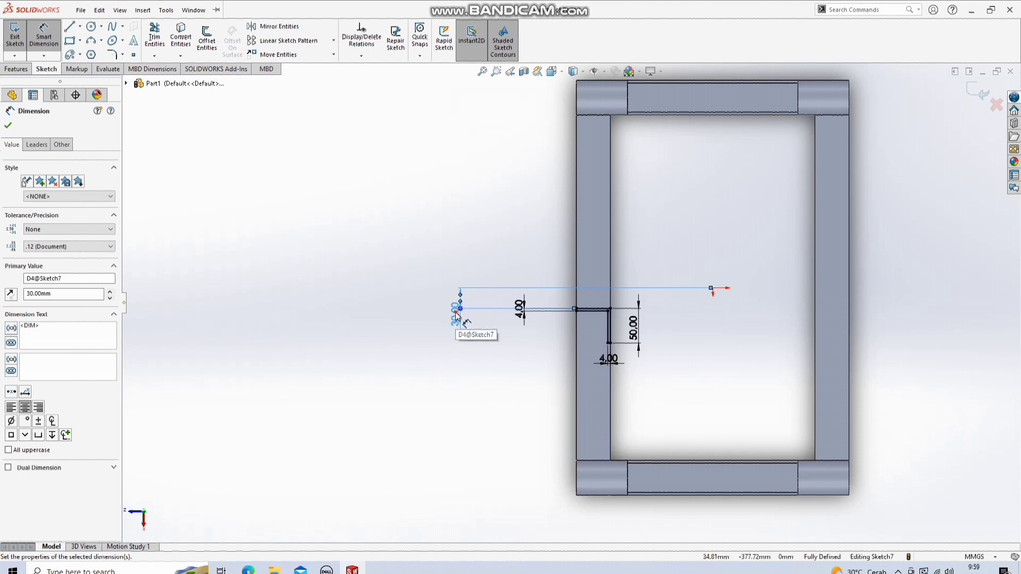
pyautogui.click(456, 314)
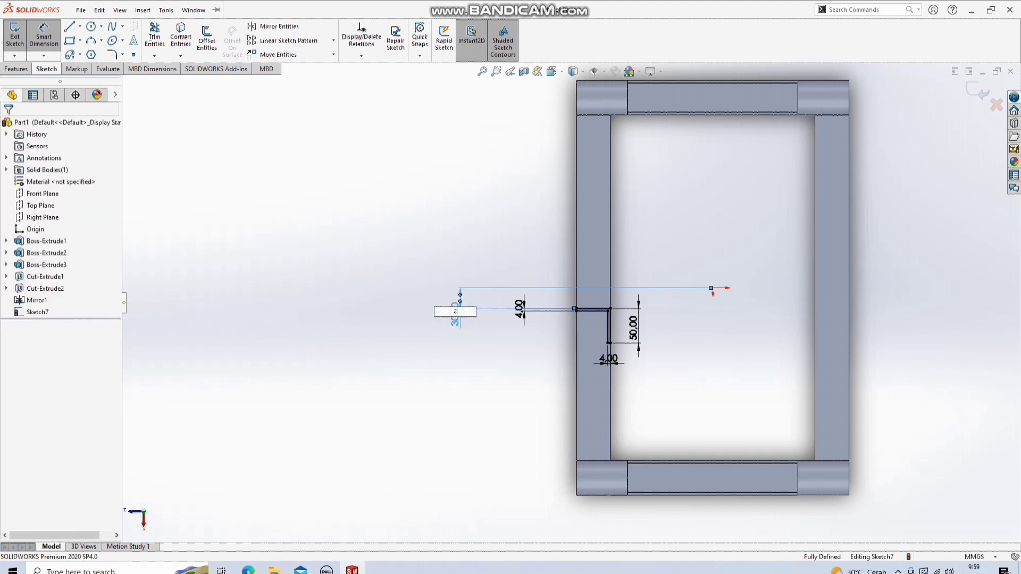
pyautogui.press('Return')
pyautogui.press('Escape')
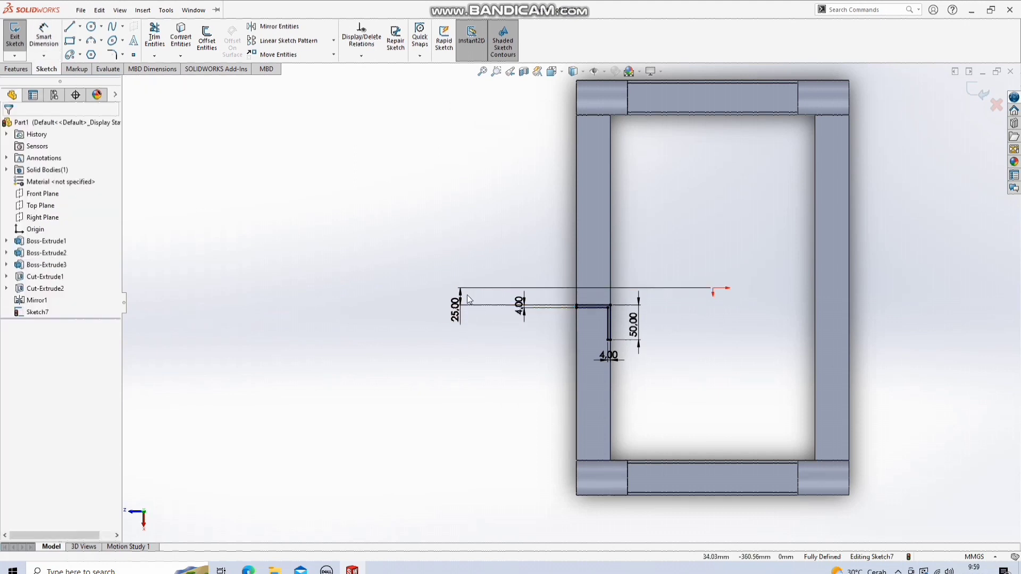
# Step: Draw two construction centerlines from the origin, one across to the rail's outer edge and one along the frame to the cross-channel's inner edge
pyautogui.click(79, 27)
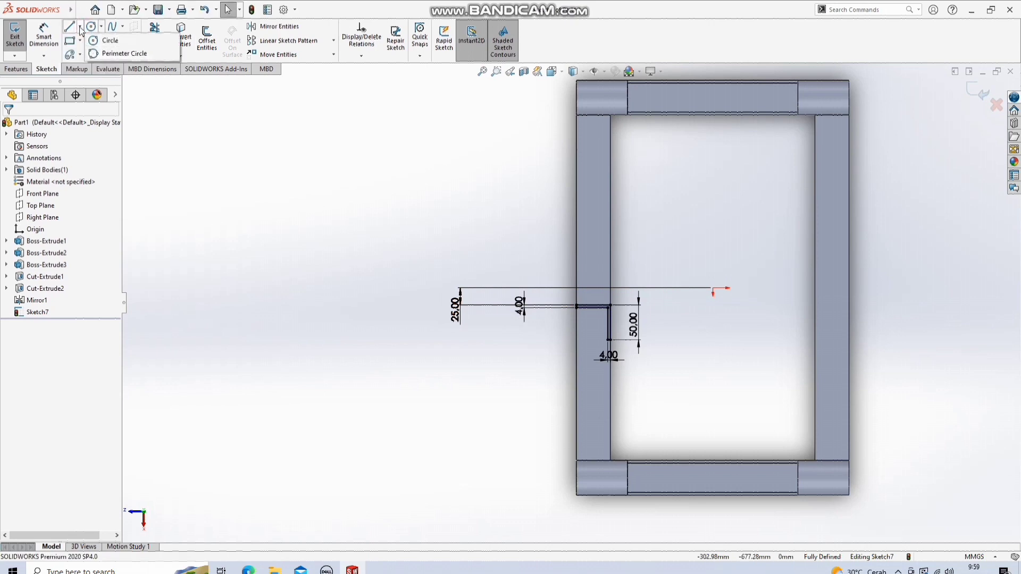
pyautogui.click(95, 50)
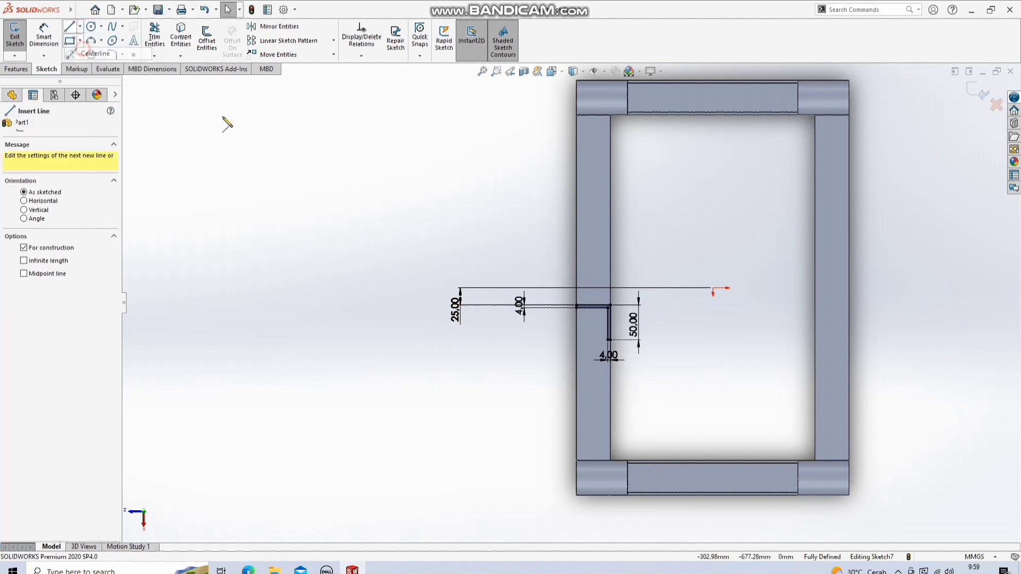
pyautogui.click(713, 288)
pyautogui.click(576, 287)
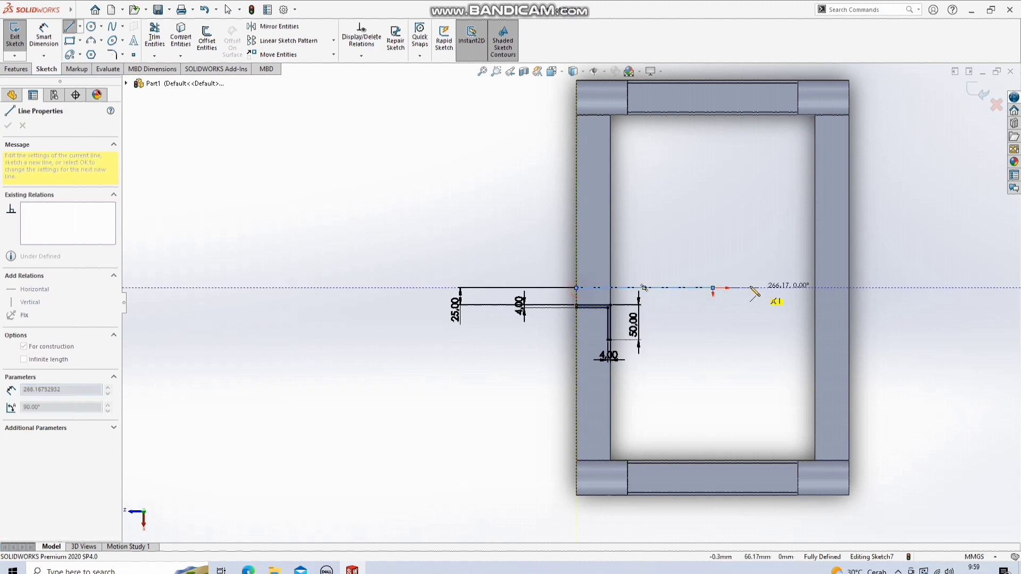
pyautogui.click(713, 288)
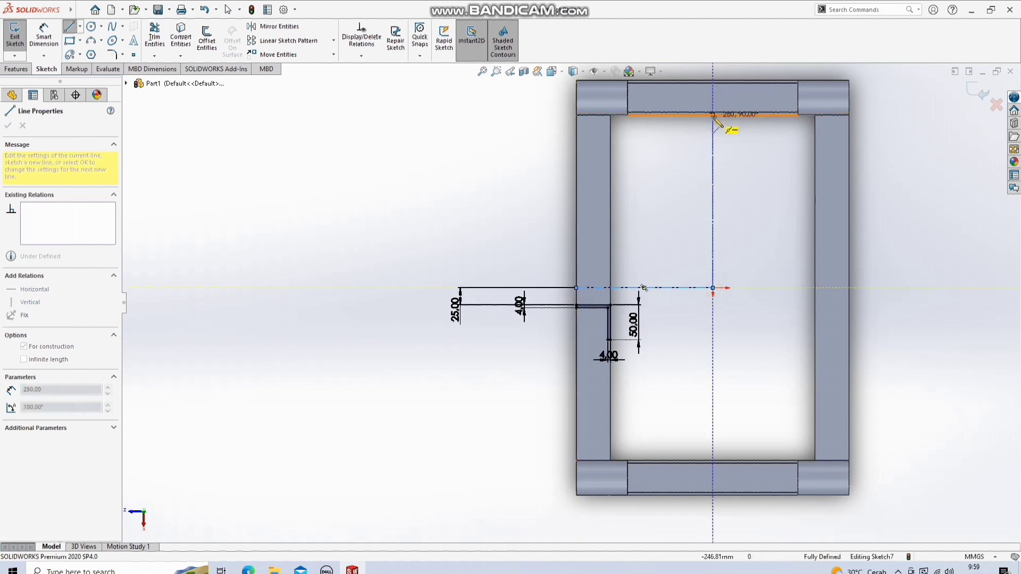
pyautogui.click(713, 114)
pyautogui.press('Escape')
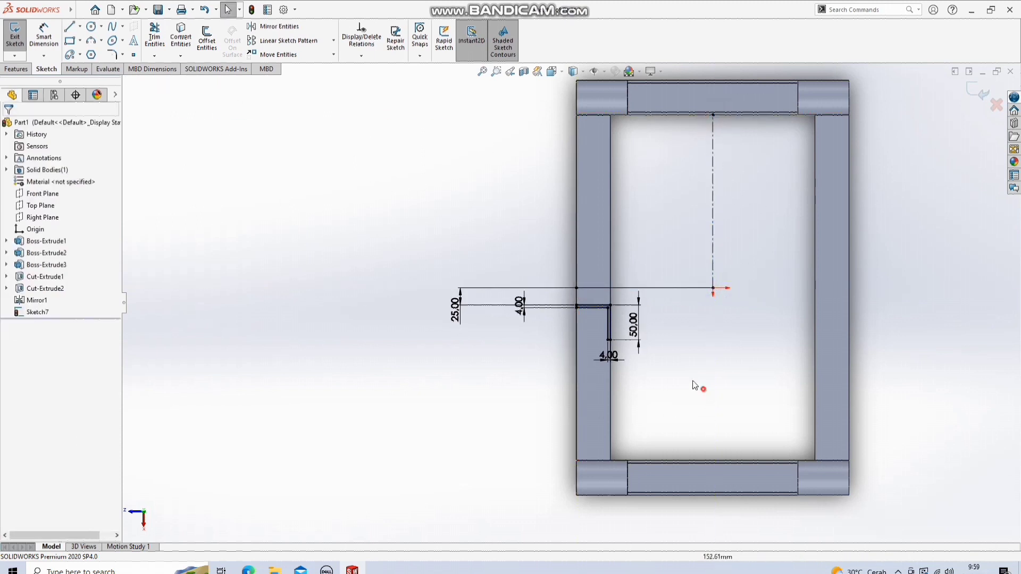
# Step: Mirror the L profile's lines about the crosswise centerline to copy it onto the other half of the rail
pyautogui.moveTo(706, 405); pyautogui.dragTo(541, 289)
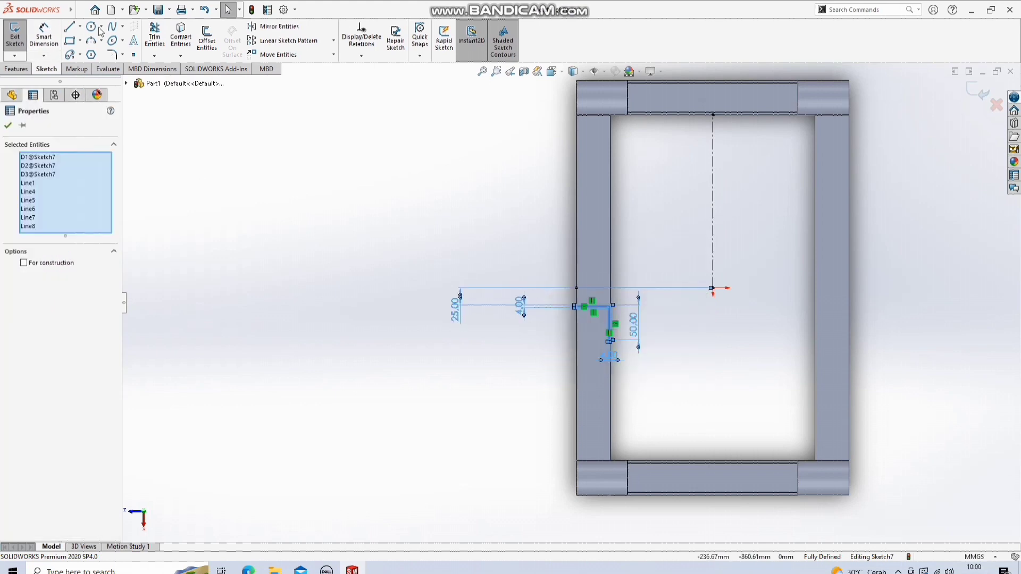
pyautogui.click(255, 28)
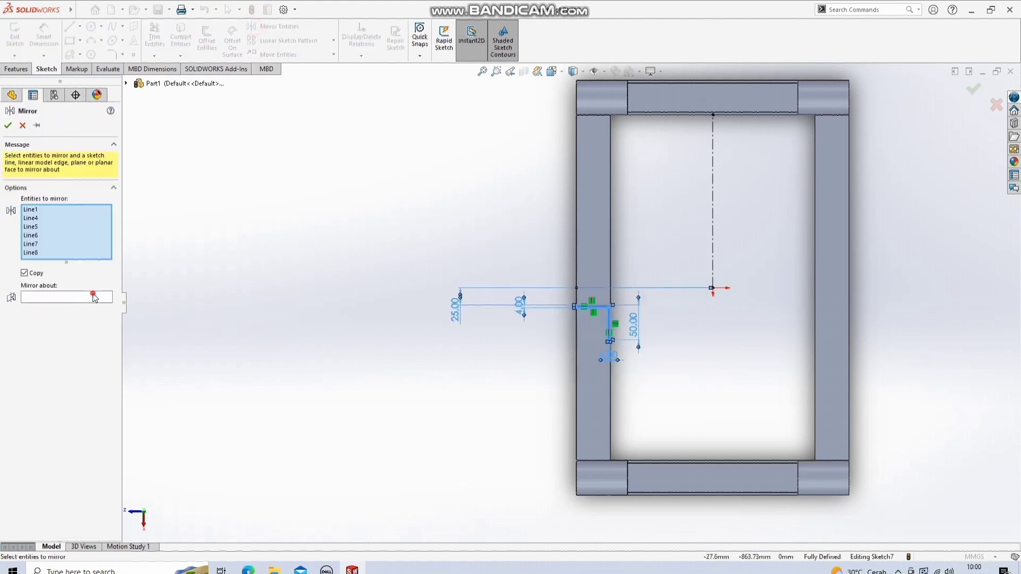
pyautogui.click(93, 296)
pyautogui.click(668, 290)
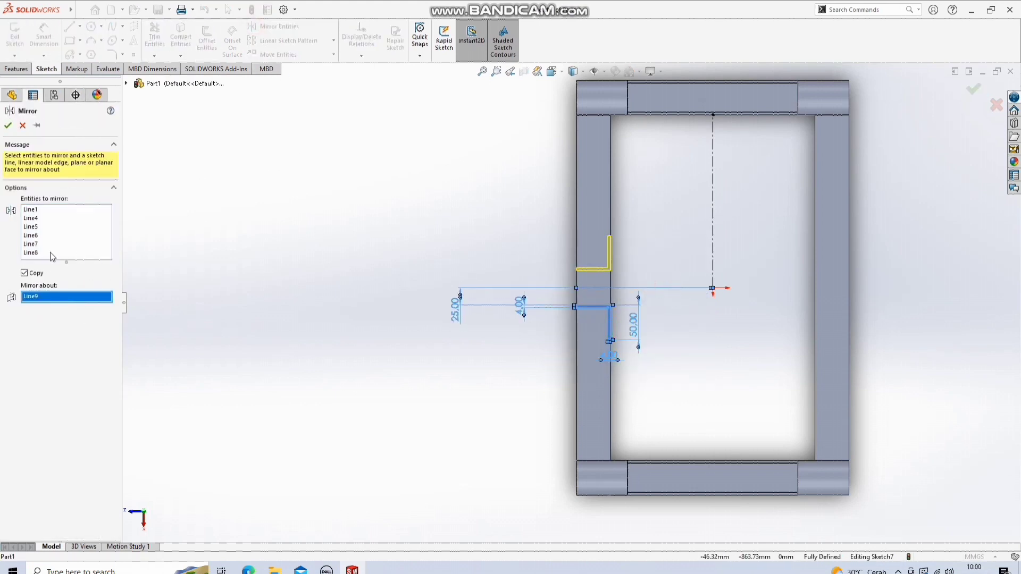
pyautogui.press('Return')
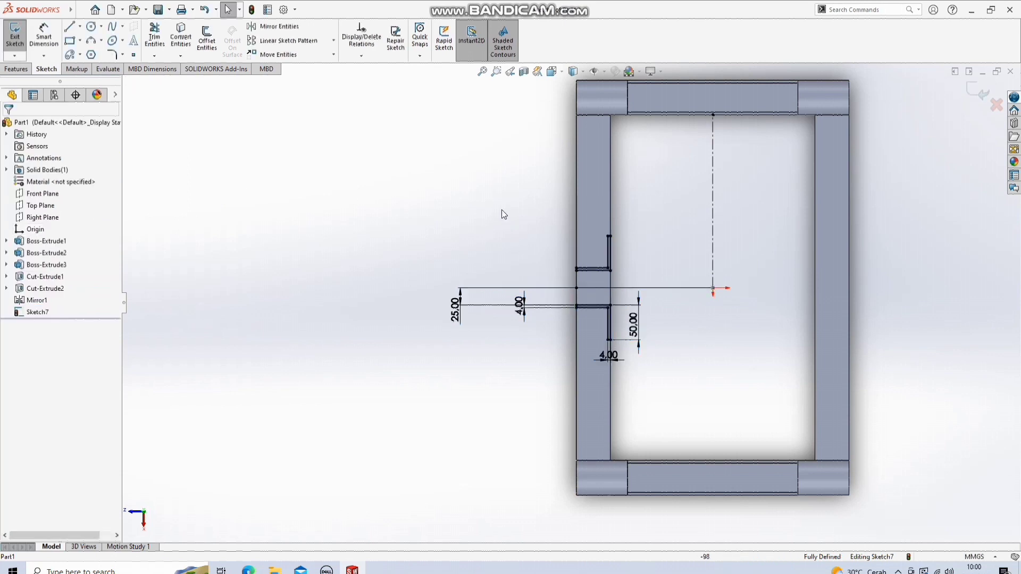
# Step: Mirror both L profiles about the lengthwise centerline to copy them onto the opposite rail
pyautogui.moveTo(502, 214); pyautogui.dragTo(646, 367)
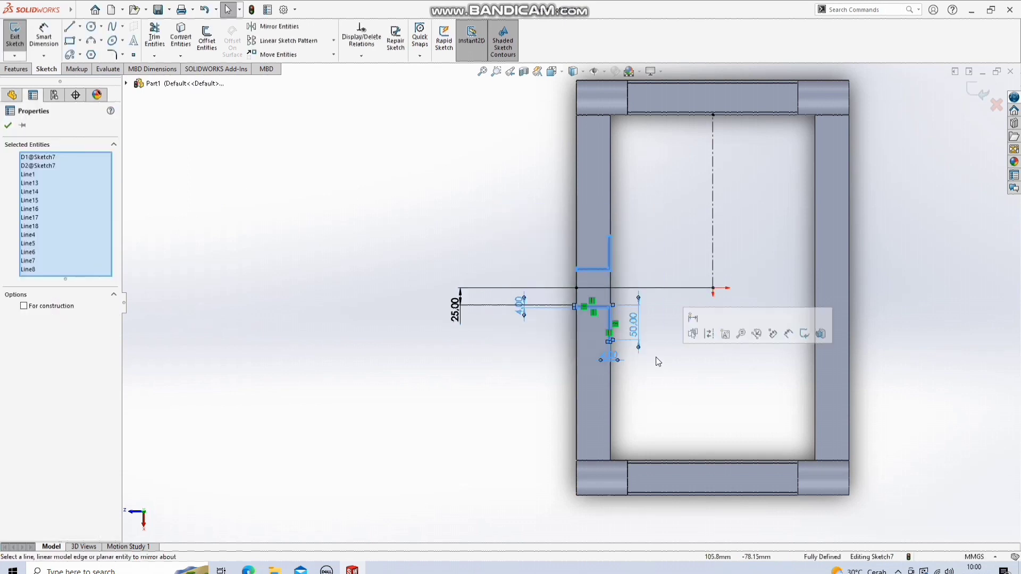
pyautogui.click(263, 56)
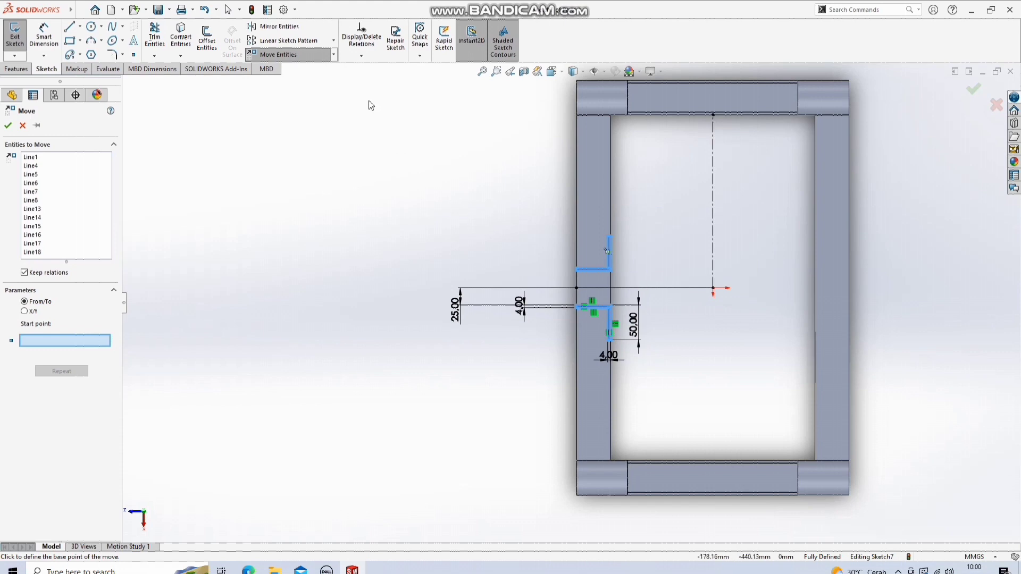
pyautogui.click(277, 26)
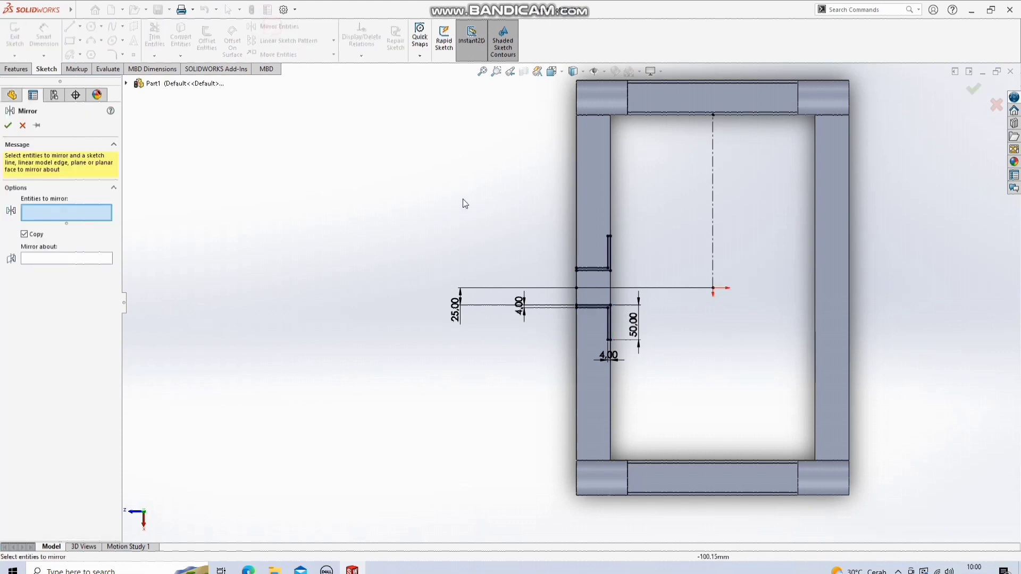
pyautogui.moveTo(473, 178); pyautogui.dragTo(646, 366)
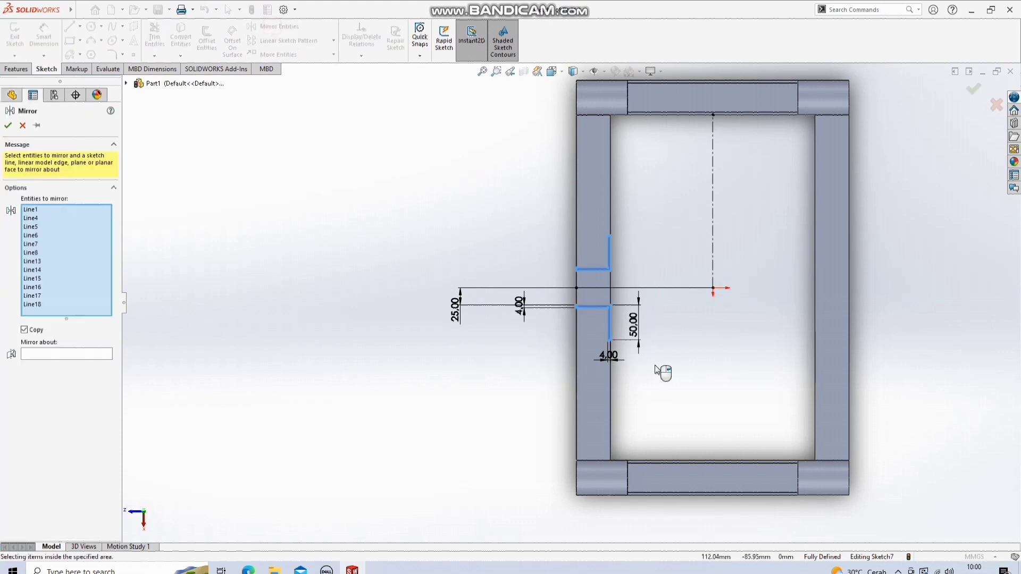
pyautogui.click(715, 220)
pyautogui.click(52, 362)
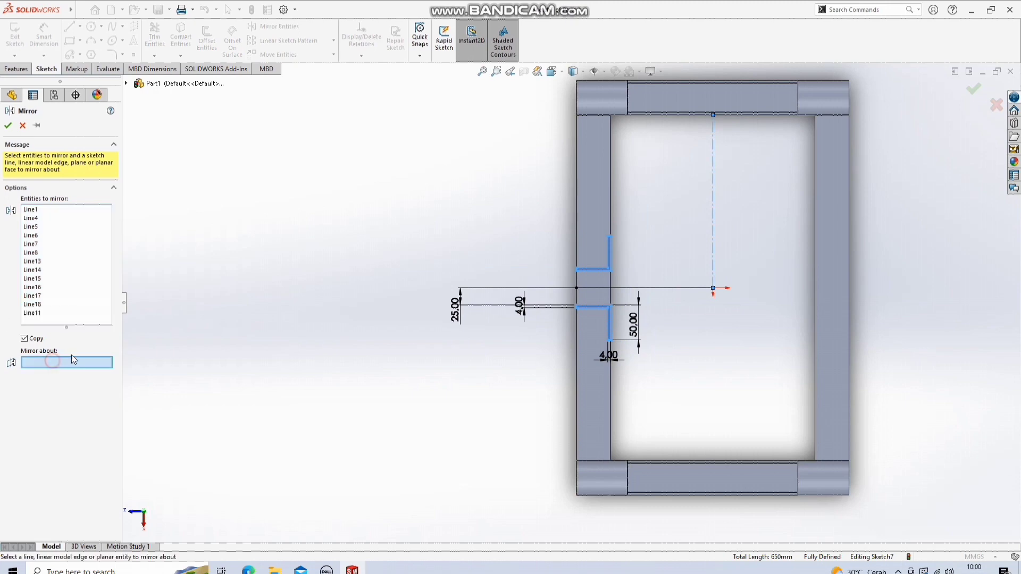
pyautogui.click(713, 180)
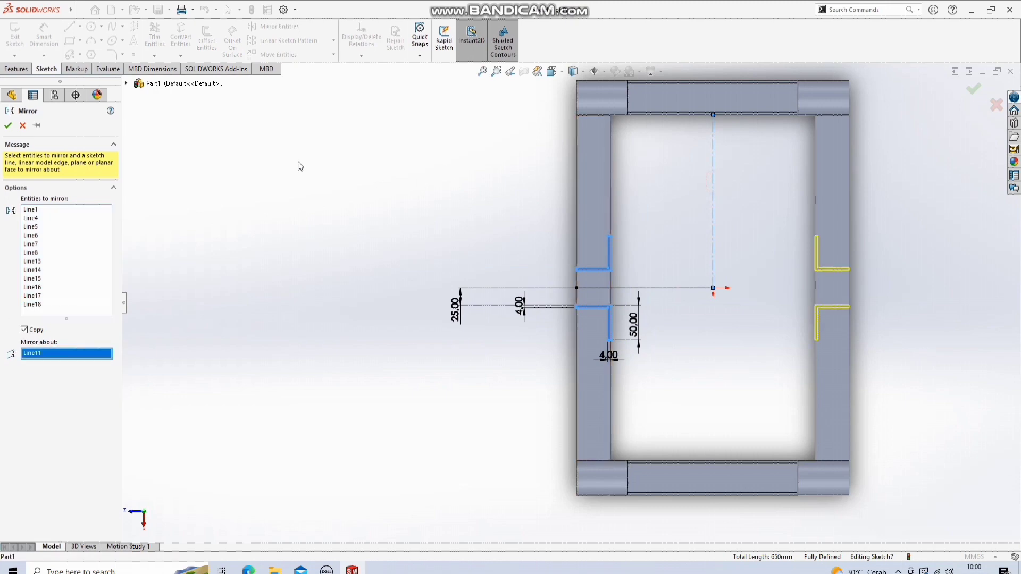
pyautogui.click(9, 126)
# Step: Extrude the four L profiles upward from the rails as a 300 mm blind boss merged with the frame
pyautogui.moveTo(377, 195); pyautogui.dragTo(314, 101, button='middle')
pyautogui.click(16, 68)
pyautogui.click(19, 37)
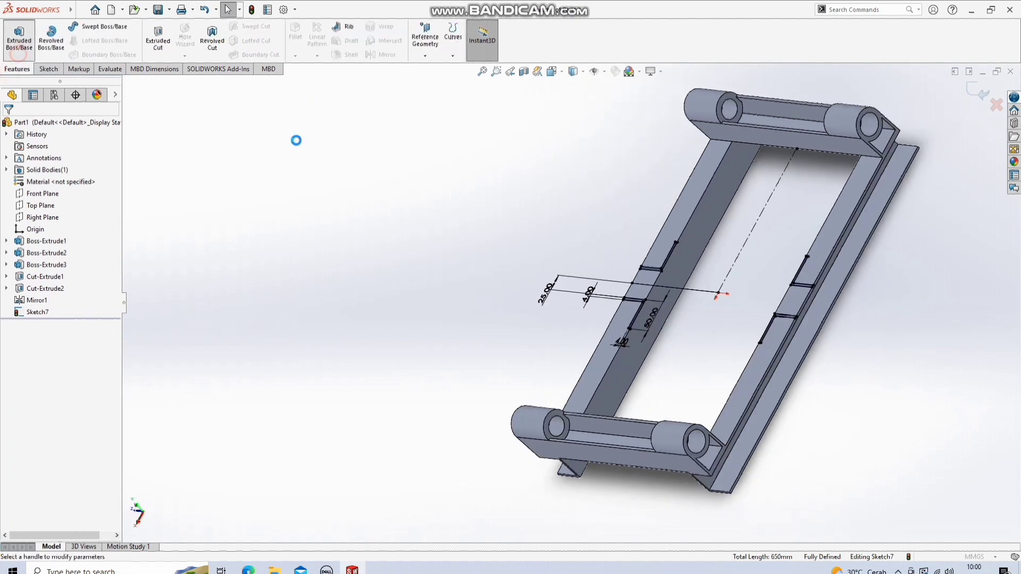
pyautogui.moveTo(474, 199); pyautogui.dragTo(695, 240, button='middle')
pyautogui.moveTo(665, 250); pyautogui.dragTo(648, 144)
pyautogui.moveTo(648, 145); pyautogui.dragTo(229, 228, button='middle')
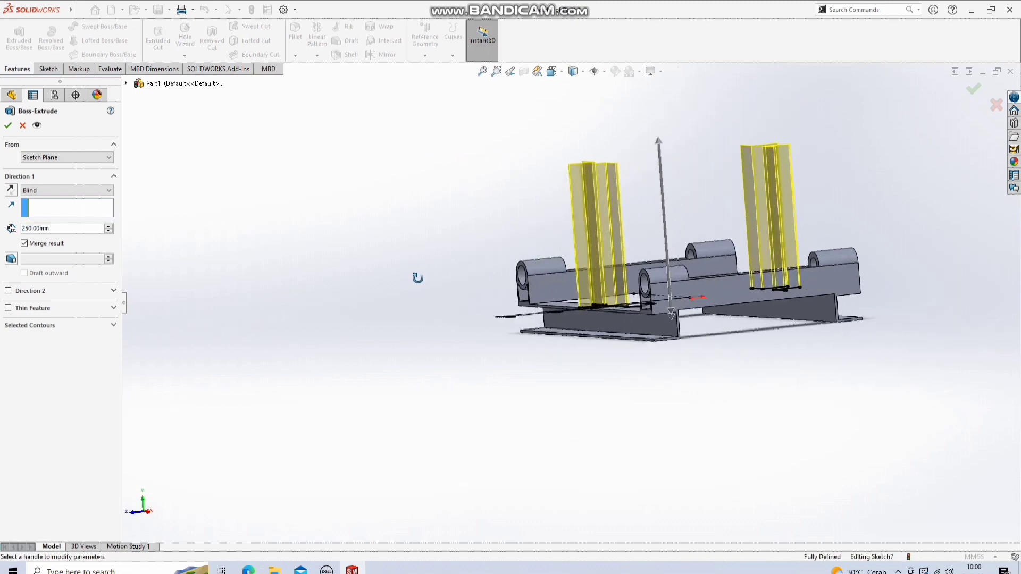
pyautogui.moveTo(418, 278); pyautogui.dragTo(212, 275, button='middle')
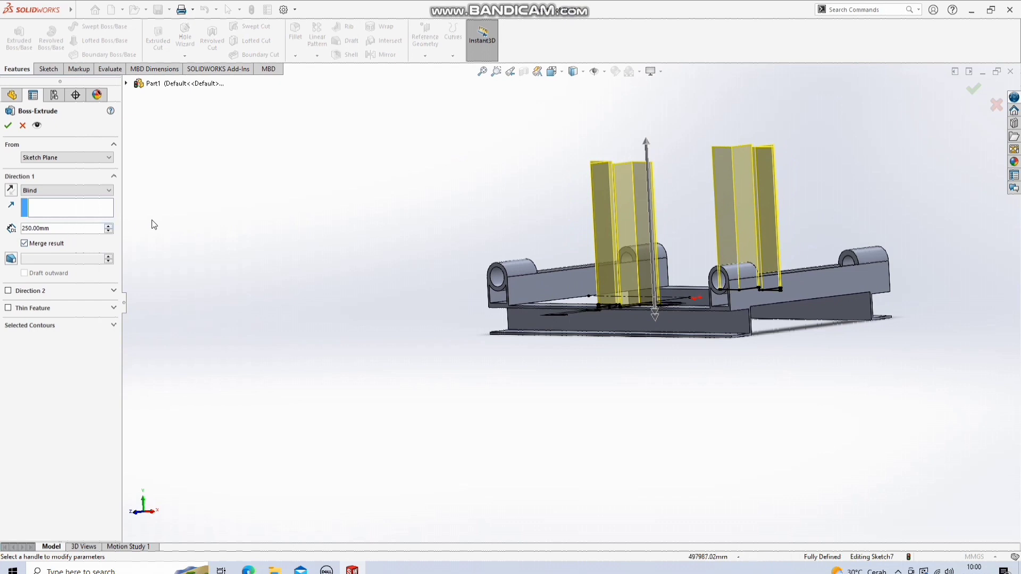
pyautogui.moveTo(151, 219)
pyautogui.mouseDown(button='middle')
pyautogui.moveTo(230, 221)
pyautogui.moveTo(217, 209)
pyautogui.moveTo(161, 225)
pyautogui.moveTo(157, 237)
pyautogui.mouseUp(button='middle')
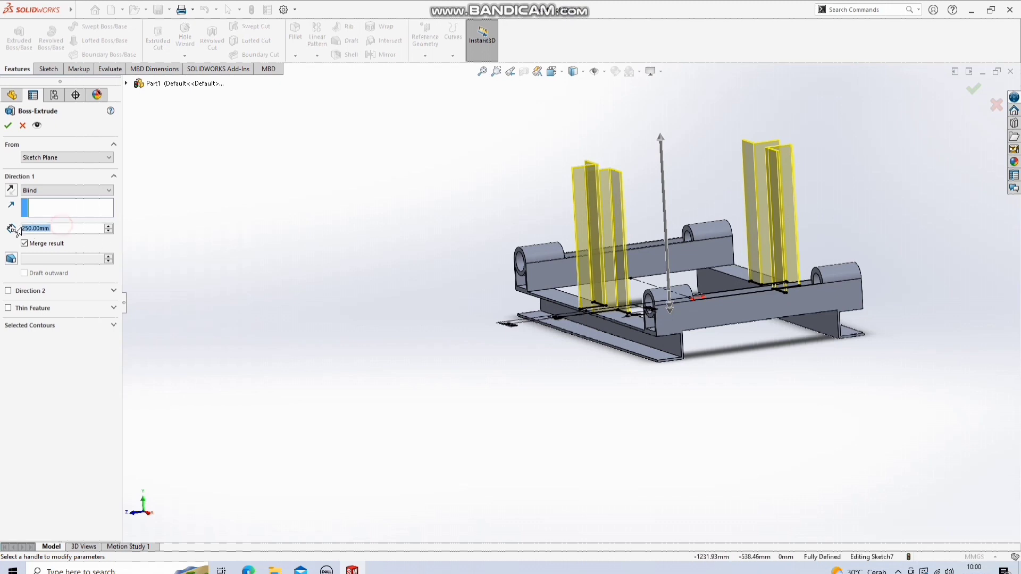
pyautogui.write('800')
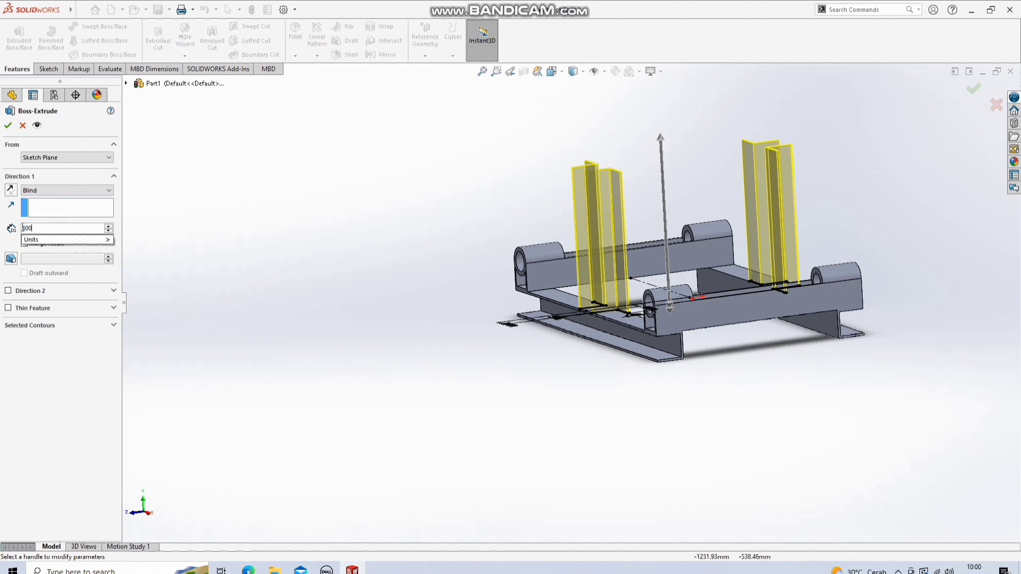
pyautogui.press('Return')
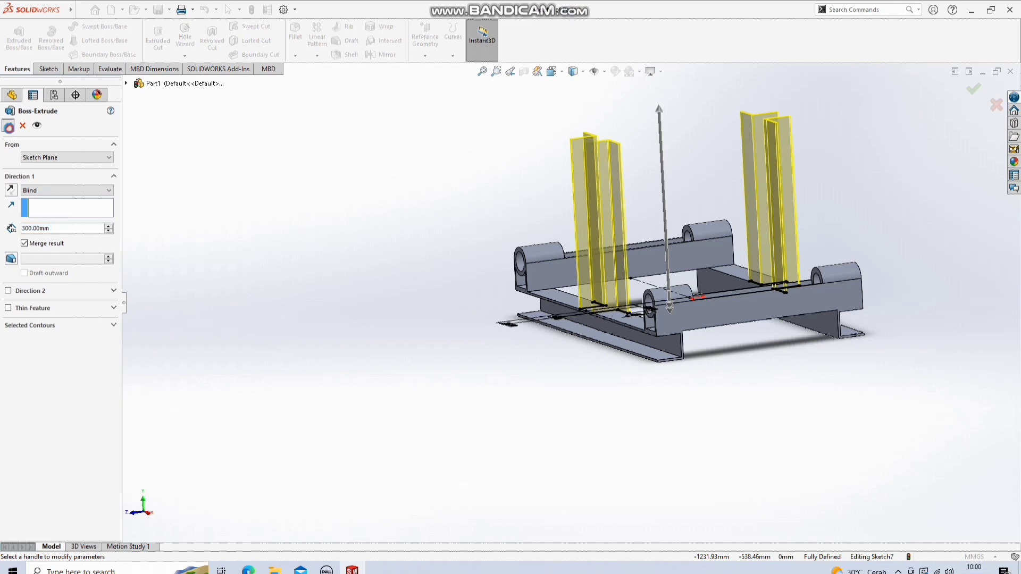
pyautogui.press('Return')
# Step: Start a new sketch on the rail's outer side face at the foot of the upright angles
pyautogui.moveTo(334, 214); pyautogui.dragTo(405, 211, button='middle')
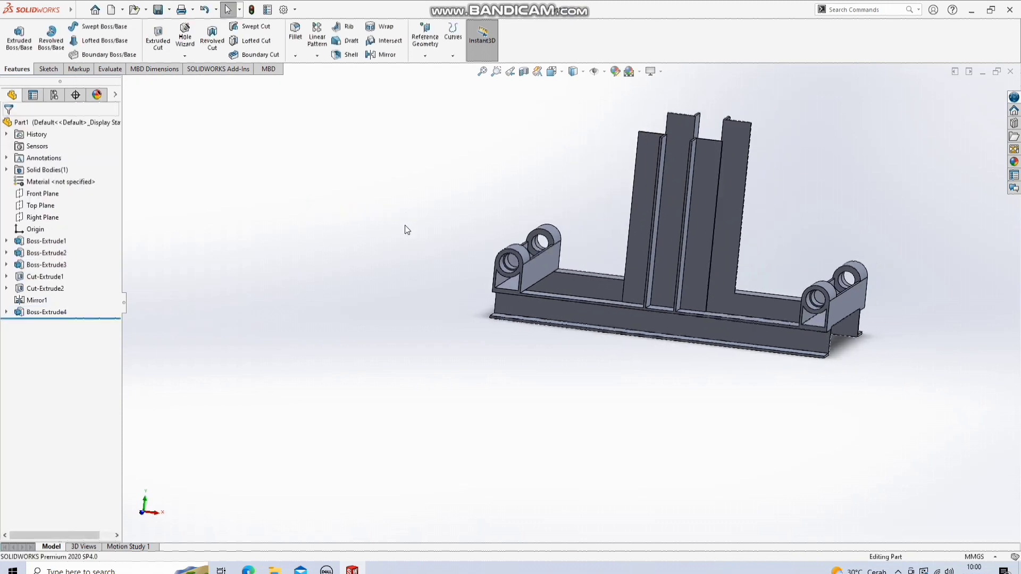
pyautogui.scroll(-5, 686, 301)
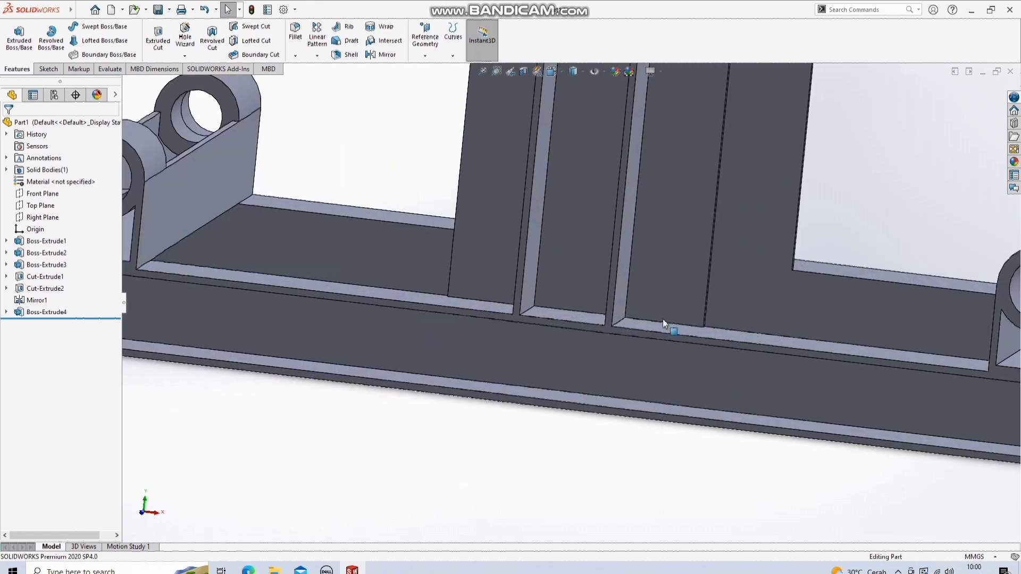
pyautogui.rightClick(609, 333)
pyautogui.click(617, 308)
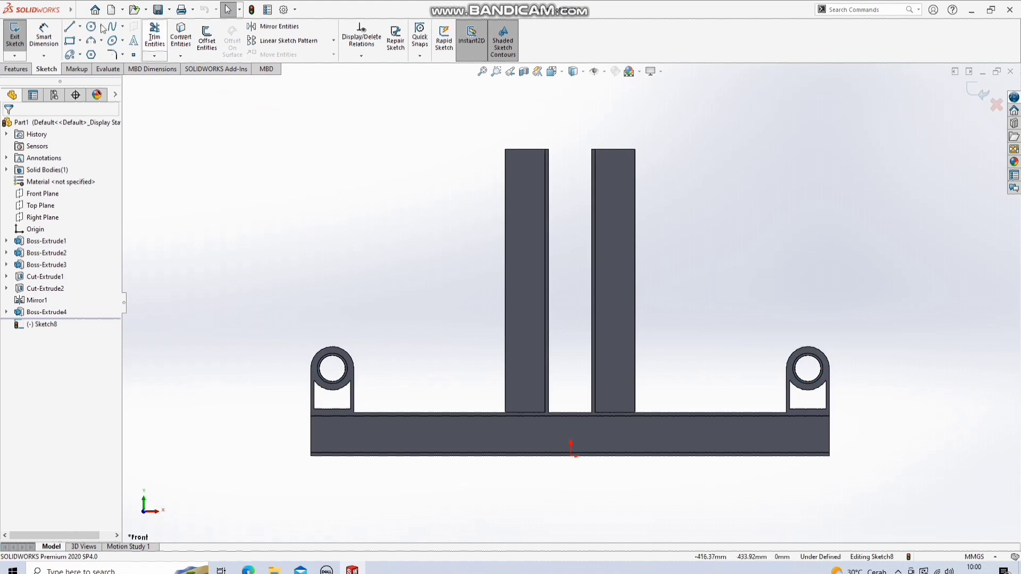
# Step: Draw a closed inverted-U profile bridging the tops of the two uprights, with inner legs about 20.5 mm long and walls about 6 mm thick
pyautogui.click(69, 26)
pyautogui.scroll(-4, 553, 200)
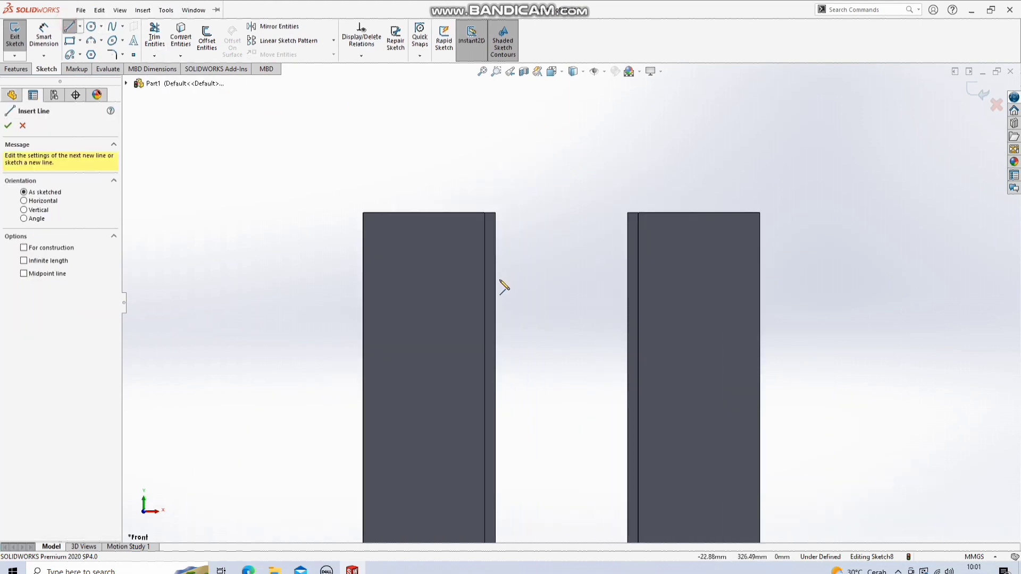
pyautogui.click(495, 284)
pyautogui.click(495, 213)
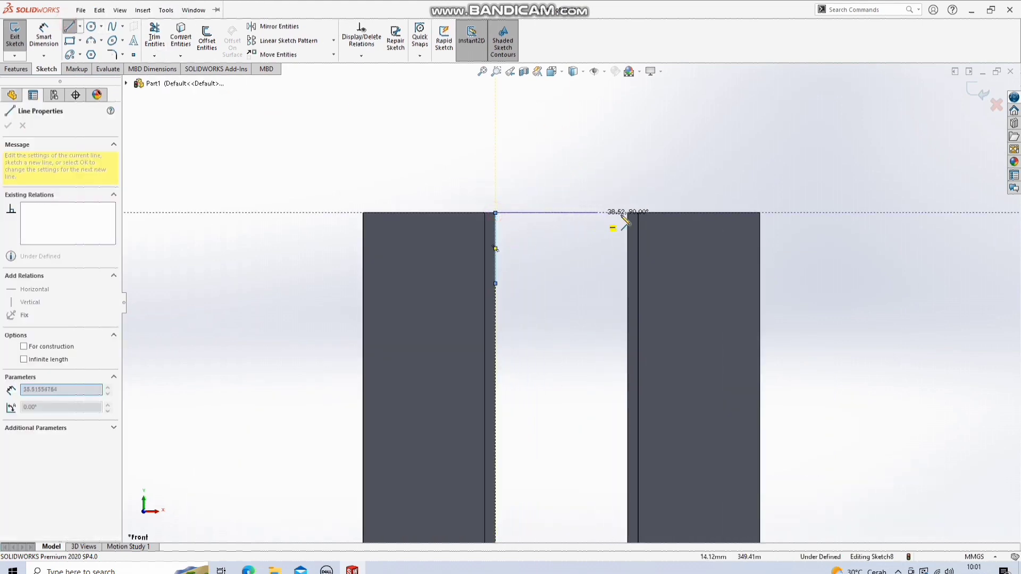
pyautogui.click(628, 213)
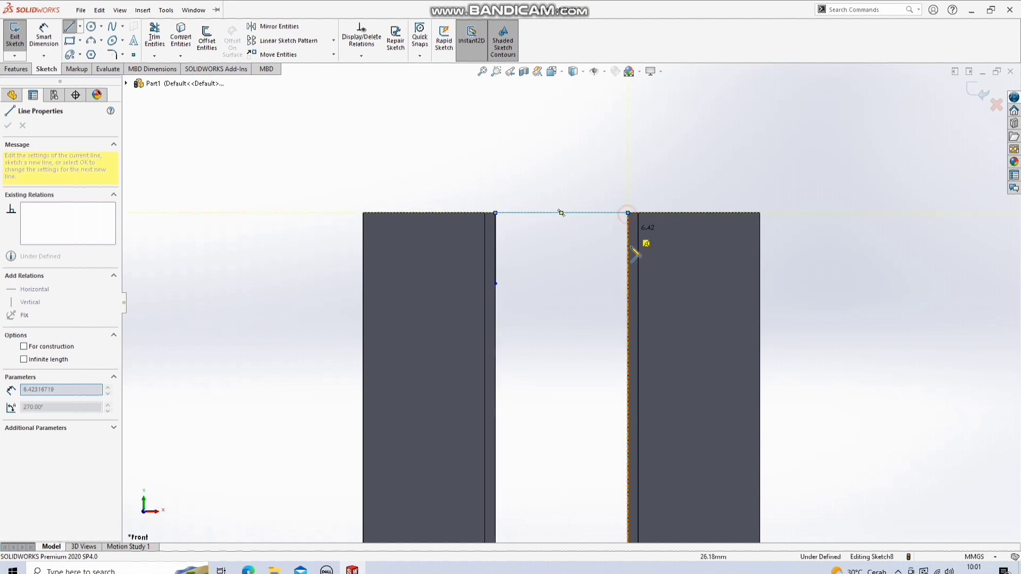
pyautogui.click(628, 283)
pyautogui.click(609, 283)
pyautogui.click(610, 228)
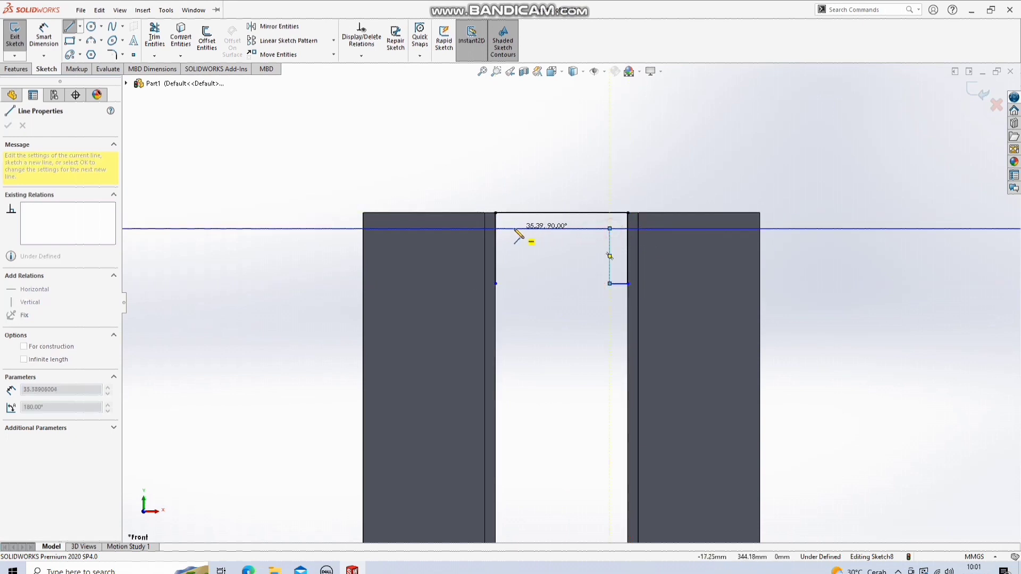
pyautogui.click(511, 230)
pyautogui.click(511, 283)
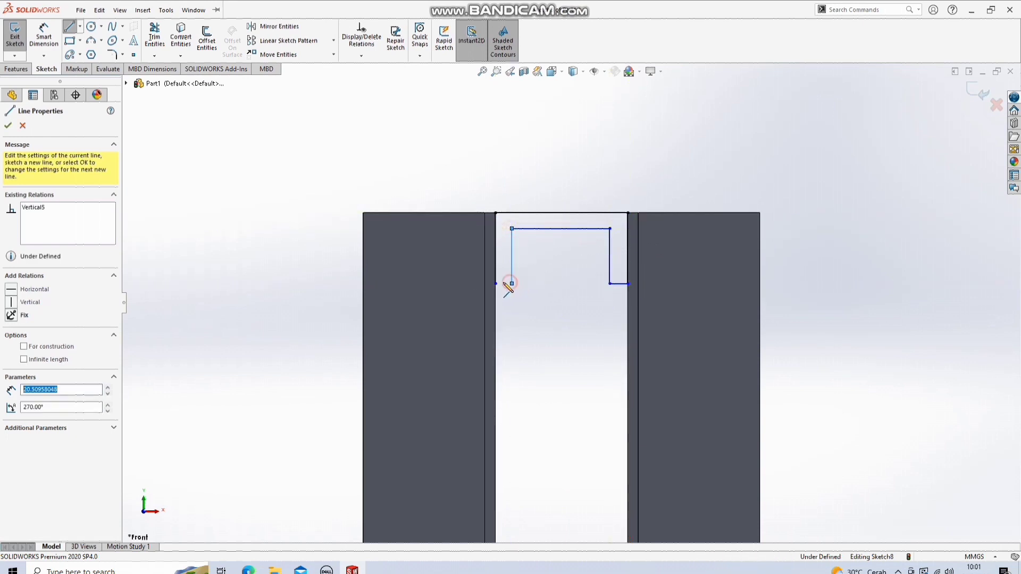
pyautogui.click(496, 284)
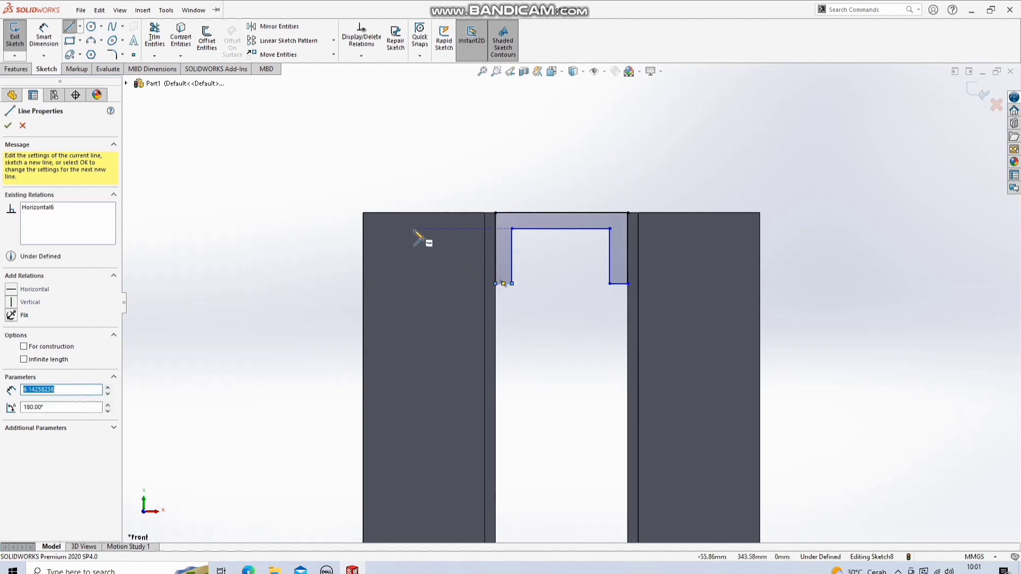
# Step: Dimension the bottom edges of both legs of the inverted-U profile to a width of 4 mm each
pyautogui.click(56, 49)
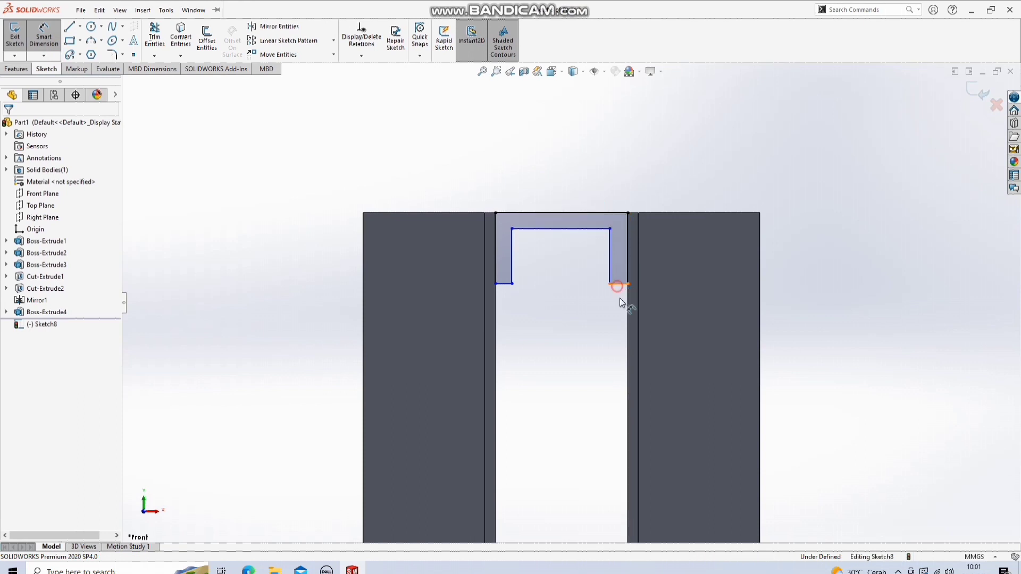
pyautogui.click(610, 346)
pyautogui.write('4')
pyautogui.press('Return')
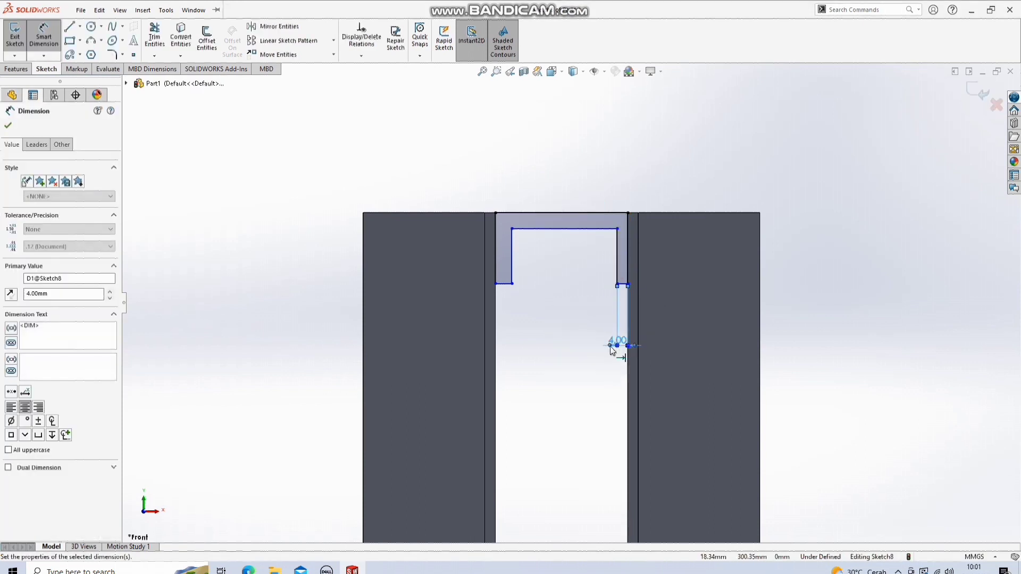
pyautogui.click(501, 286)
pyautogui.click(513, 325)
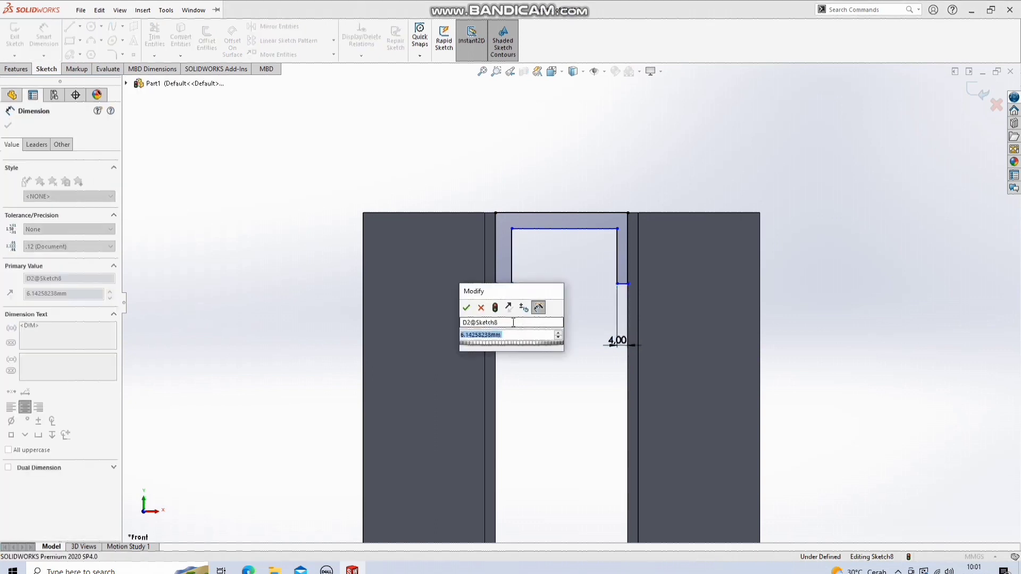
pyautogui.write('4')
pyautogui.press('Return')
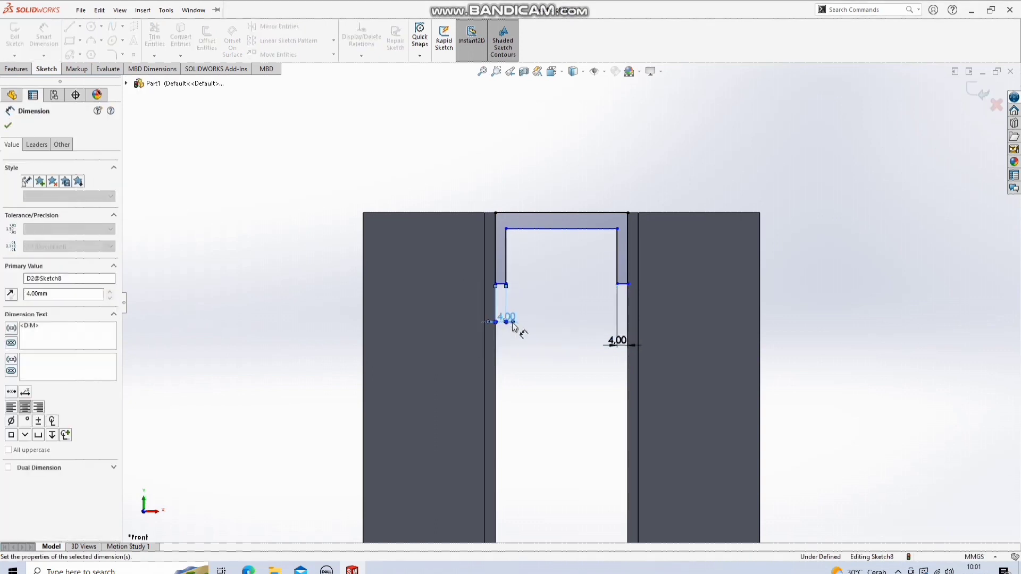
# Step: Dimension the inverted-U profile's top web to a thickness of 4 mm
pyautogui.click(604, 229)
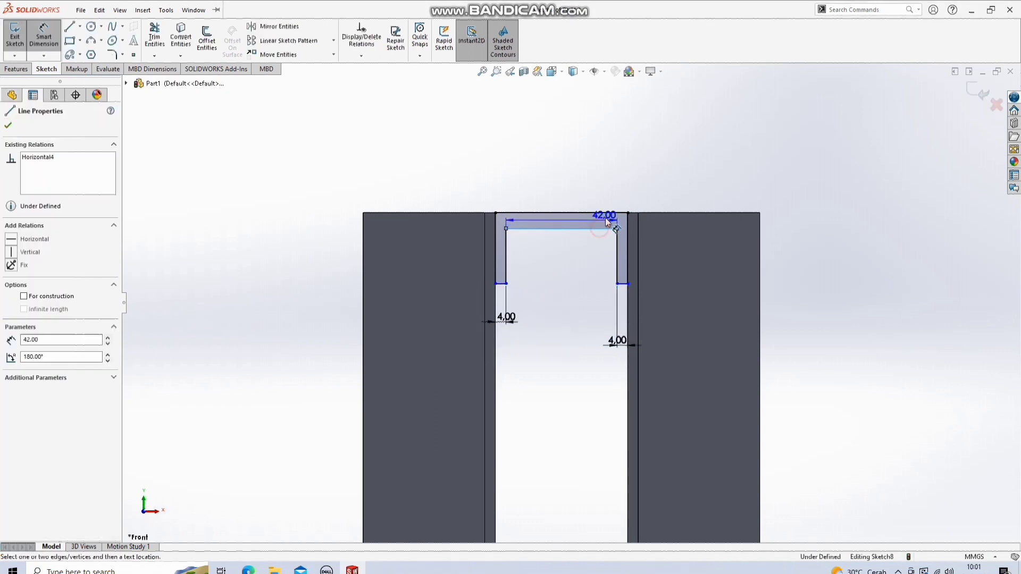
pyautogui.click(689, 234)
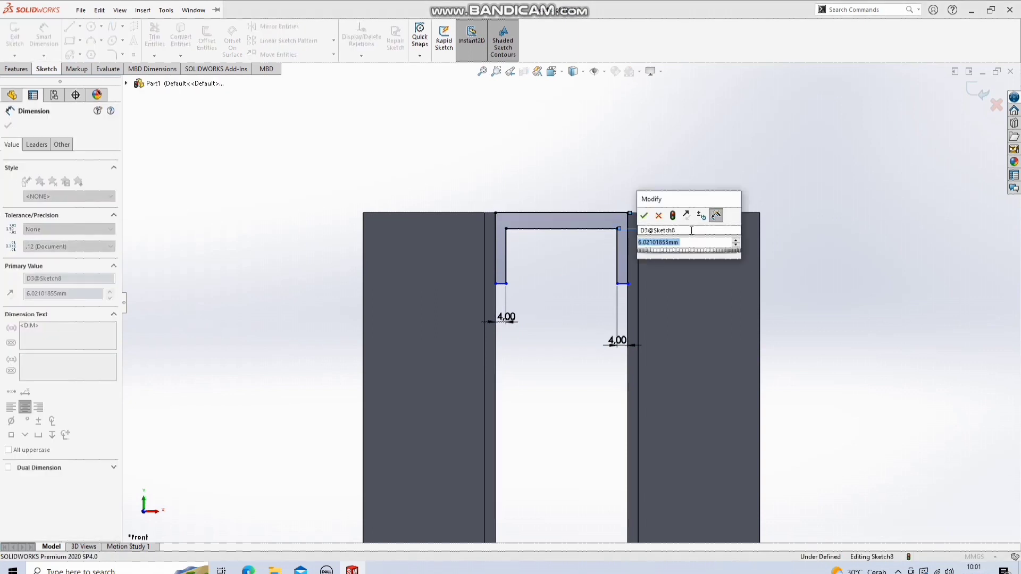
pyautogui.write('4')
pyautogui.press('Return')
# Step: Set the outer height of both legs of the inverted-U profile to 50 mm
pyautogui.click(628, 247)
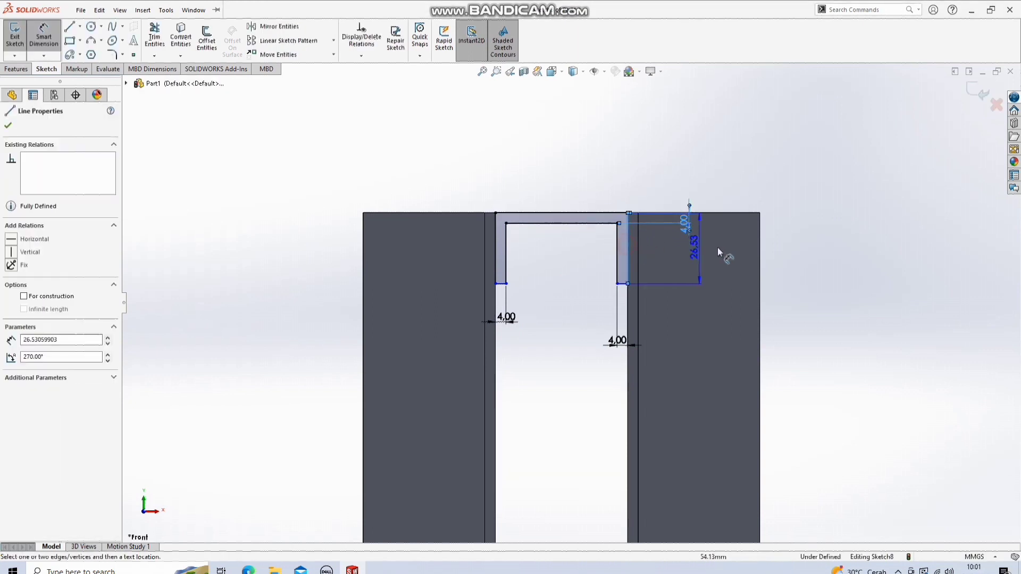
pyautogui.click(717, 249)
pyautogui.write('50')
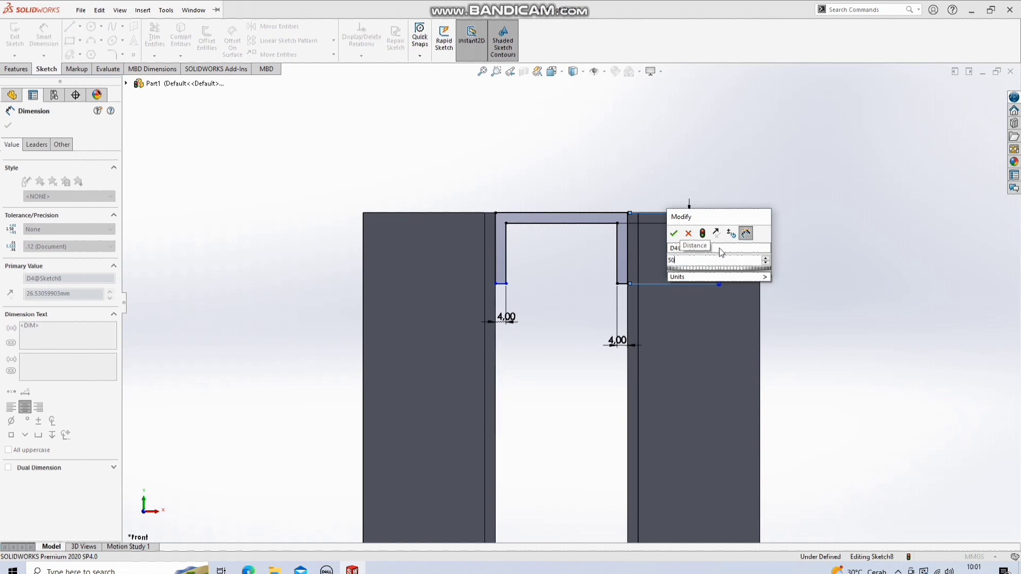
pyautogui.press('Return')
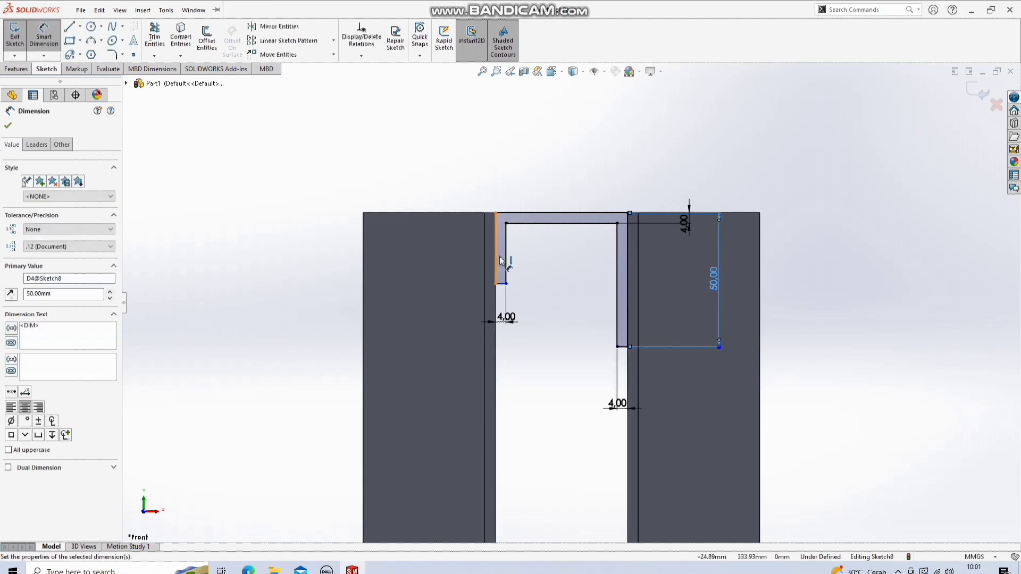
pyautogui.click(496, 261)
pyautogui.click(413, 256)
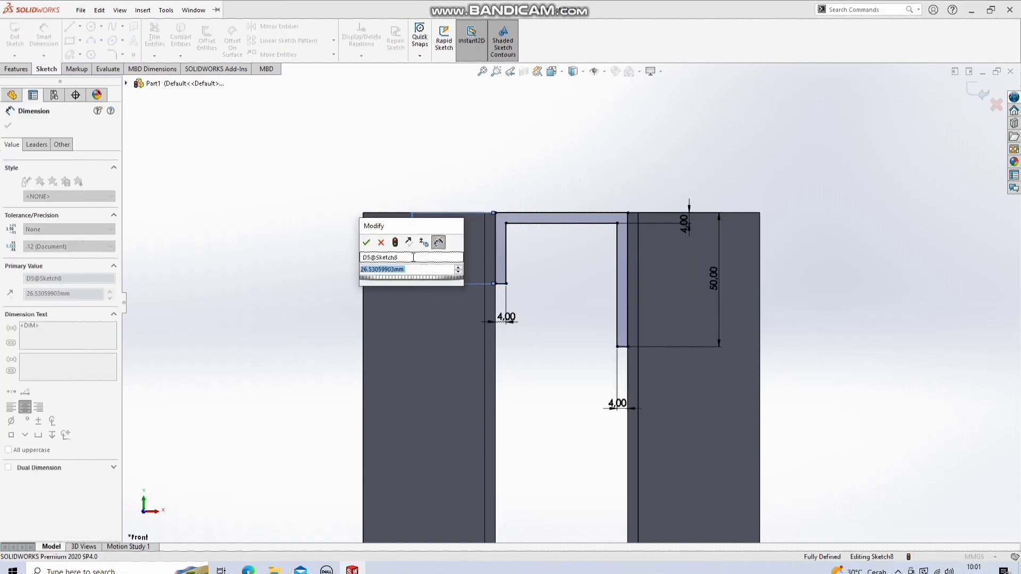
pyautogui.write('50')
pyautogui.press('Return')
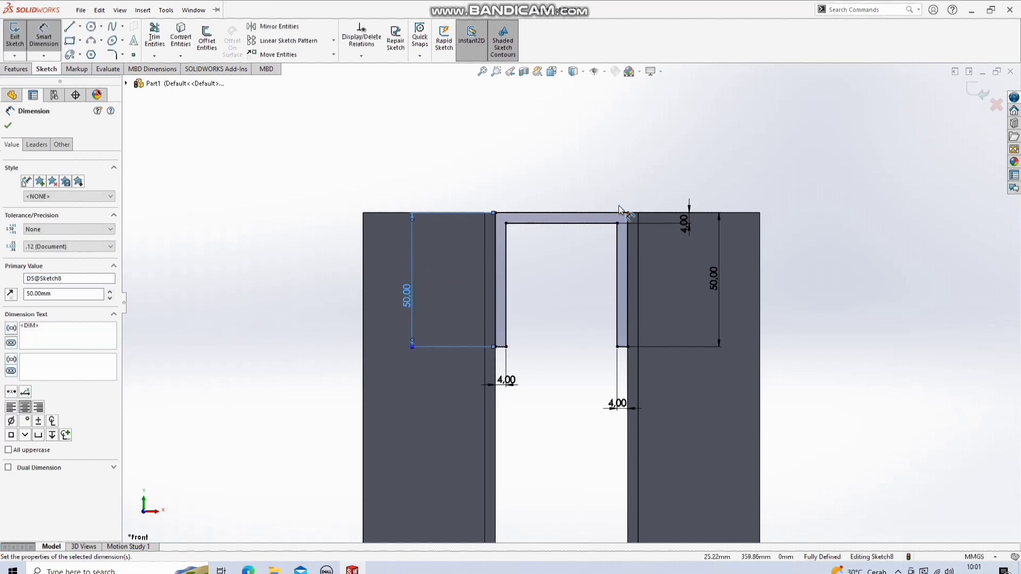
# Step: Extrude the inverted-U profile in the reversed direction, Up To Surface on the opposite rail's outer side face, with merged result
pyautogui.press('f')
pyautogui.moveTo(706, 186); pyautogui.dragTo(656, 206, button='middle')
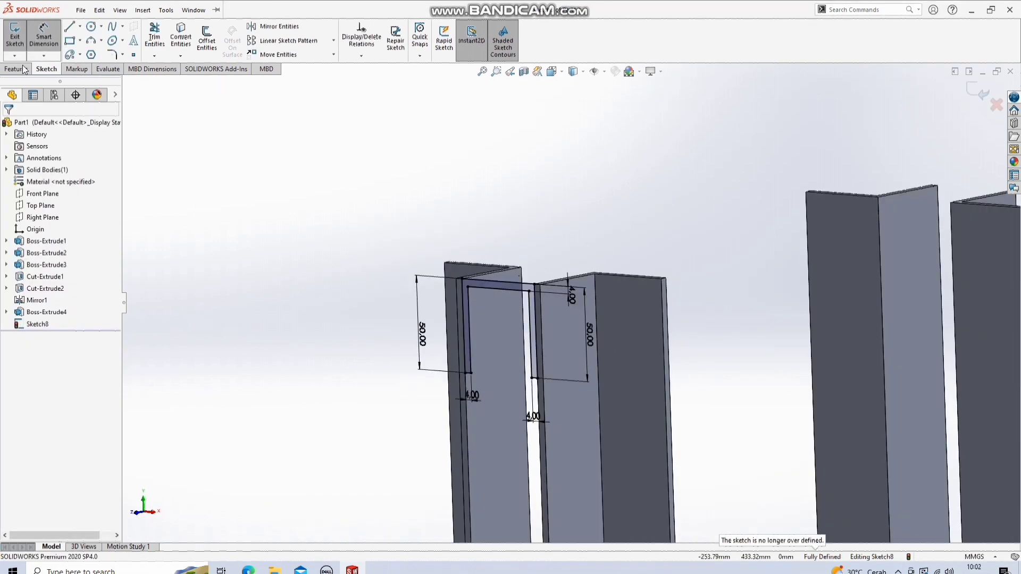
pyautogui.click(19, 68)
pyautogui.click(19, 38)
pyautogui.scroll(5, 675, 168)
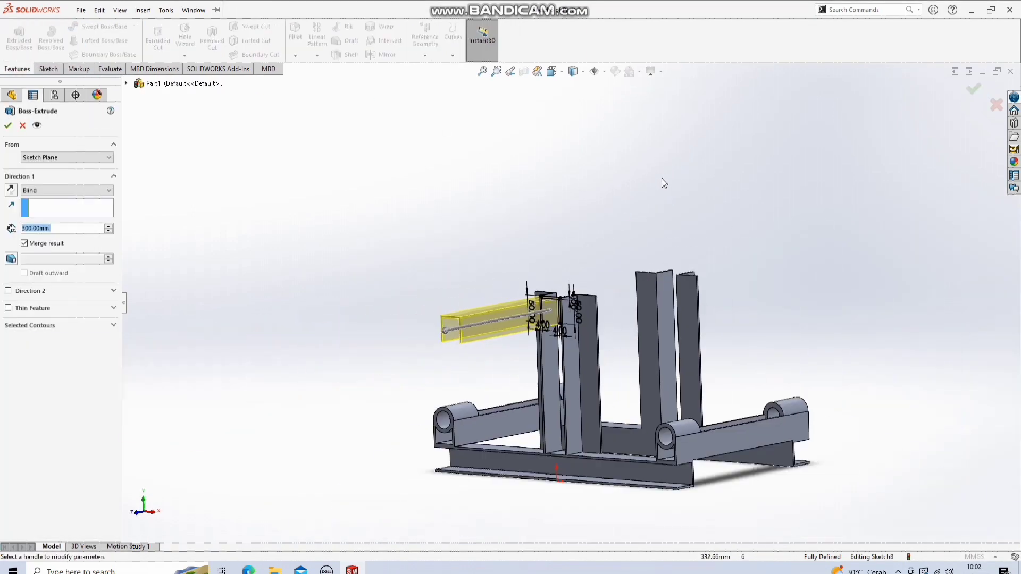
pyautogui.moveTo(685, 177); pyautogui.dragTo(6, 186, button='middle')
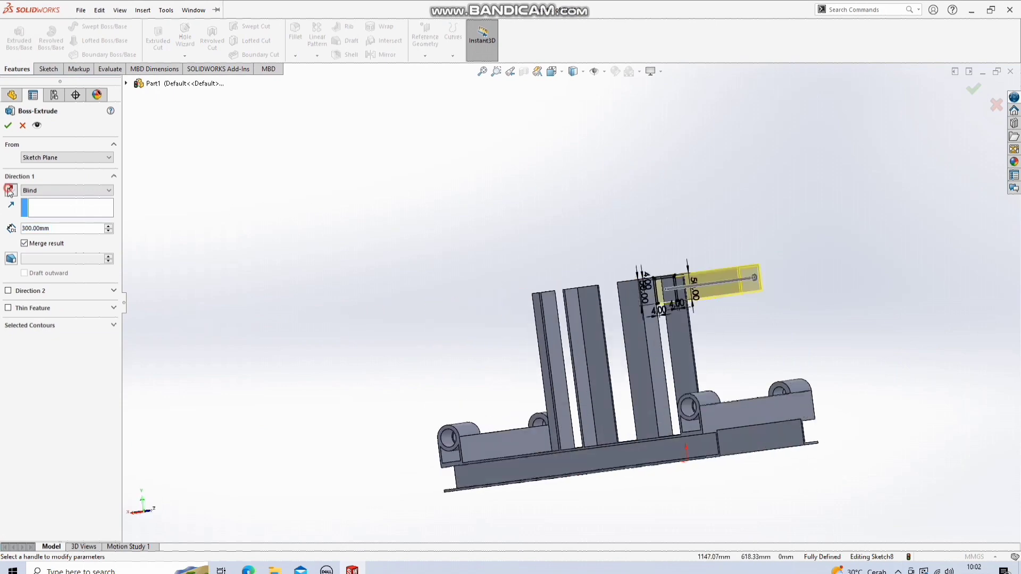
pyautogui.click(9, 190)
pyautogui.click(67, 191)
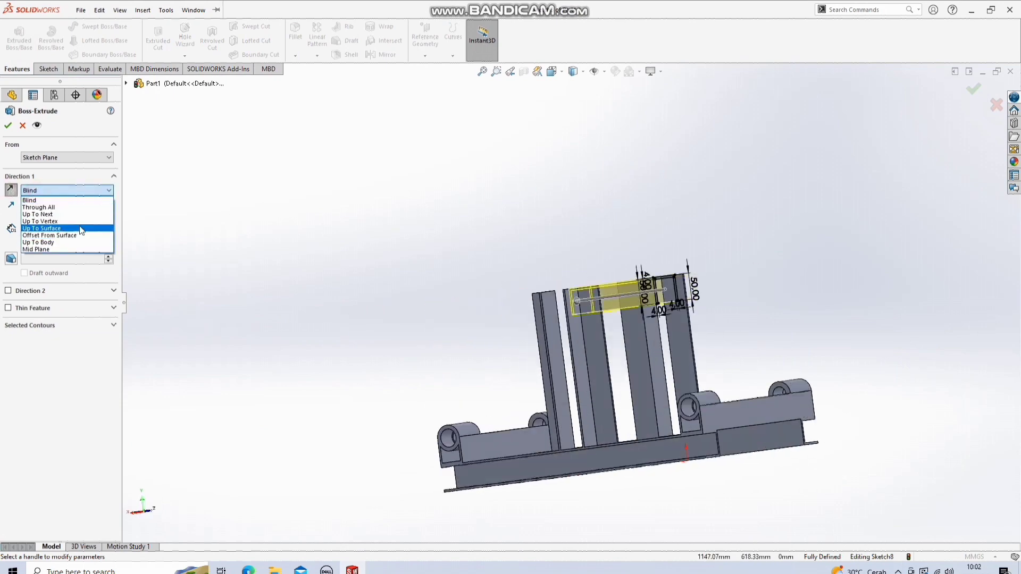
pyautogui.click(81, 229)
pyautogui.scroll(-8, 710, 285)
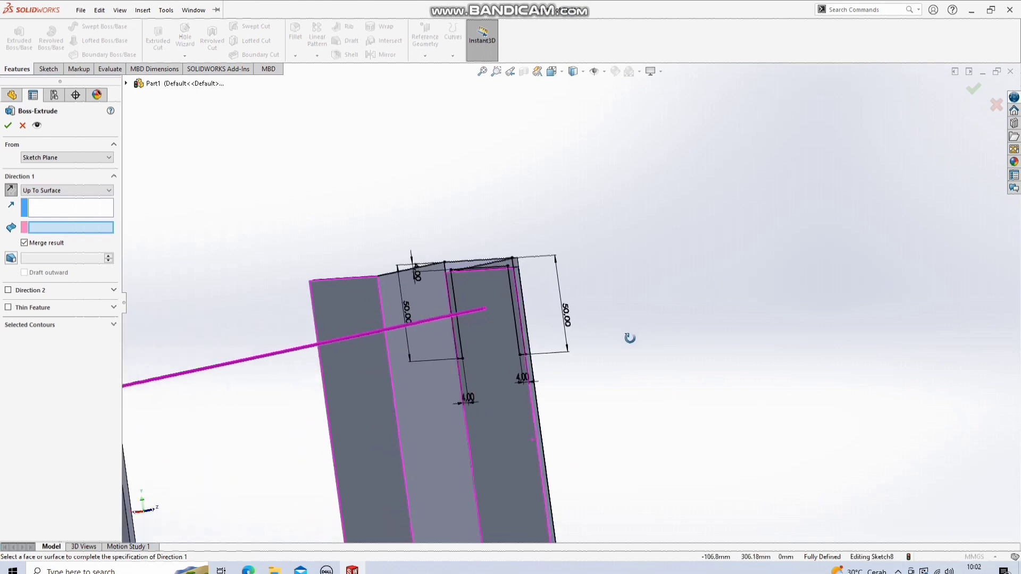
pyautogui.moveTo(630, 338)
pyautogui.mouseDown(button='middle')
pyautogui.moveTo(560, 350)
pyautogui.moveTo(659, 326)
pyautogui.mouseUp(button='middle')
pyautogui.scroll(6, 659, 326)
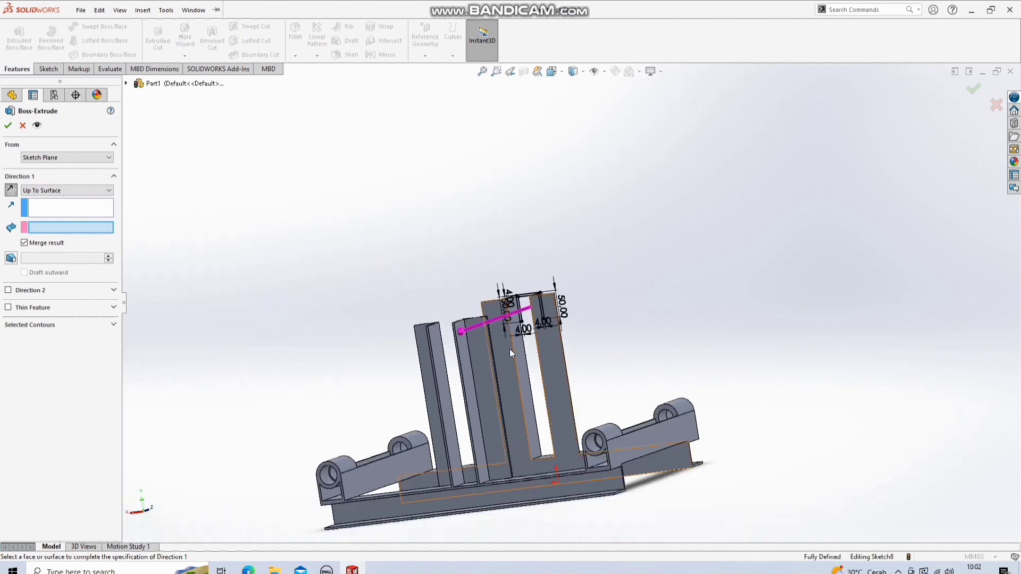
pyautogui.scroll(-5, 439, 343)
pyautogui.click(486, 304)
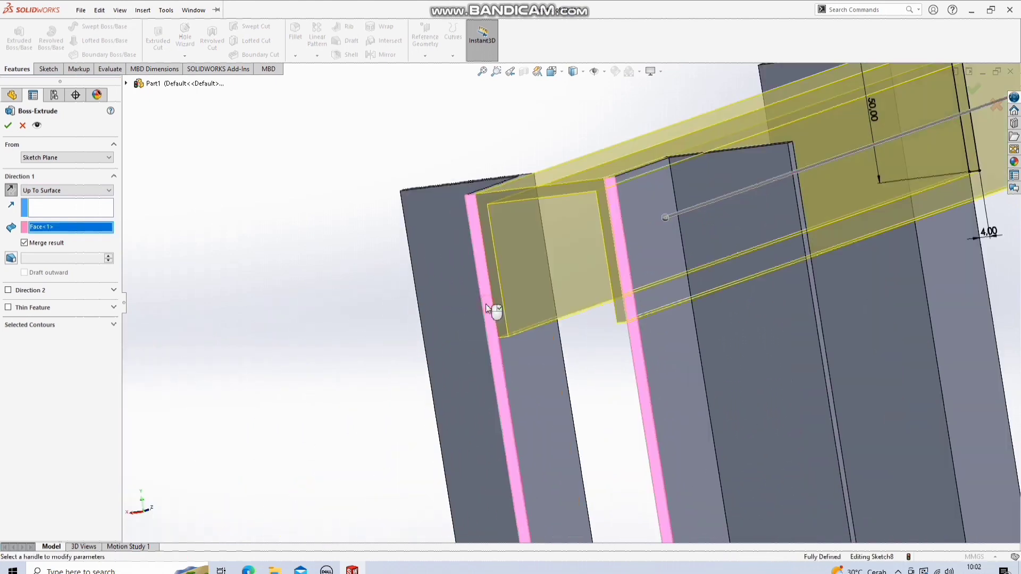
pyautogui.scroll(8, 486, 304)
pyautogui.click(9, 125)
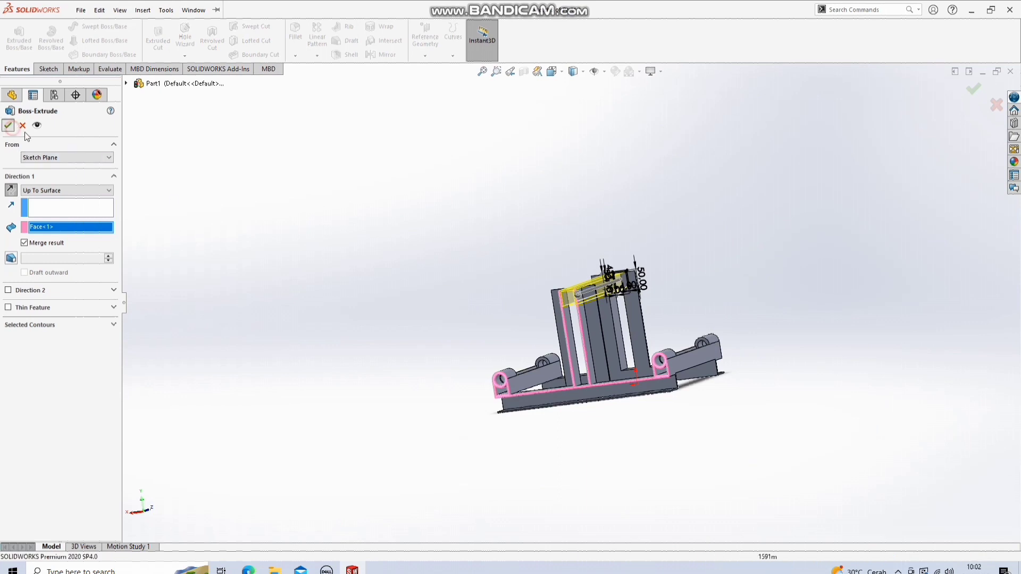
# Step: Start a new sketch on the top face of the bridging member and view it straight from above
pyautogui.scroll(5, 330, 194)
pyautogui.moveTo(327, 196); pyautogui.dragTo(598, 293, button='middle')
pyautogui.scroll(-6, 601, 301)
pyautogui.moveTo(608, 258); pyautogui.dragTo(582, 255, button='middle')
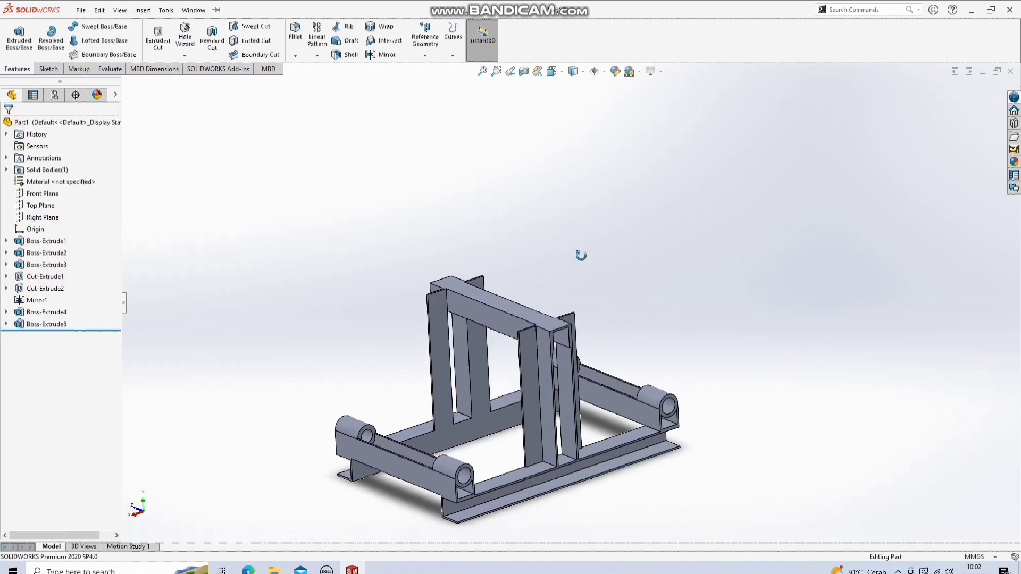
pyautogui.scroll(-2, 561, 270)
pyautogui.scroll(3, 544, 279)
pyautogui.moveTo(450, 282); pyautogui.dragTo(521, 358, button='middle')
pyautogui.scroll(-4, 507, 308)
pyautogui.click(524, 354)
pyautogui.rightClick(524, 353)
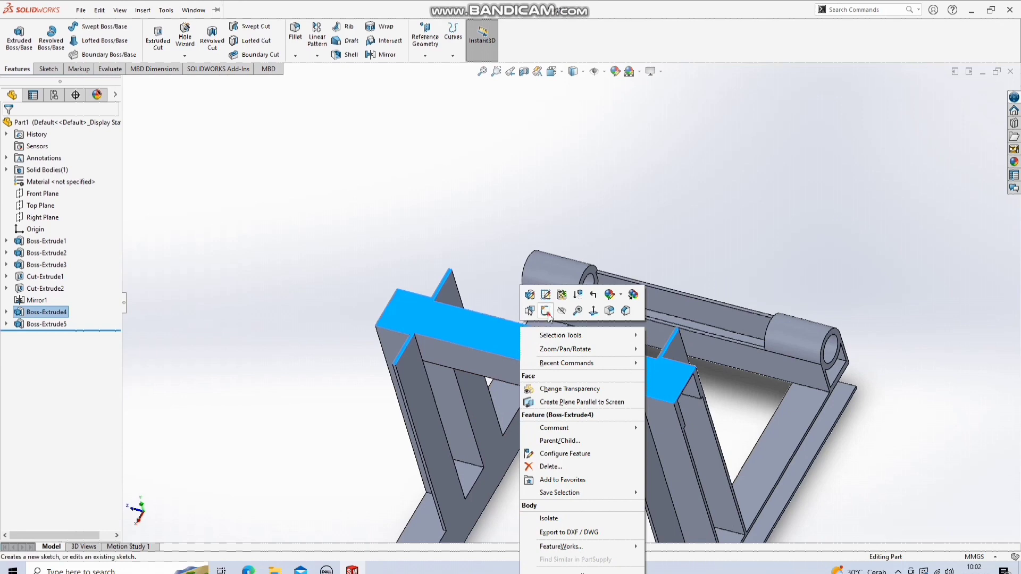
pyautogui.click(545, 311)
pyautogui.press('space')
pyautogui.click(429, 358)
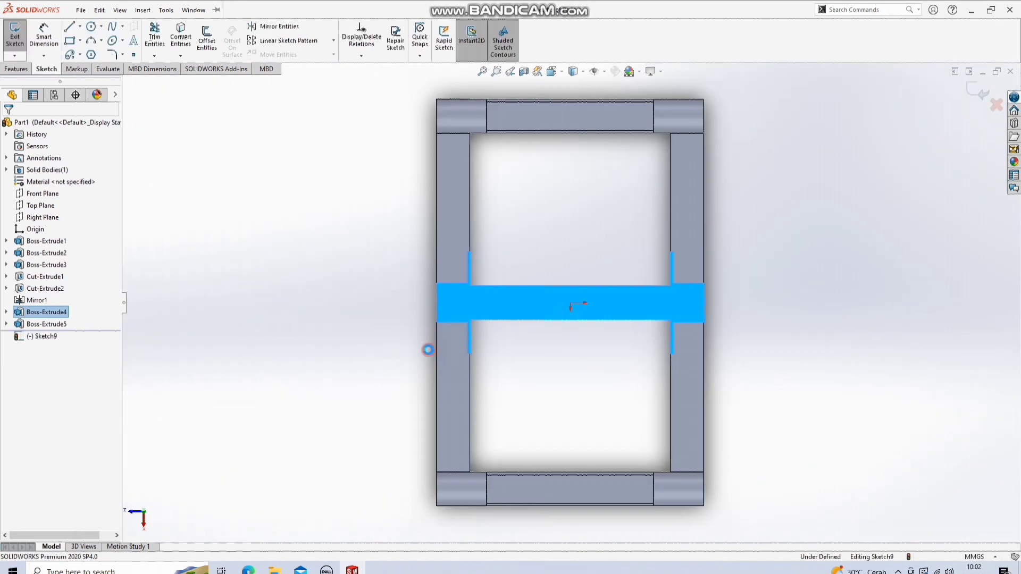
pyautogui.click(343, 340)
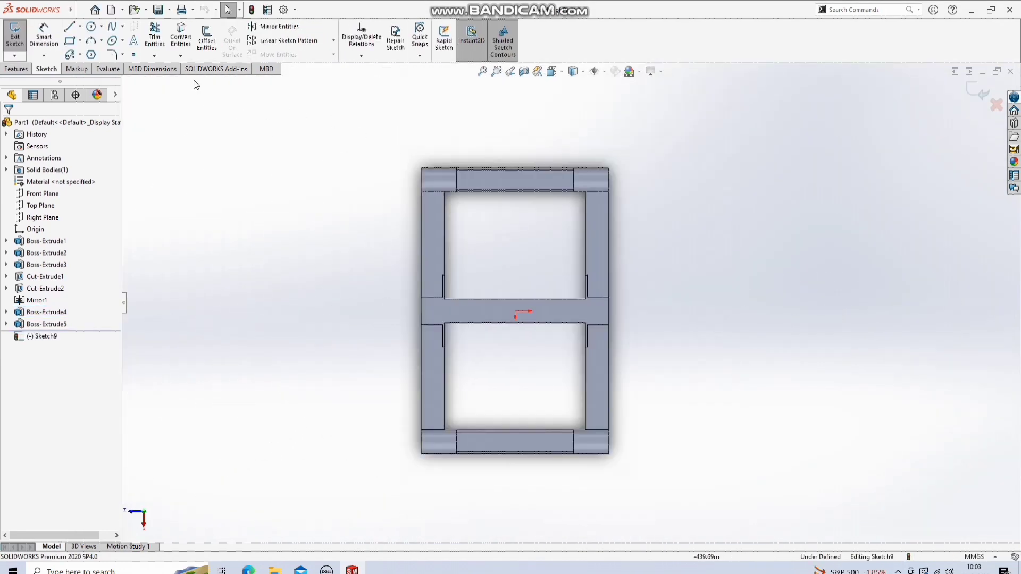
# Step: Sketch a six-sided inscribed-circle polygon centred on the origin, with a circle diameter of about 48.3 mm
pyautogui.click(92, 55)
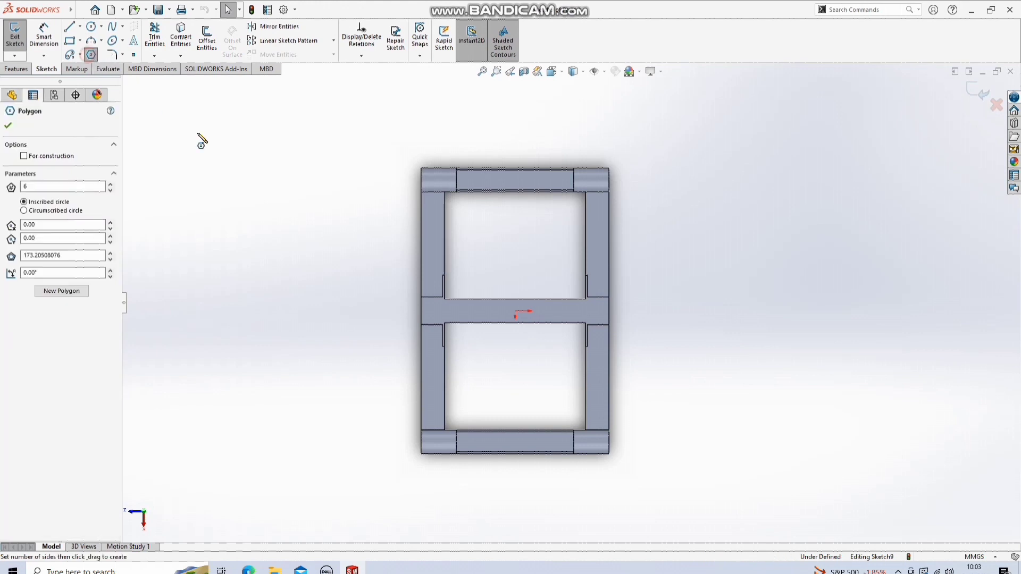
pyautogui.scroll(-4, 576, 334)
pyautogui.click(448, 289)
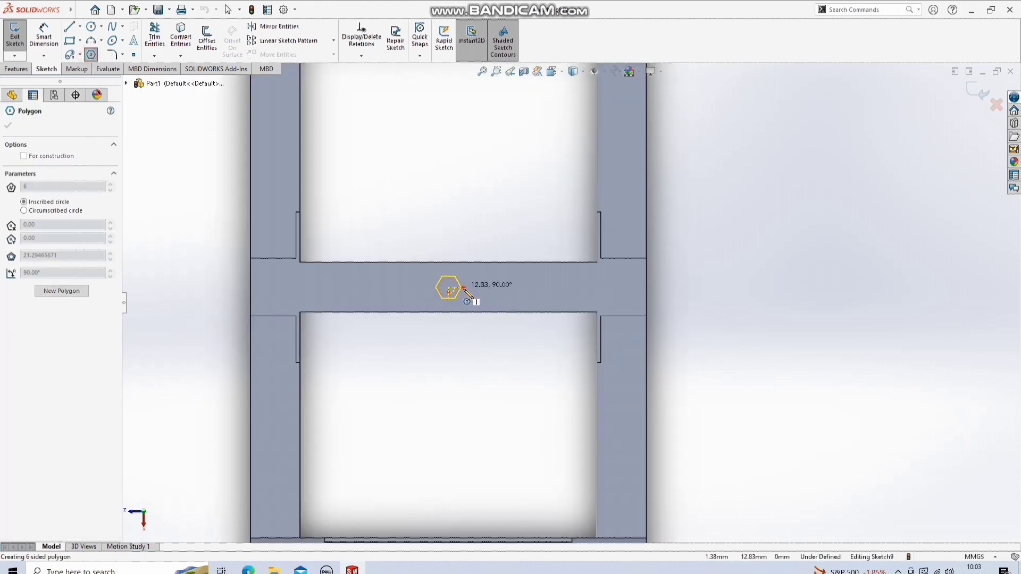
pyautogui.click(477, 287)
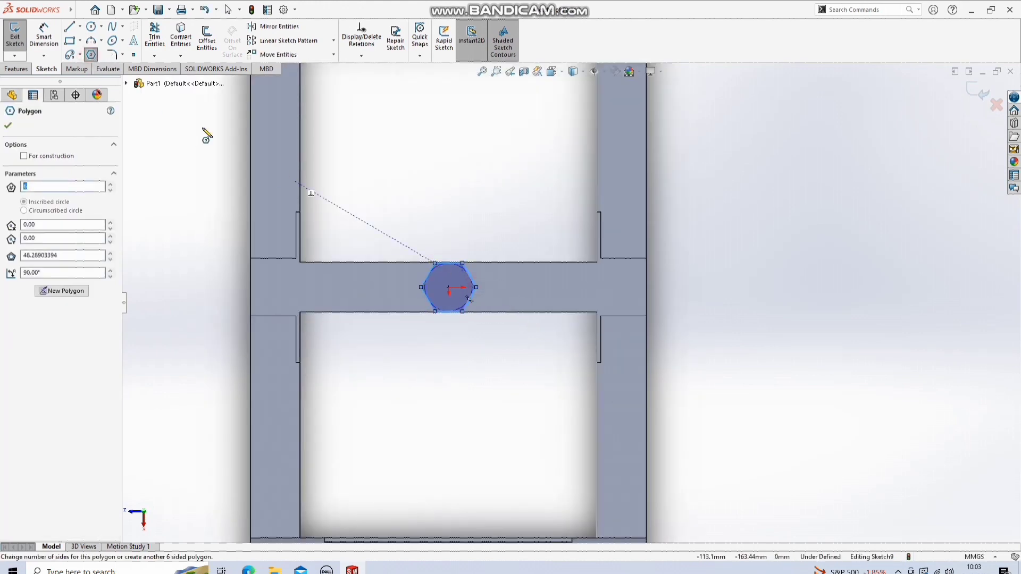
pyautogui.press('Escape')
# Step: Dimension the hexagon's inscribed circle to a diameter of 40 mm
pyautogui.scroll(-3, 487, 293)
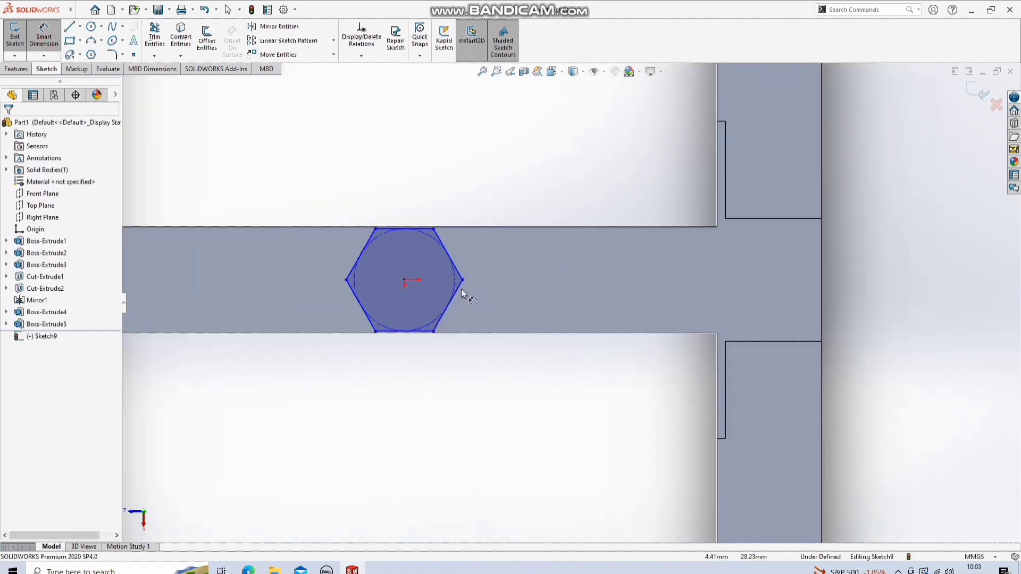
pyautogui.click(451, 285)
pyautogui.click(577, 289)
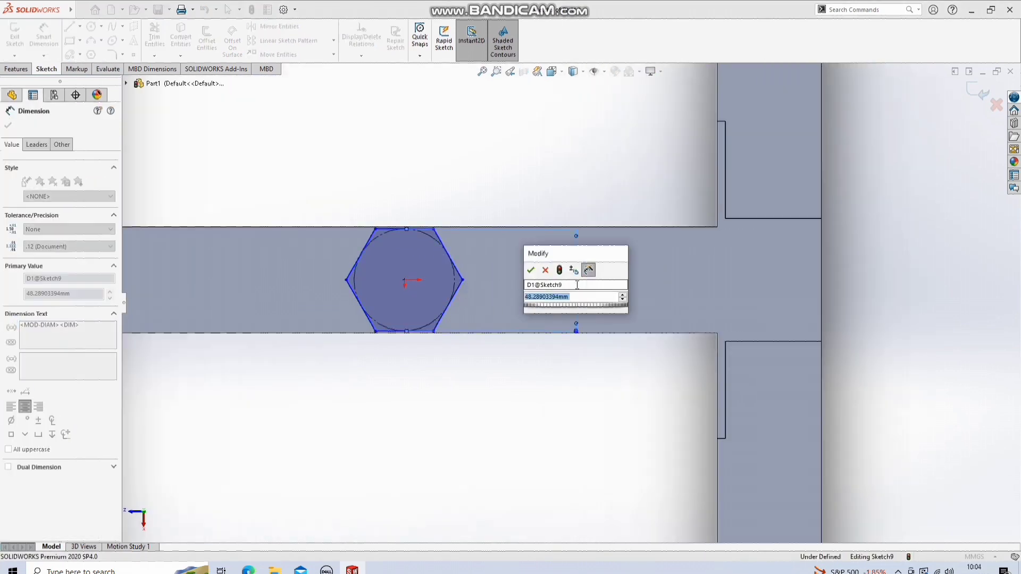
pyautogui.write('5')
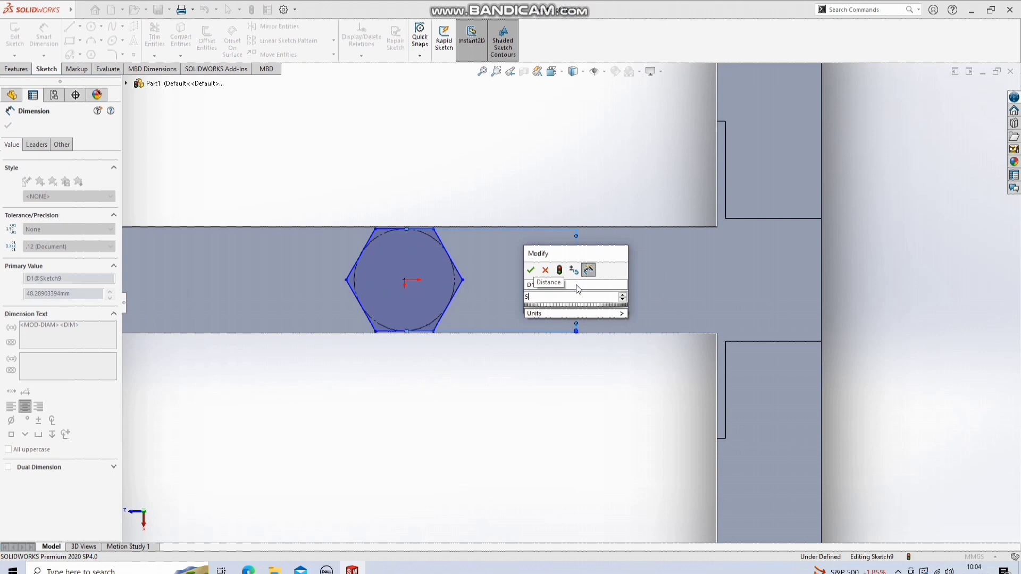
pyautogui.write('0')
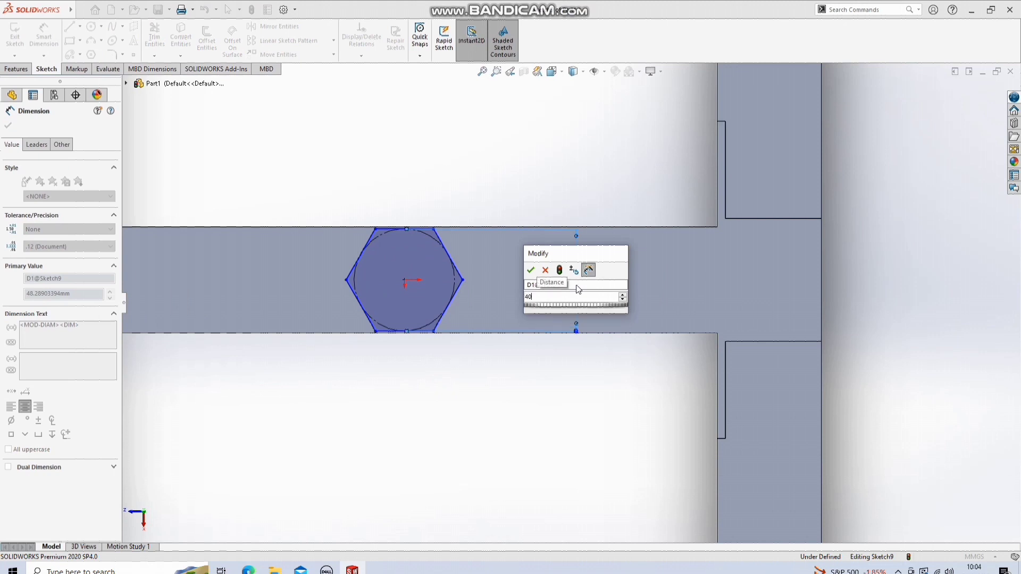
pyautogui.press('Return')
pyautogui.scroll(5, 668, 287)
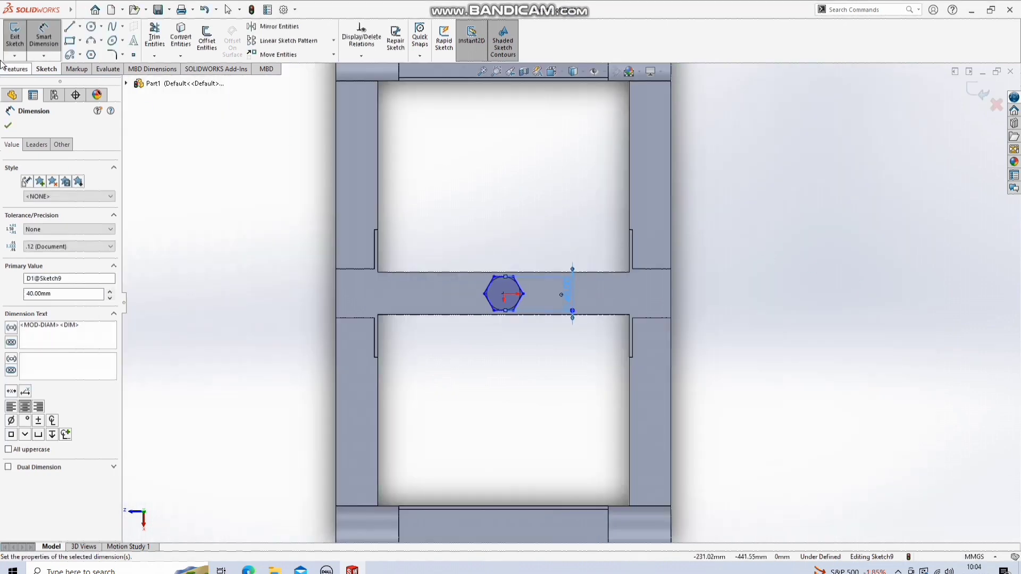
pyautogui.click(20, 70)
pyautogui.click(154, 40)
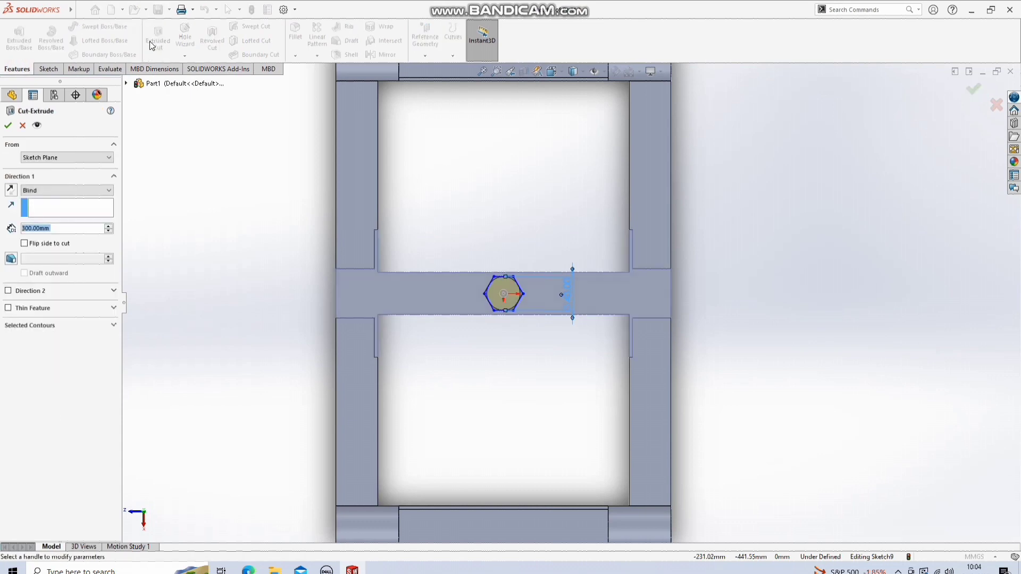
pyautogui.click(20, 126)
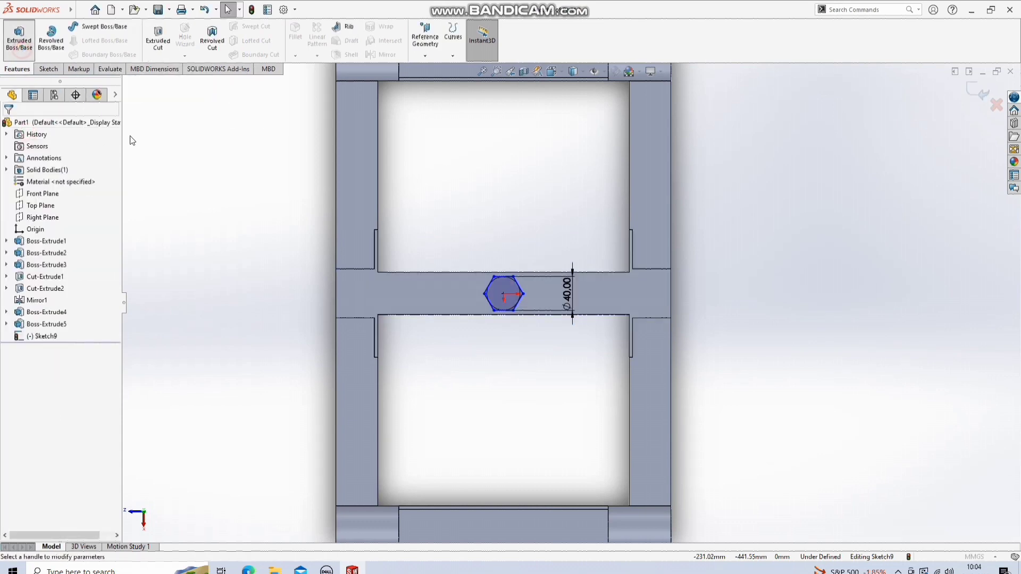
# Step: Extrude the hexagon upward from the bridging member as a blind boss 25 mm high with merged result
pyautogui.click(19, 38)
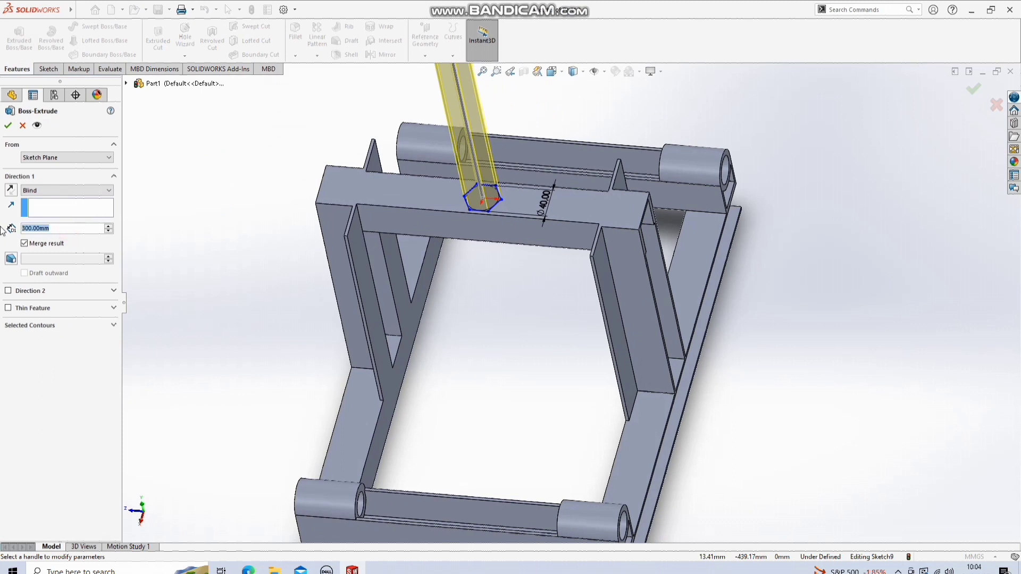
pyautogui.write('30')
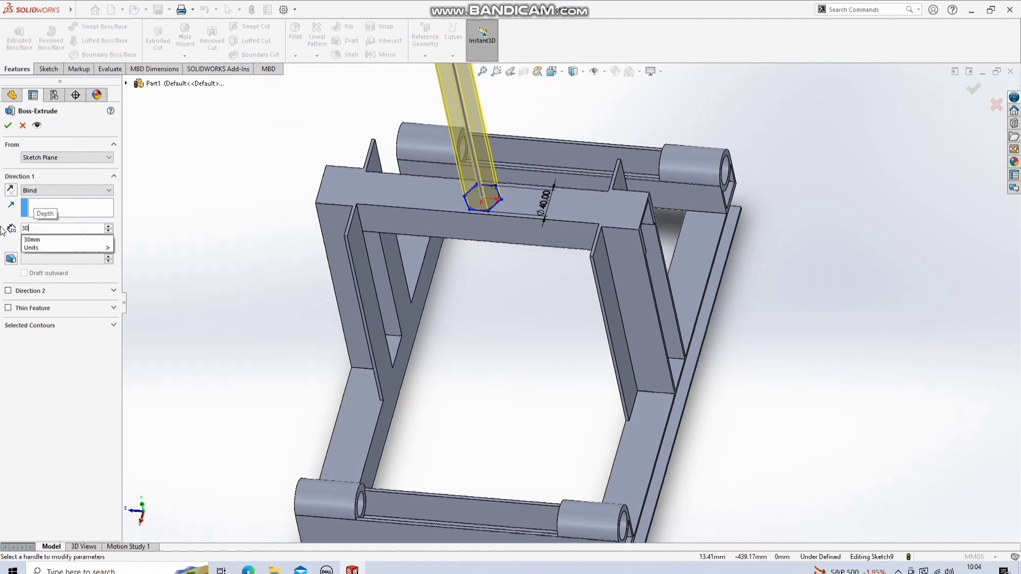
pyautogui.press('Return')
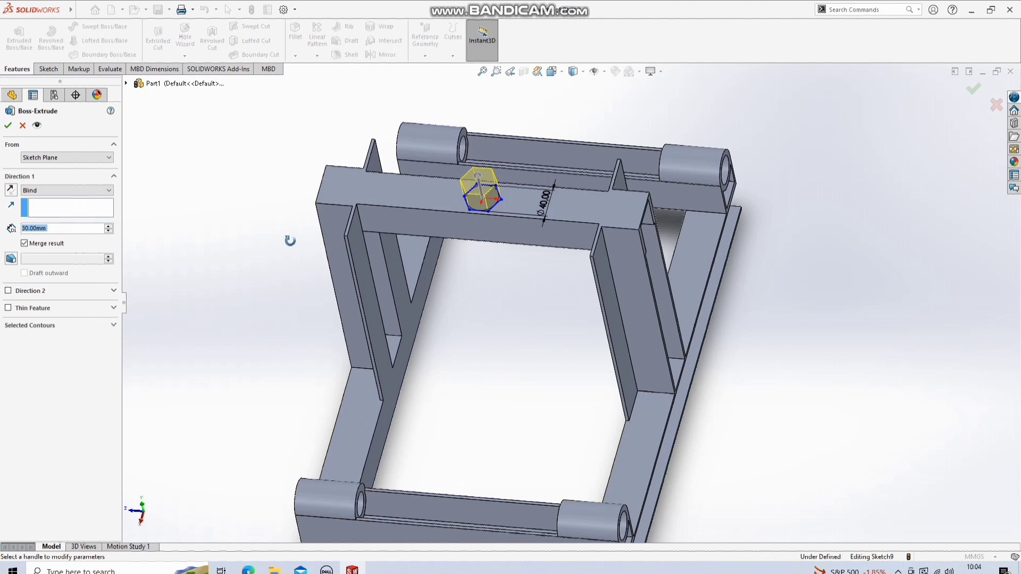
pyautogui.moveTo(290, 241); pyautogui.dragTo(283, 168, button='middle')
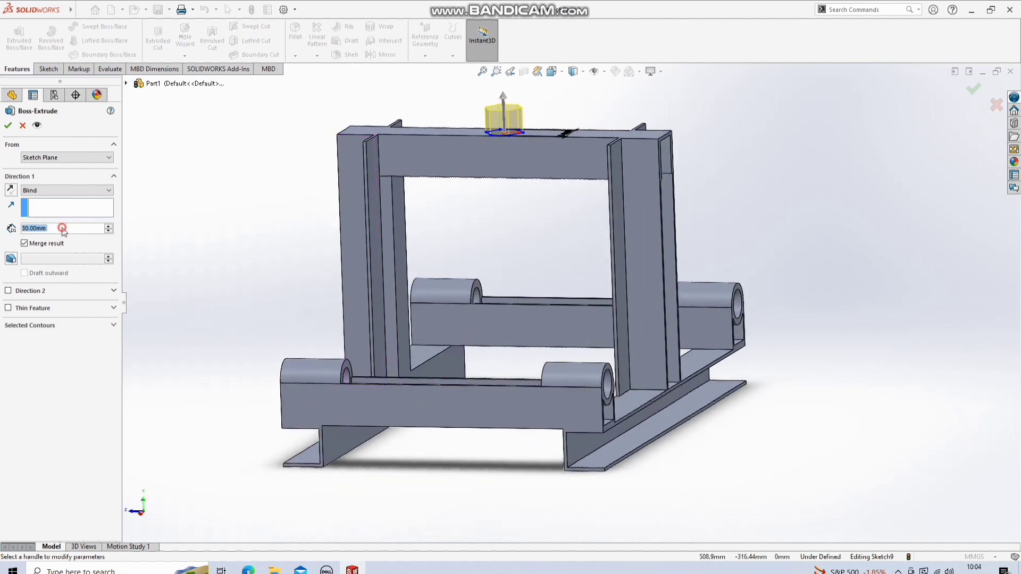
pyautogui.write('25')
pyautogui.press('Return')
pyautogui.moveTo(131, 207)
pyautogui.mouseDown(button='middle')
pyautogui.moveTo(180, 166)
pyautogui.moveTo(157, 175)
pyautogui.moveTo(135, 212)
pyautogui.mouseUp(button='middle')
pyautogui.click(10, 124)
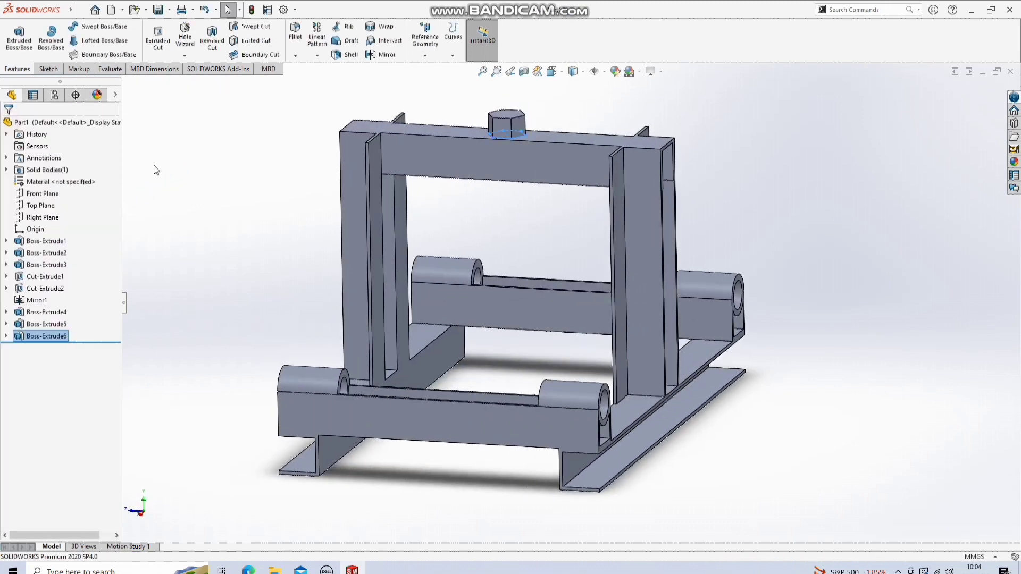
# Step: Edit the hexagonal boss extrusion and set its depth to 20 mm
pyautogui.moveTo(171, 182); pyautogui.dragTo(209, 241, button='middle')
pyautogui.scroll(-3, 537, 159)
pyautogui.scroll(-3, 537, 159)
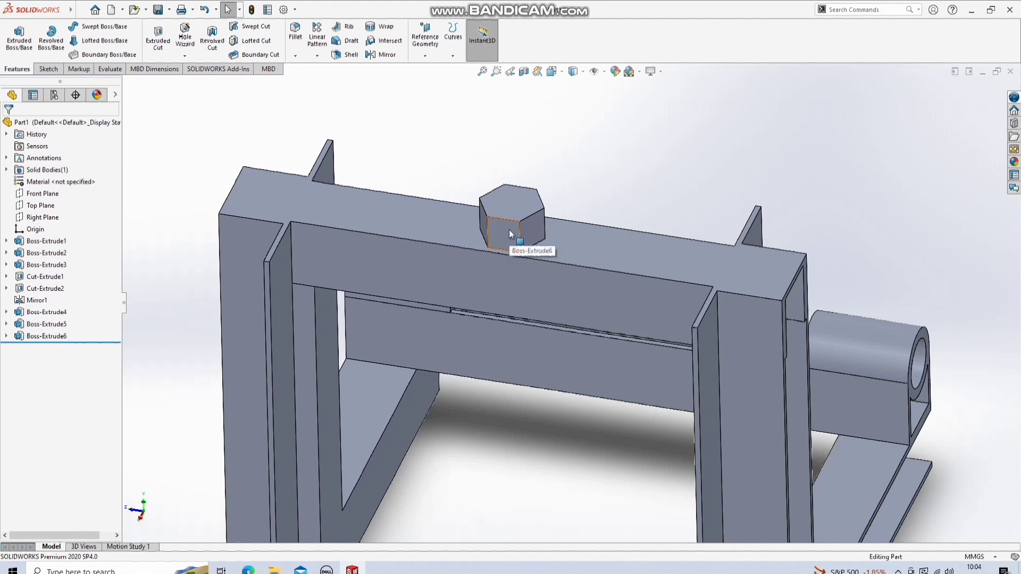
pyautogui.click(510, 234)
pyautogui.rightClick(509, 234)
pyautogui.click(520, 198)
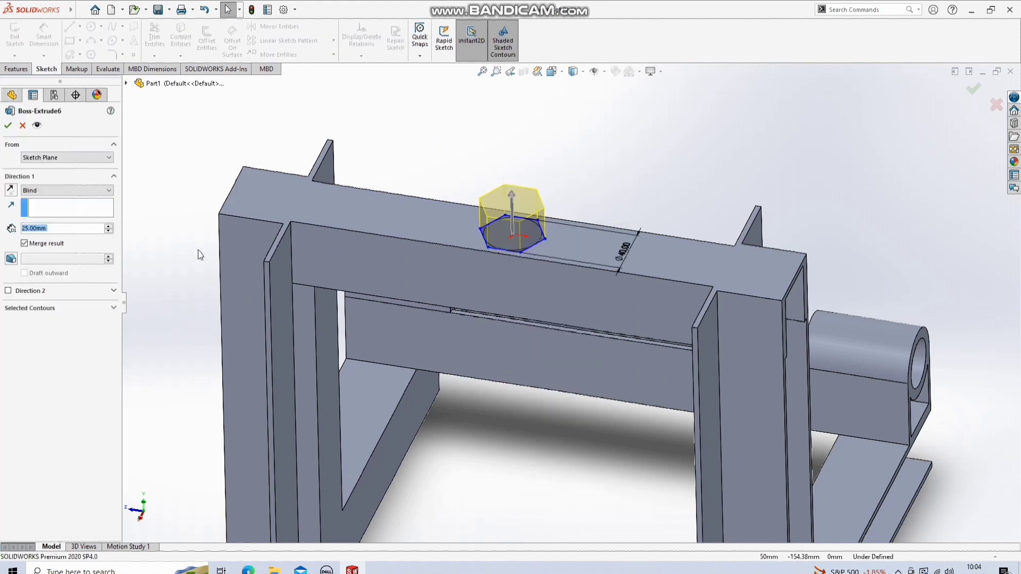
pyautogui.write('20')
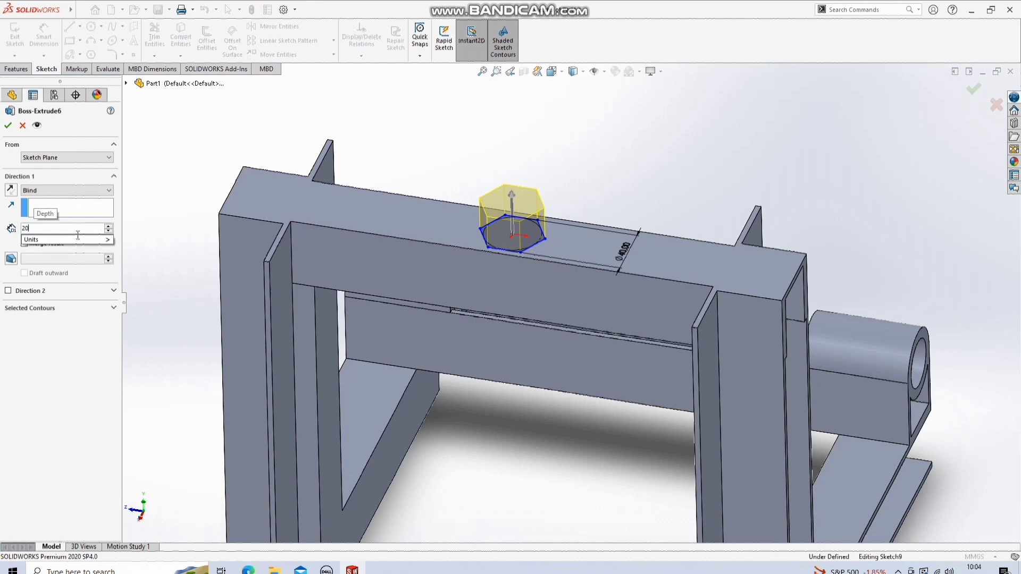
pyautogui.press('Return')
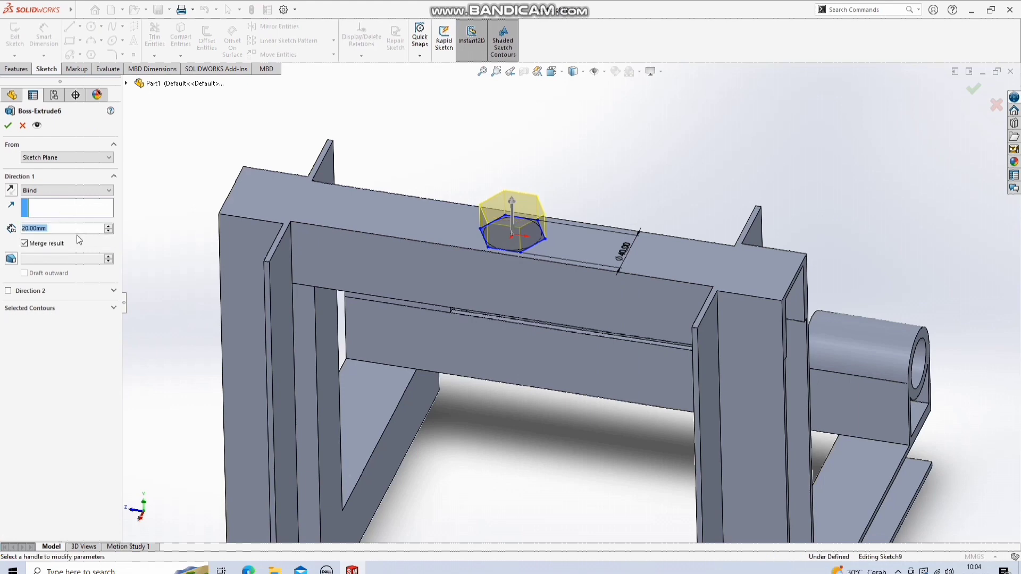
pyautogui.click(8, 124)
# Step: Start a sketch on the hexagonal boss's top face and draw an origin-centred circle reaching the hexagon's flat sides
pyautogui.rightClick(509, 208)
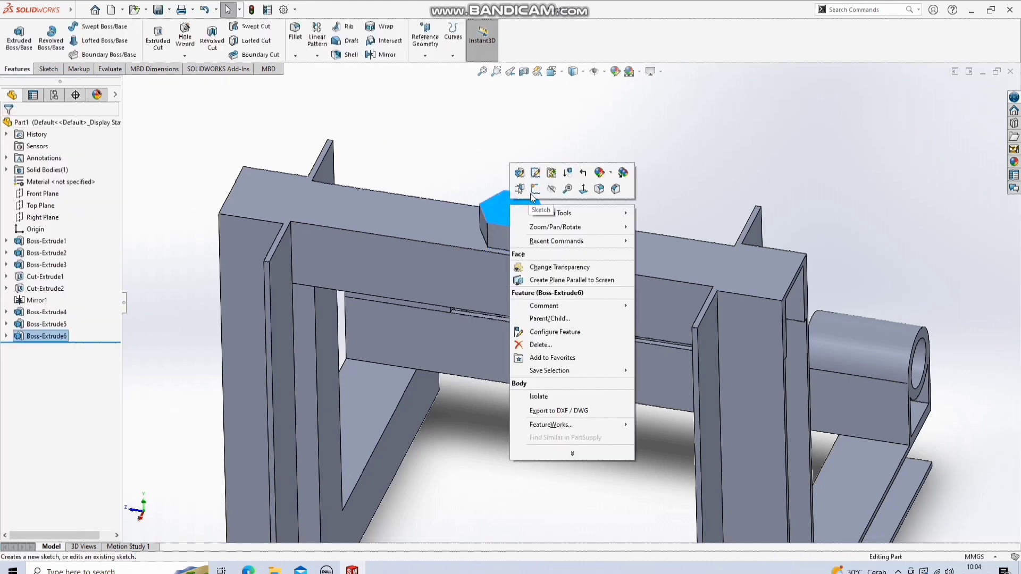
pyautogui.click(535, 191)
pyautogui.press('space')
pyautogui.click(455, 300)
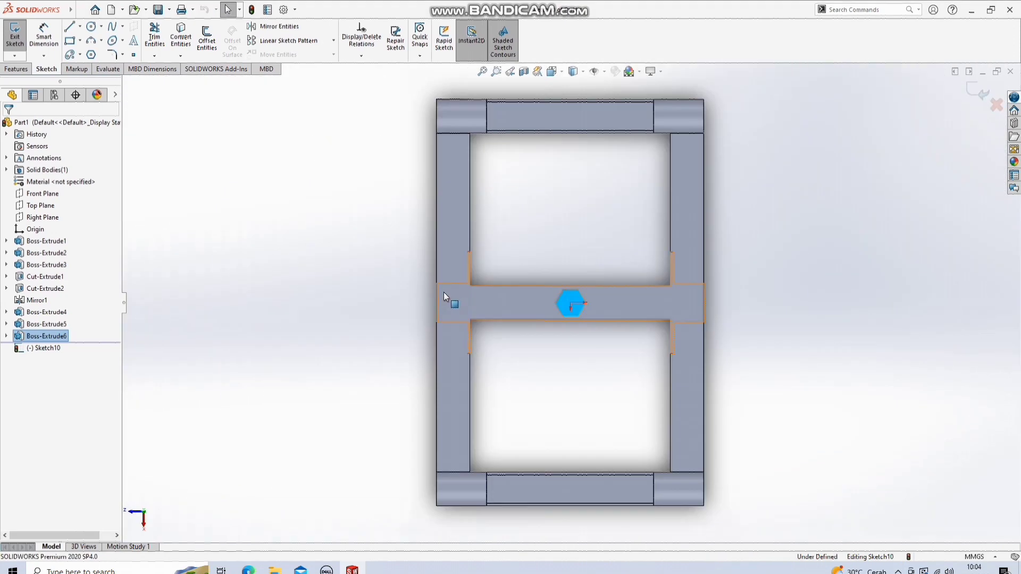
pyautogui.click(90, 26)
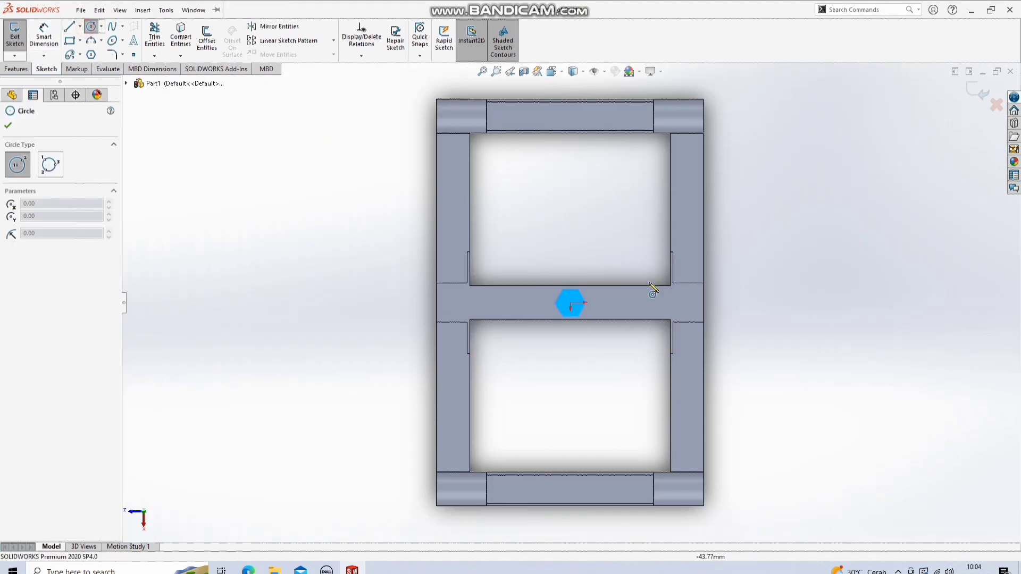
pyautogui.scroll(-5, 644, 313)
pyautogui.click(416, 287)
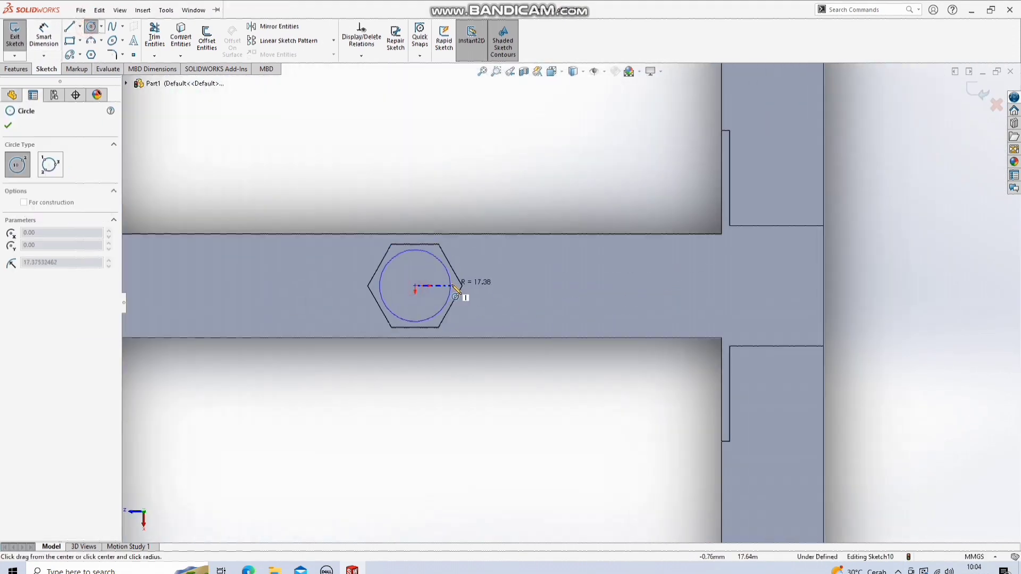
pyautogui.click(453, 302)
pyautogui.press('Escape')
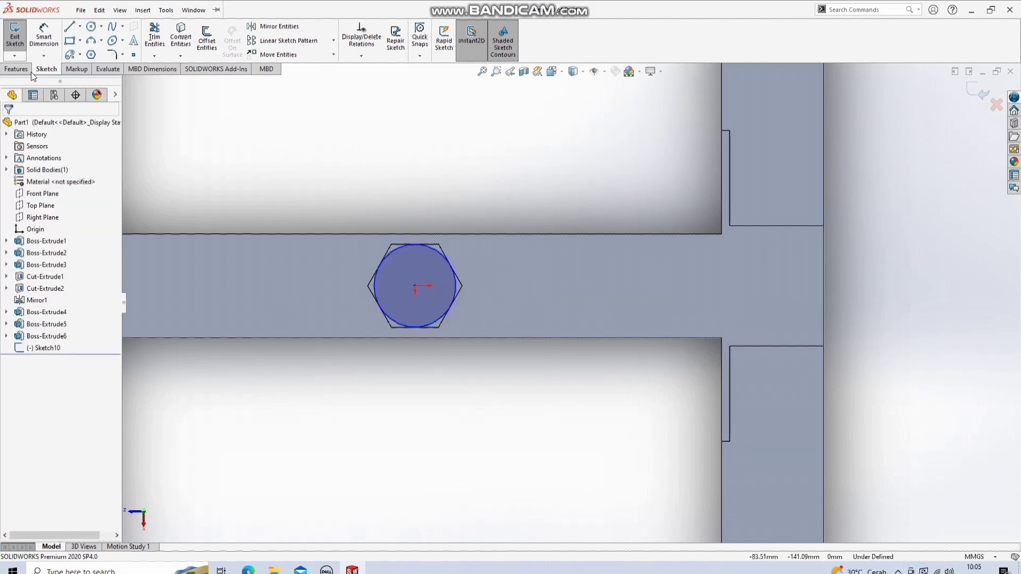
# Step: Cut-extrude the boss's corners outside the circle to a blind depth of 5 mm, with Flip side to cut and draft enabled
pyautogui.click(17, 69)
pyautogui.click(161, 43)
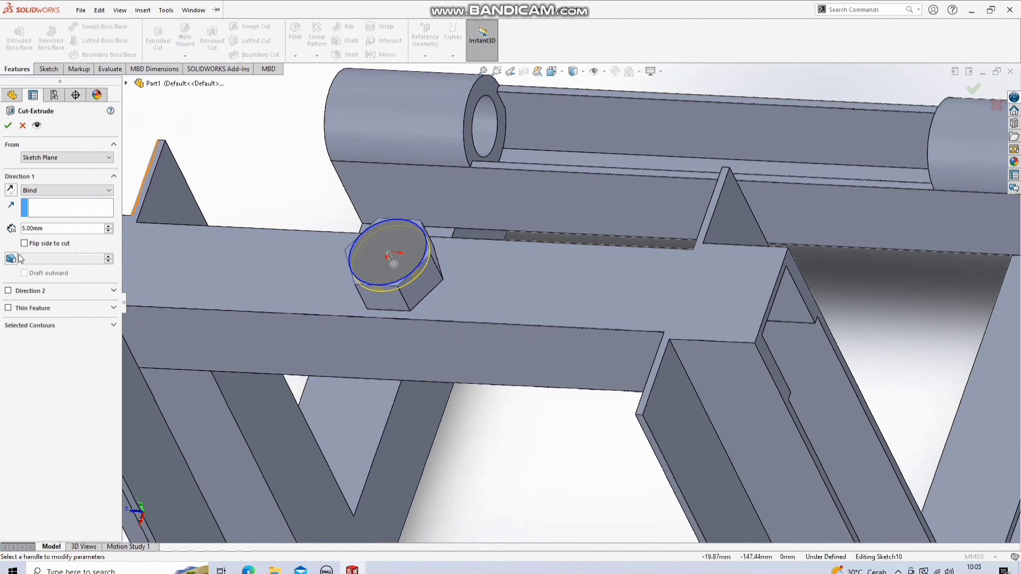
pyautogui.click(25, 244)
pyautogui.click(11, 259)
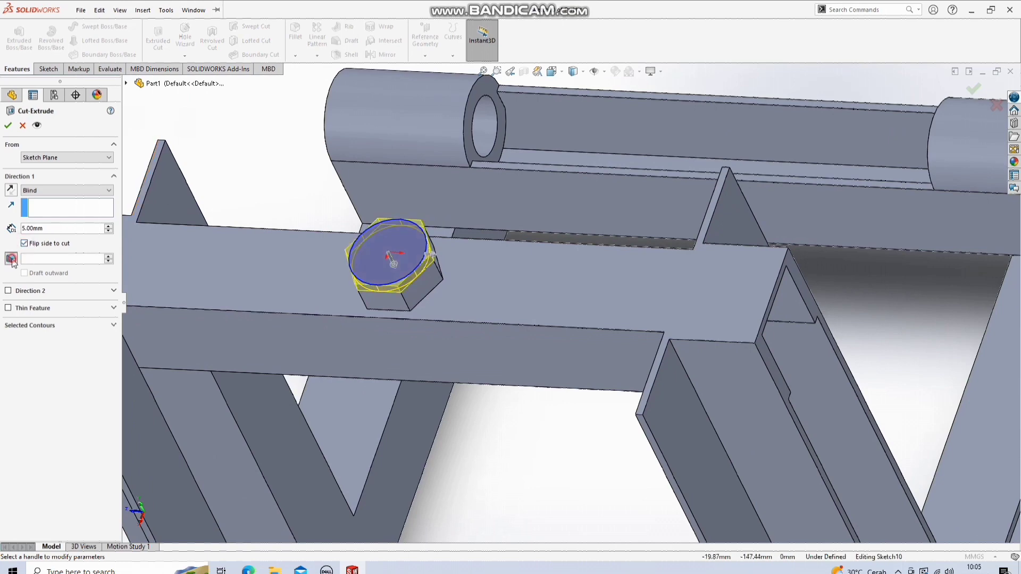
pyautogui.click(9, 123)
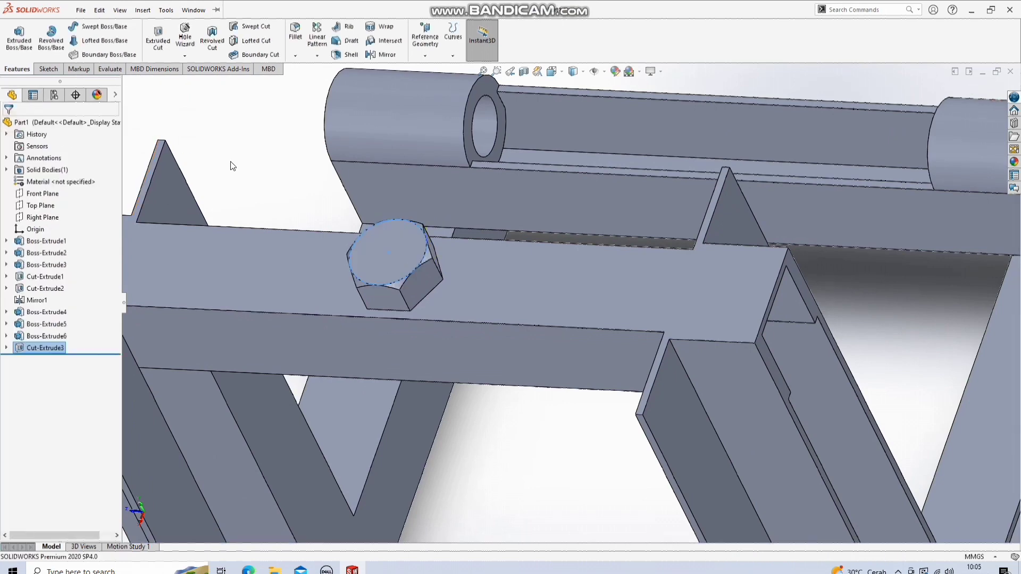
# Step: Start a sketch on the boss's circular top face and draw an origin-centred circle about 22 mm in diameter
pyautogui.click(236, 163)
pyautogui.scroll(4, 245, 167)
pyautogui.rightClick(482, 275)
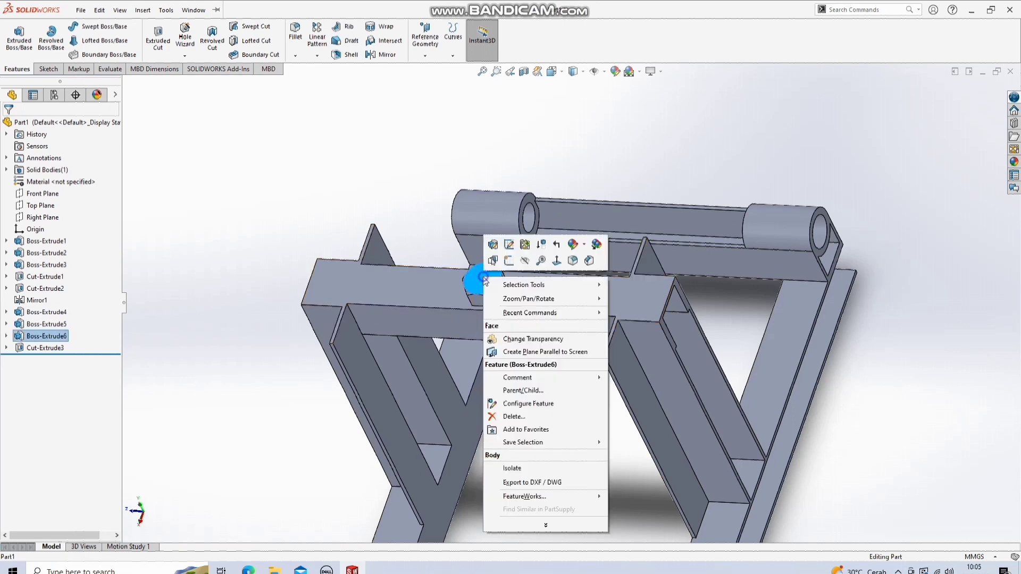
pyautogui.click(506, 262)
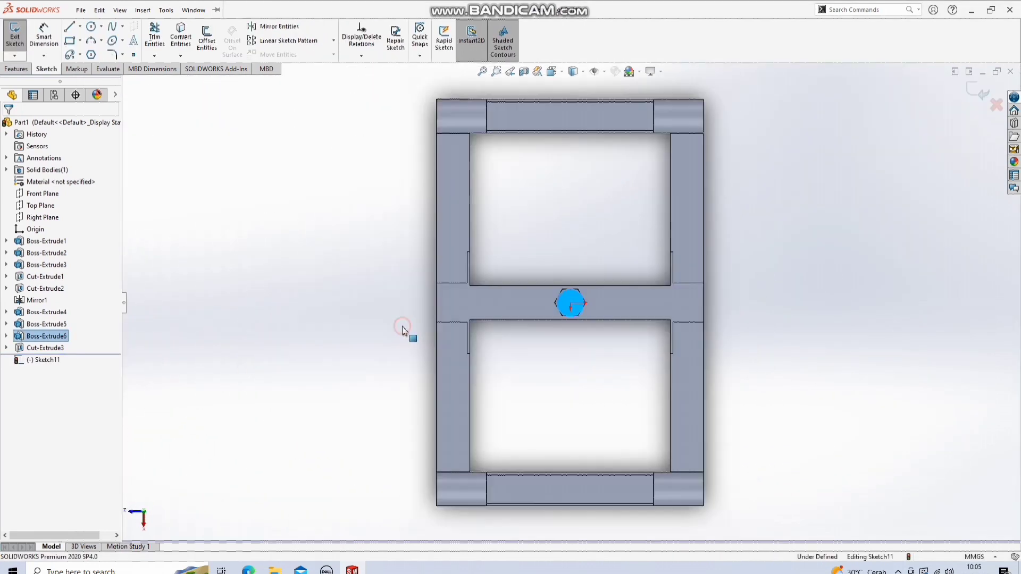
pyautogui.click(90, 27)
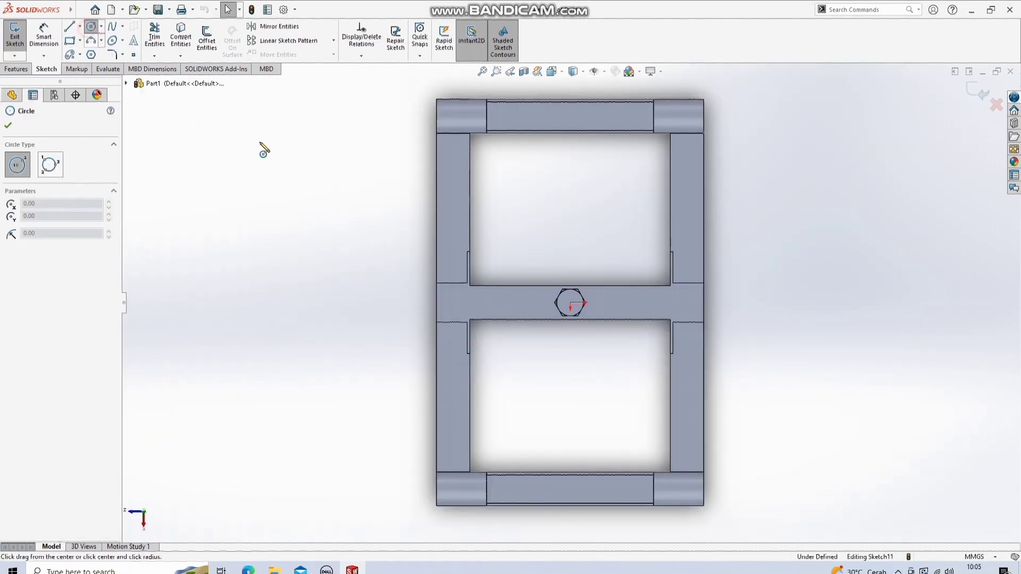
pyautogui.scroll(-3, 646, 342)
pyautogui.click(441, 241)
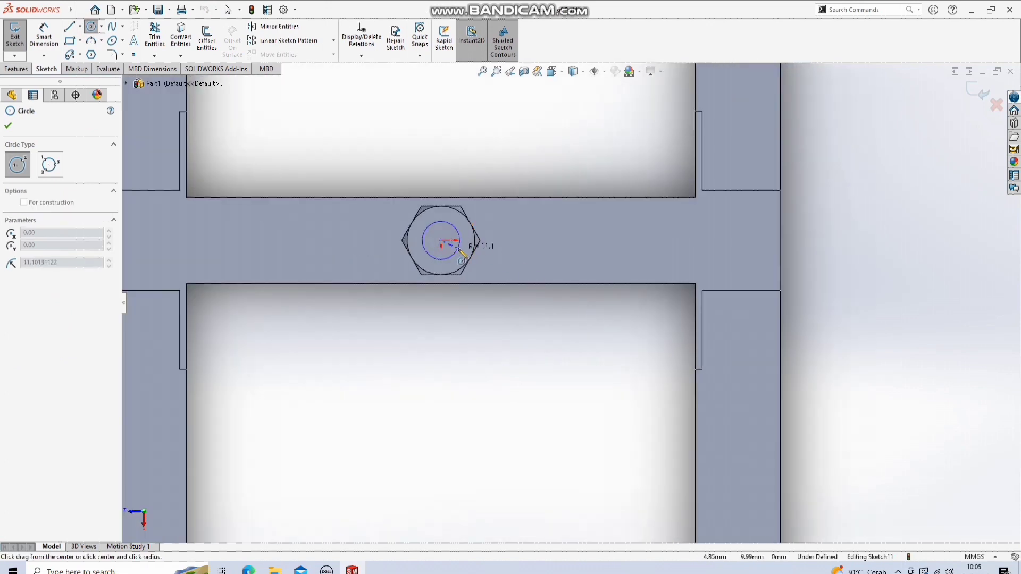
pyautogui.click(460, 240)
# Step: Dimension the small circle's diameter at 18 mm and change it to 20 mm
pyautogui.click(42, 43)
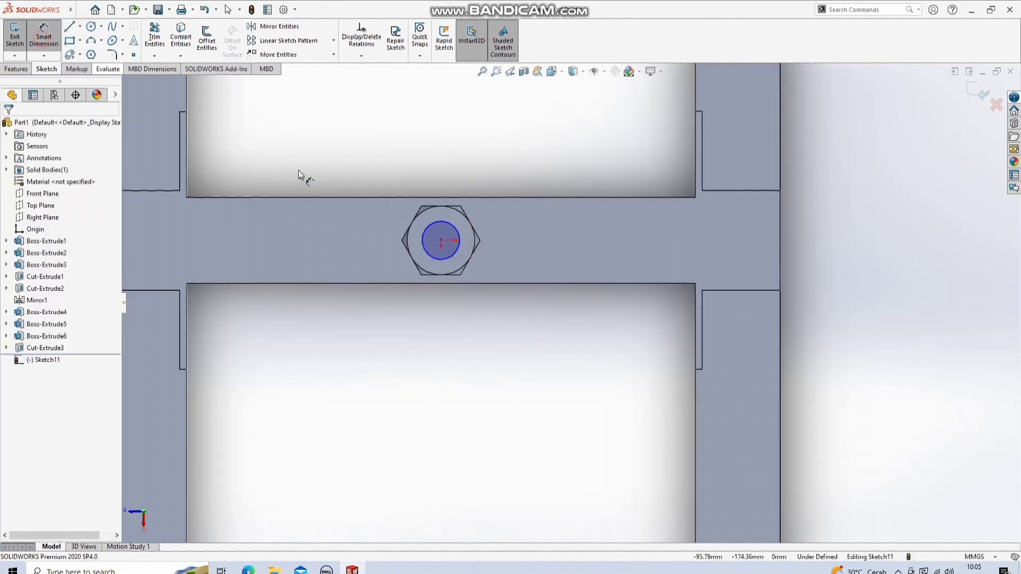
pyautogui.click(461, 248)
pyautogui.click(605, 241)
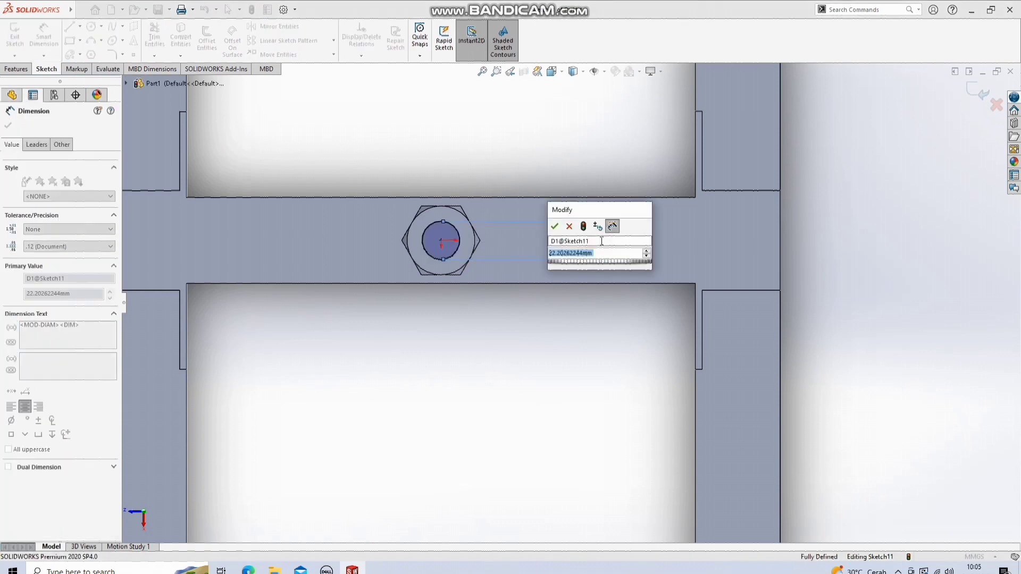
pyautogui.write('18')
pyautogui.press('Return')
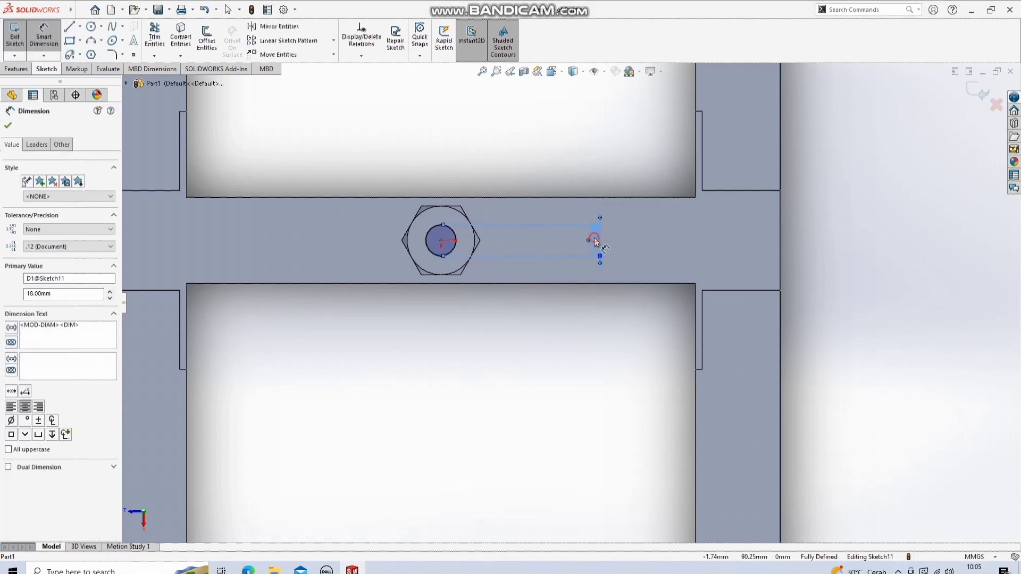
pyautogui.doubleClick(592, 242)
pyautogui.write('20')
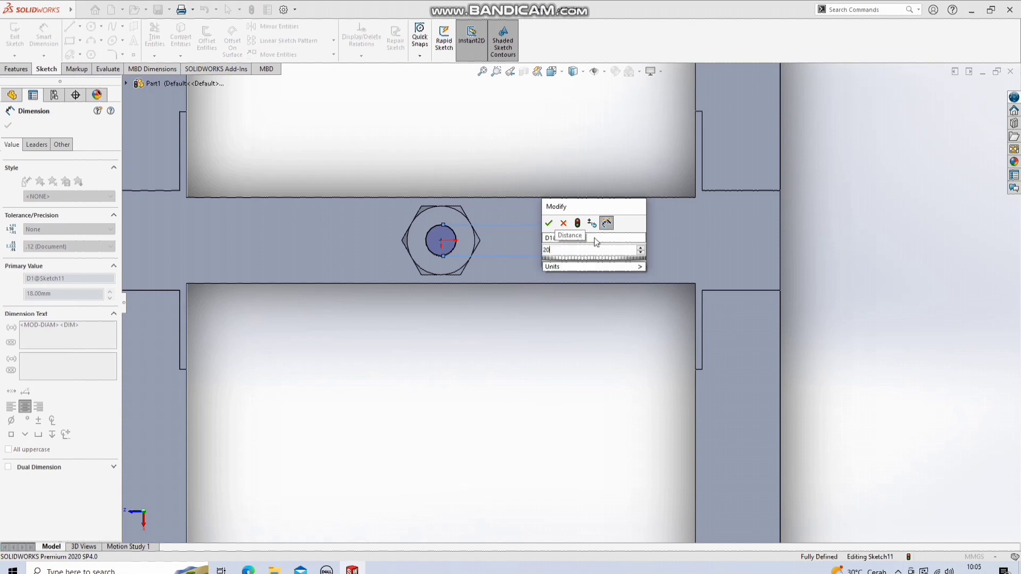
pyautogui.press('Return')
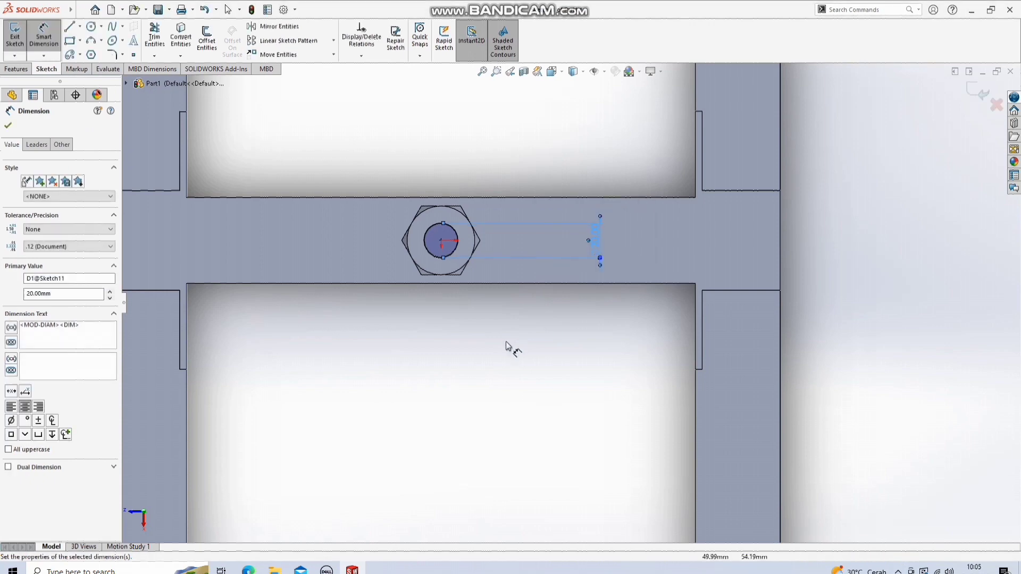
# Step: Set the small circle's diameter to 24 mm
pyautogui.moveTo(513, 349); pyautogui.dragTo(547, 248, button='middle')
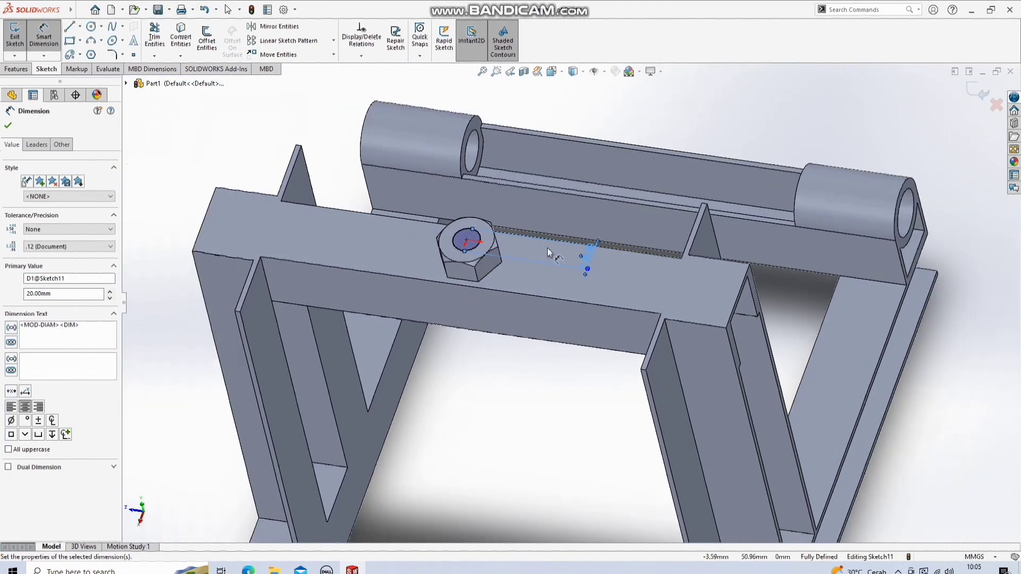
pyautogui.scroll(-5, 586, 254)
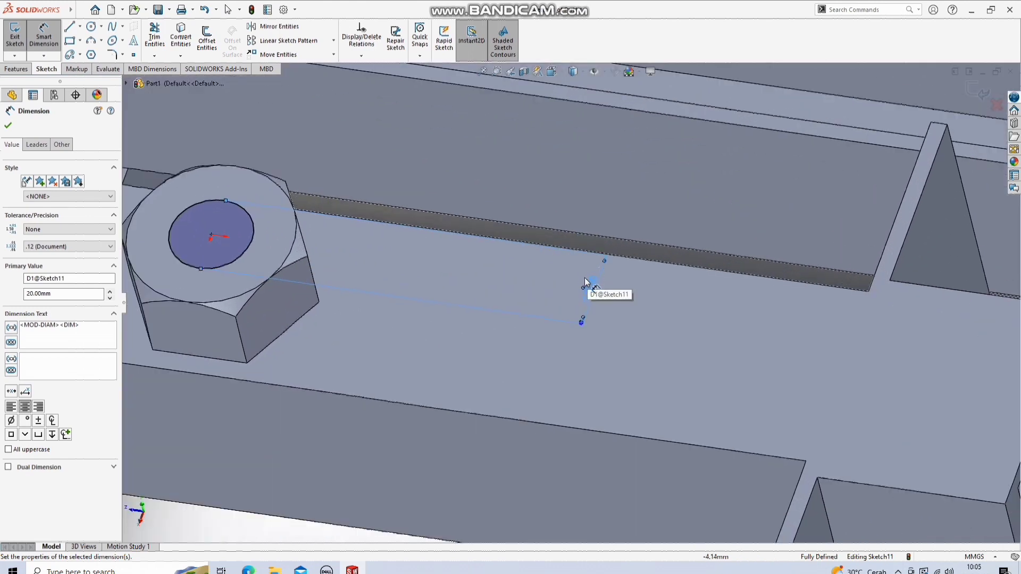
pyautogui.doubleClick(590, 285)
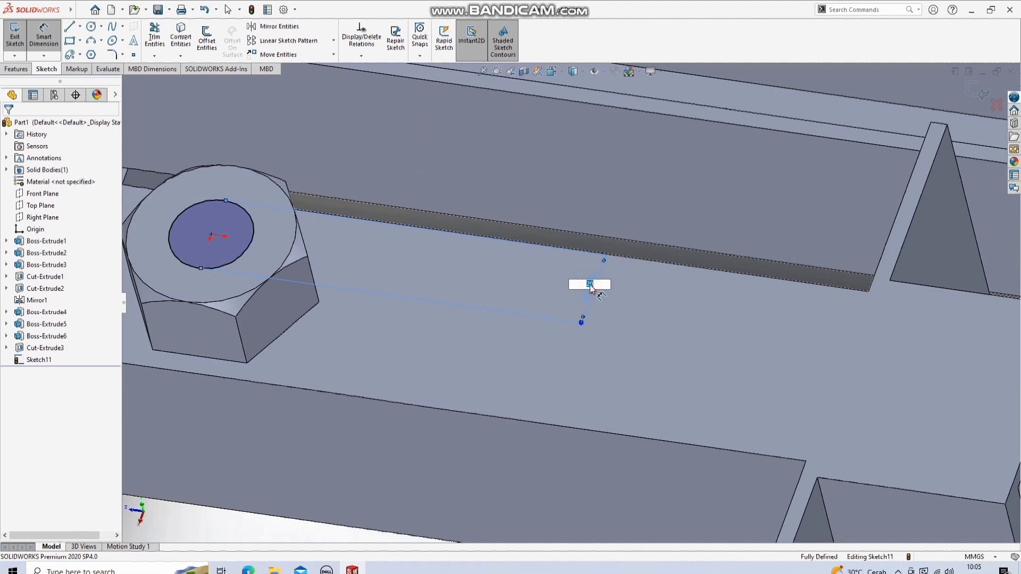
pyautogui.press('Return')
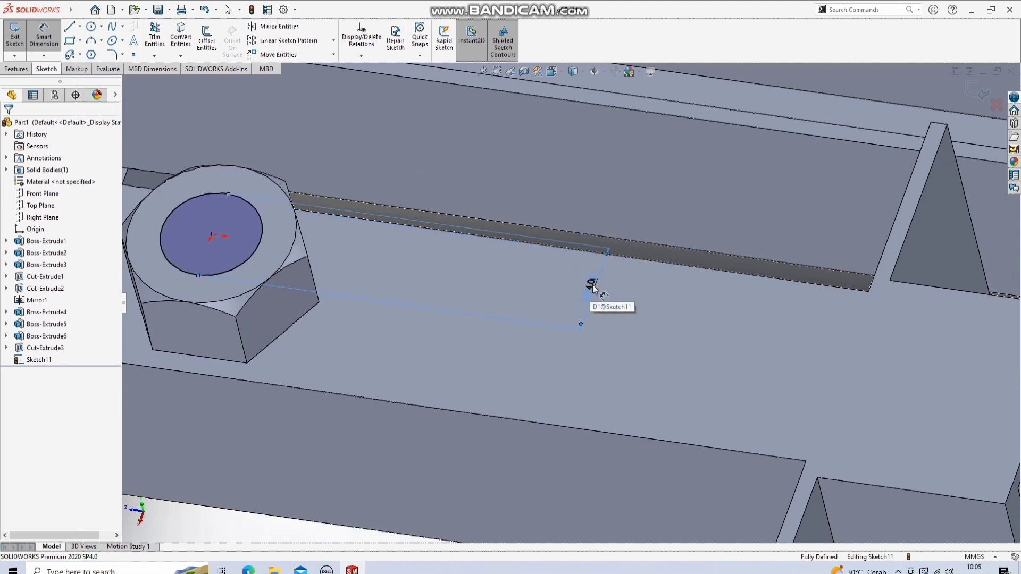
# Step: Cut-extrude the 24 mm circle through the hexagonal boss and bridging member to a blind depth of 91 mm
pyautogui.press('f')
pyautogui.moveTo(499, 198); pyautogui.dragTo(531, 176, button='middle')
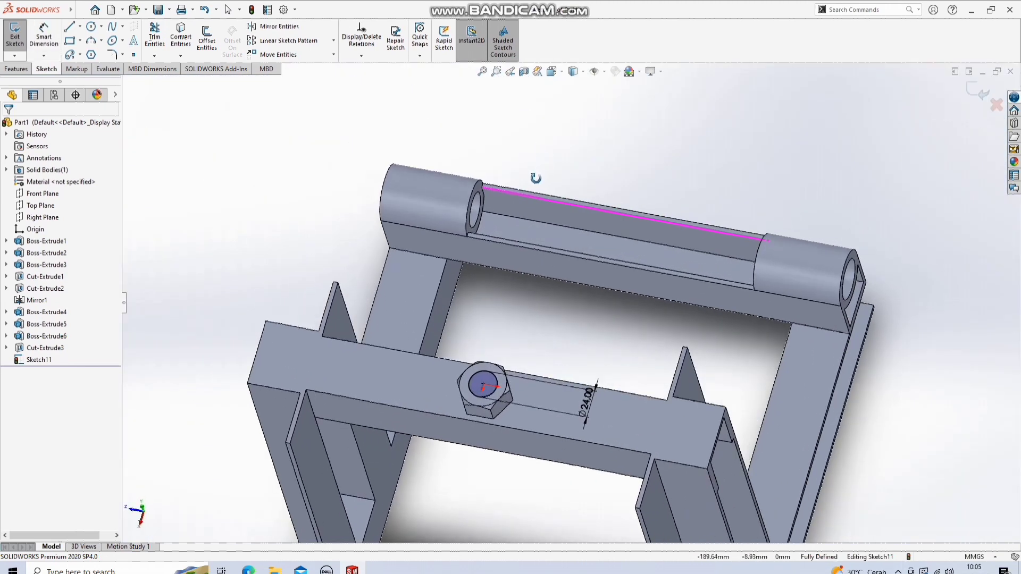
pyautogui.click(15, 69)
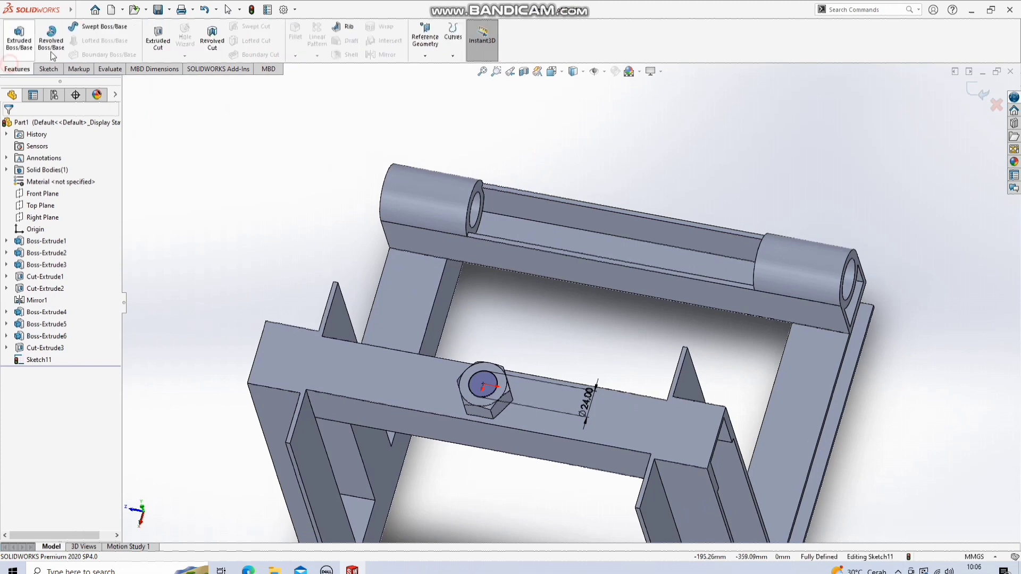
pyautogui.click(158, 37)
pyautogui.scroll(5, 282, 283)
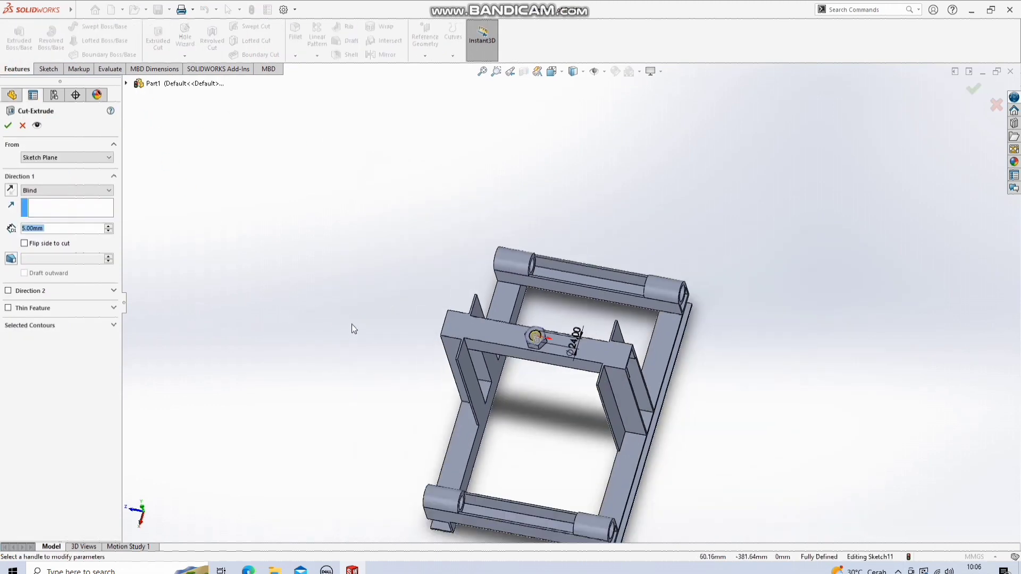
pyautogui.moveTo(352, 323); pyautogui.dragTo(337, 238, button='middle')
pyautogui.moveTo(537, 311); pyautogui.dragTo(542, 347)
pyautogui.click(9, 126)
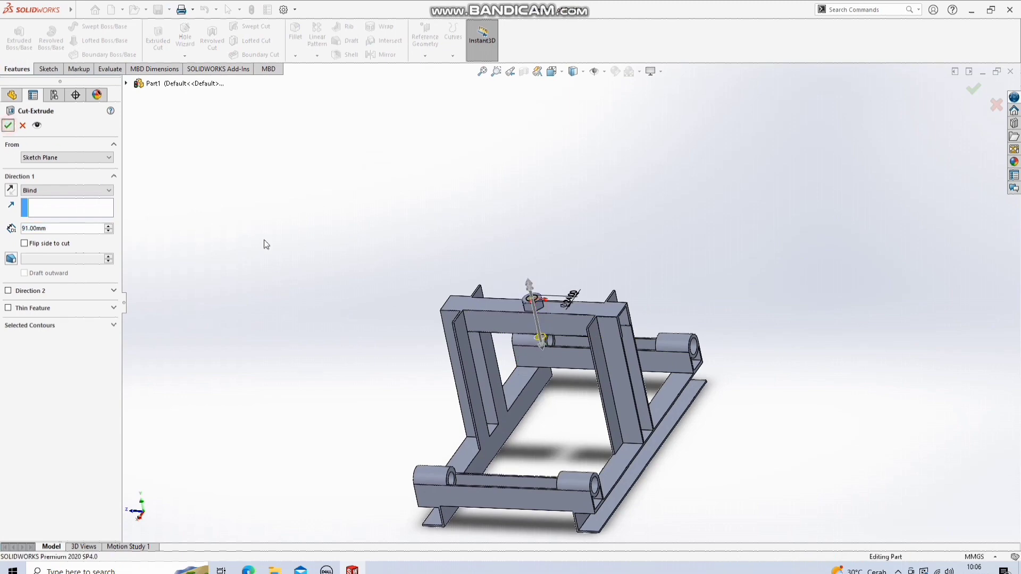
# Step: Start a Thread feature on the upper circular edge of the hexagonal boss's hole, dismissing the nominal profile notice
pyautogui.moveTo(264, 239); pyautogui.dragTo(429, 318, button='middle')
pyautogui.scroll(-6, 605, 318)
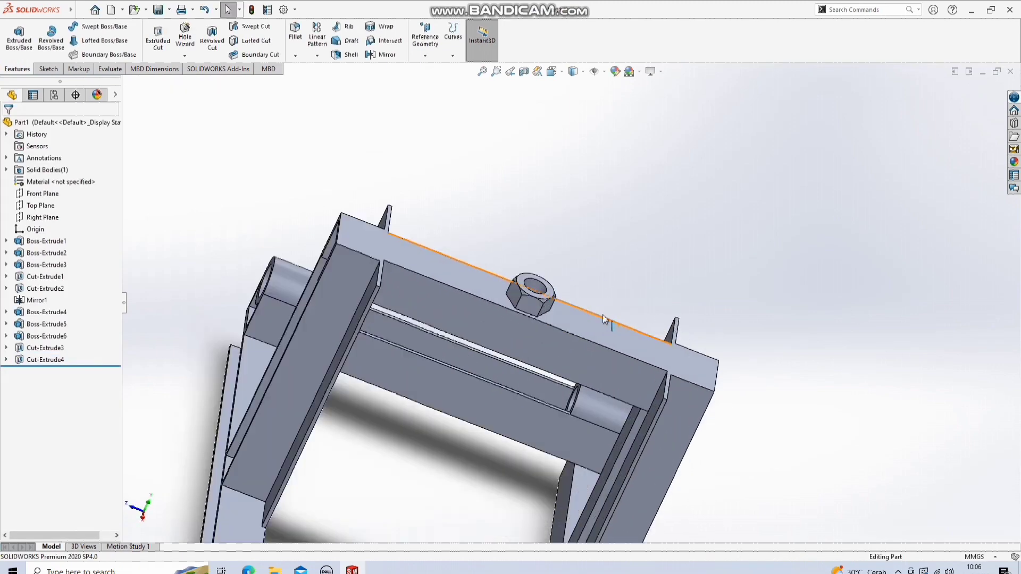
pyautogui.moveTo(605, 318); pyautogui.dragTo(483, 140, button='middle')
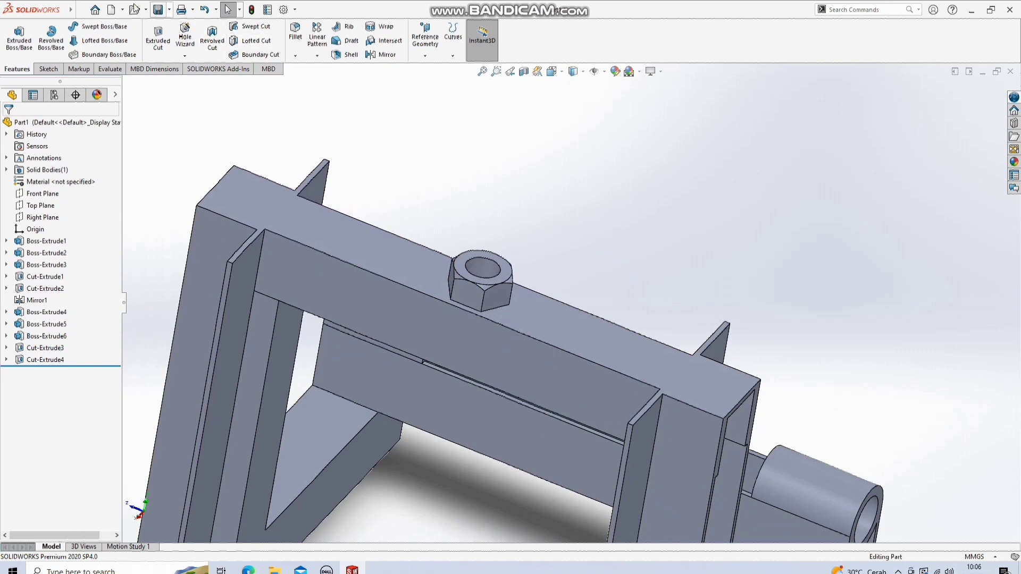
pyautogui.click(77, 10)
pyautogui.moveTo(139, 10)
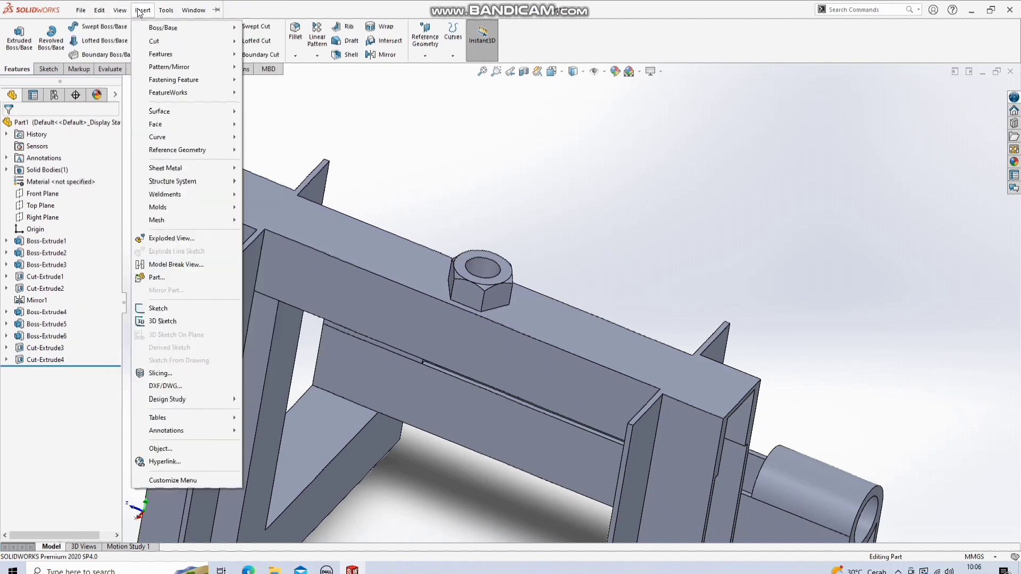
pyautogui.moveTo(170, 41)
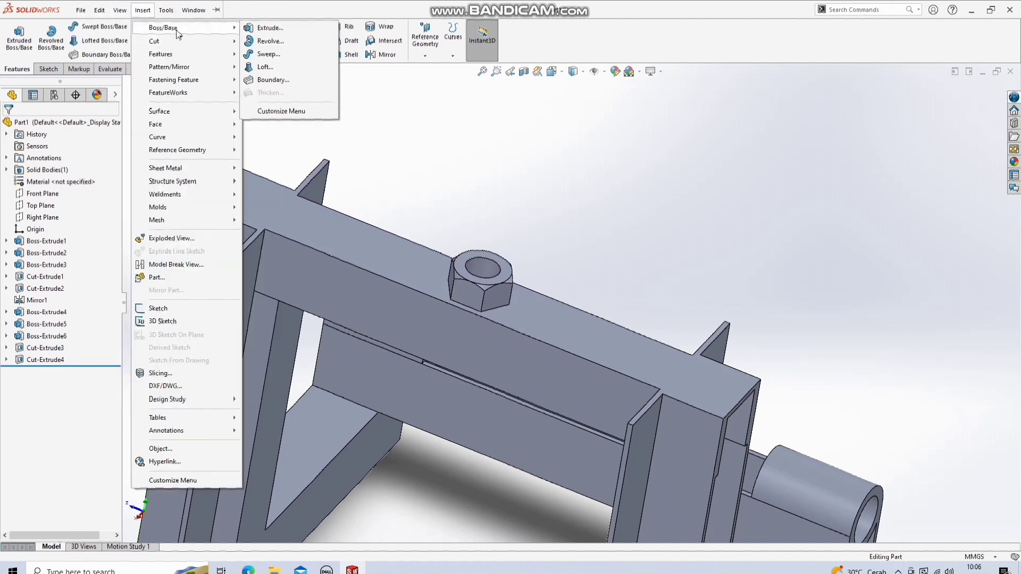
pyautogui.moveTo(191, 54)
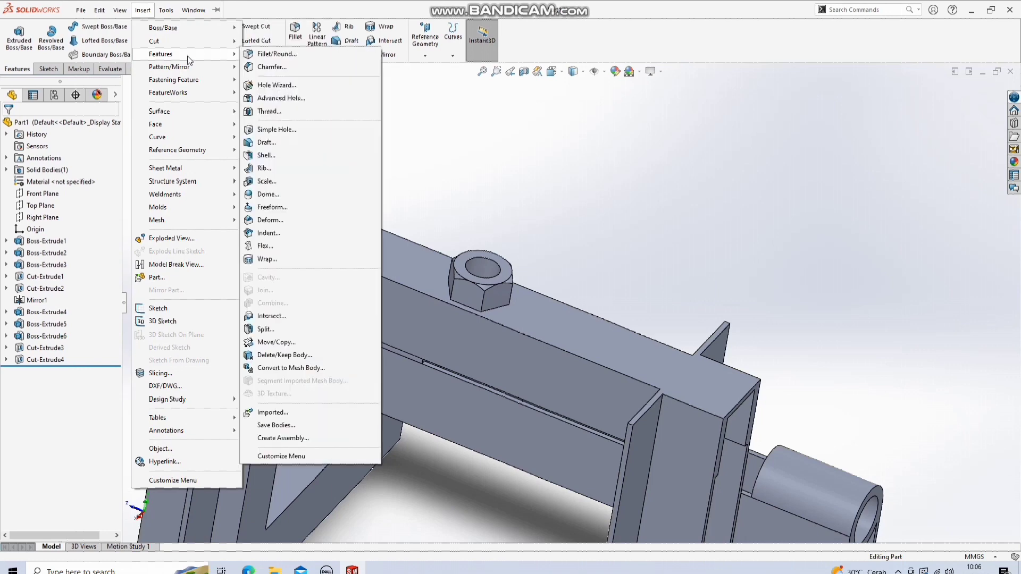
pyautogui.click(270, 111)
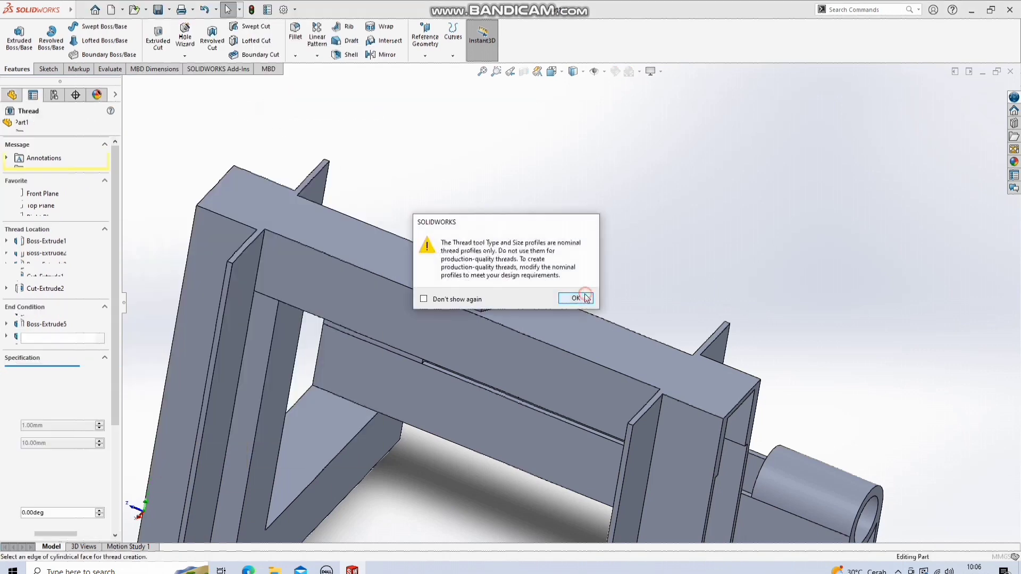
pyautogui.click(565, 295)
pyautogui.scroll(-4, 650, 266)
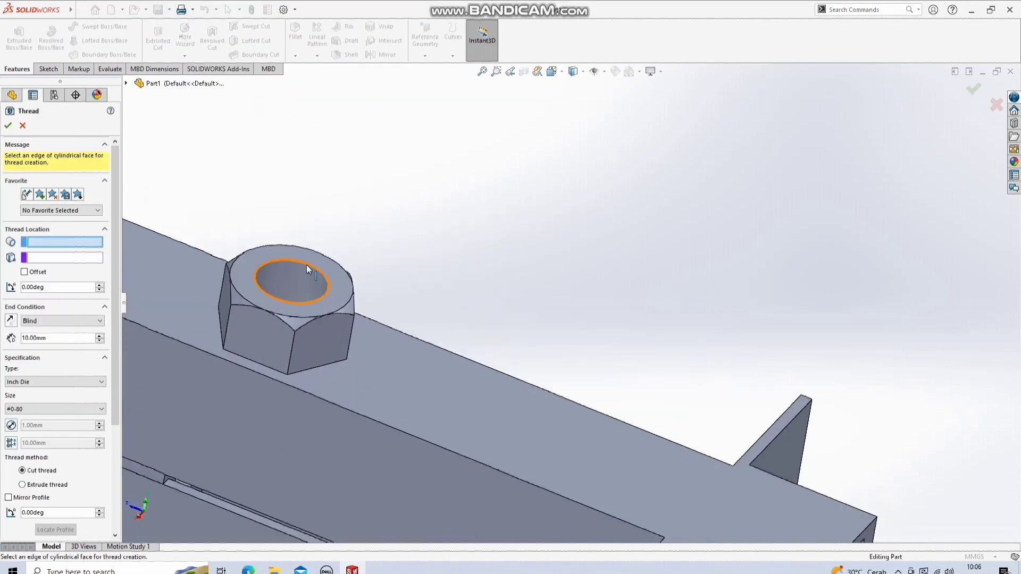
pyautogui.click(306, 265)
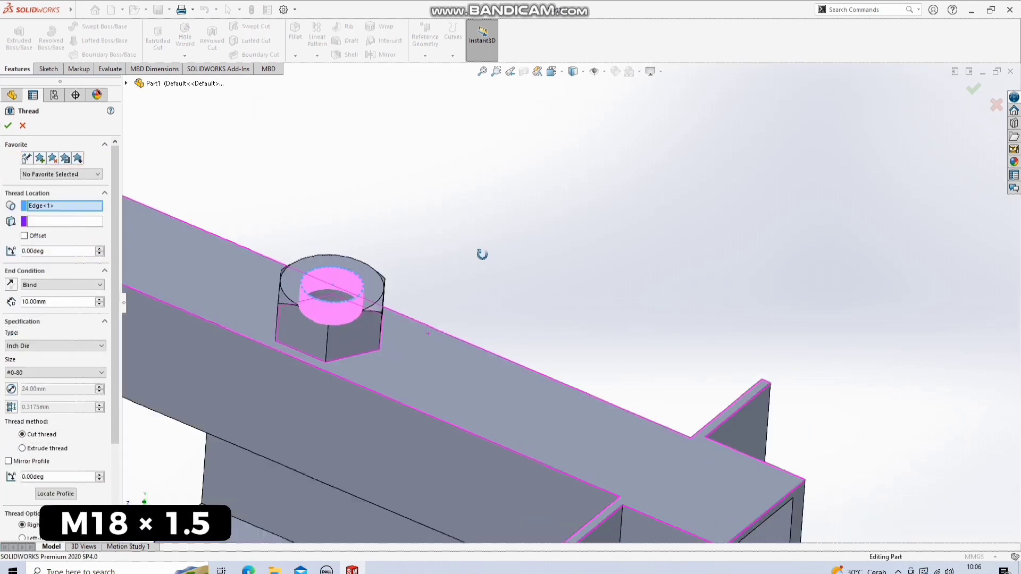
# Step: Set the thread specification type to Metric Tap
pyautogui.moveTo(482, 254); pyautogui.dragTo(68, 250, button='middle')
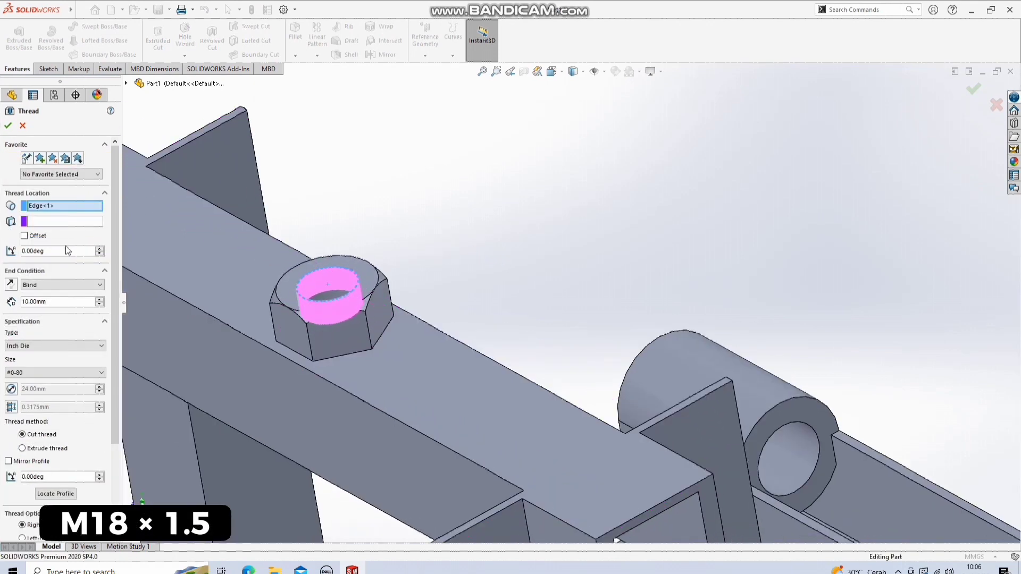
pyautogui.click(105, 350)
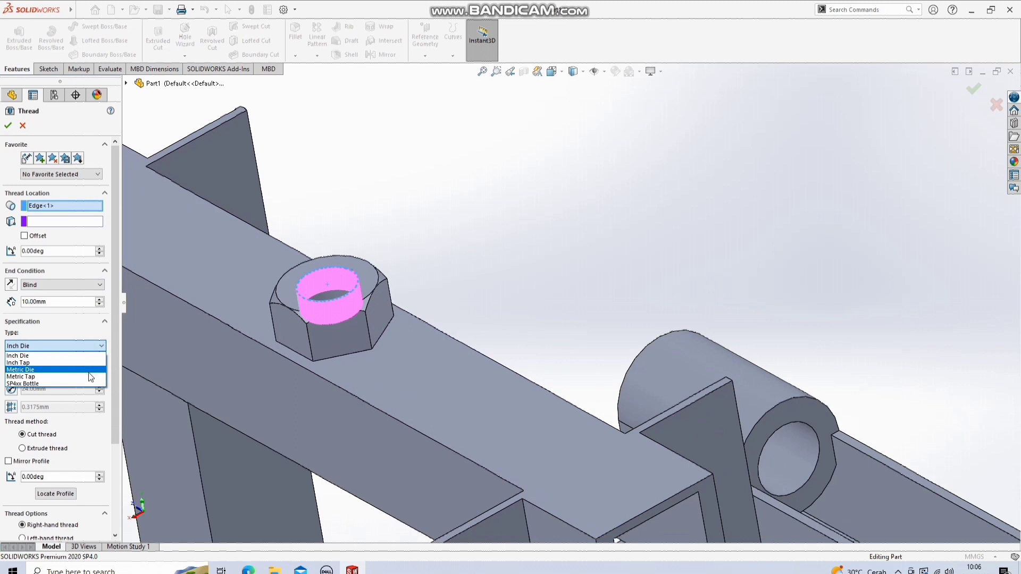
pyautogui.click(89, 377)
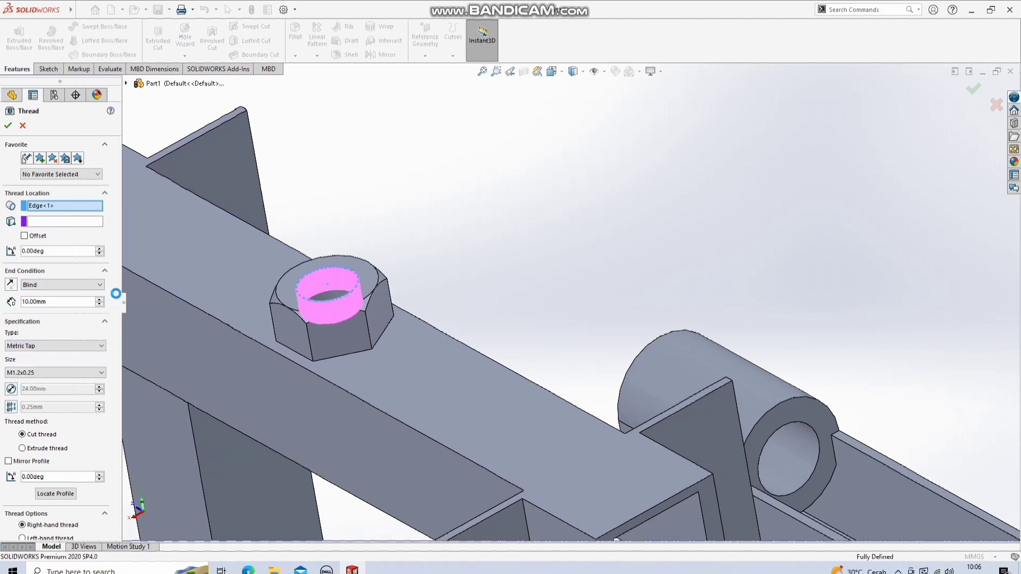
# Step: Look through the available Metric Tap thread sizes
pyautogui.scroll(-3, 114, 319)
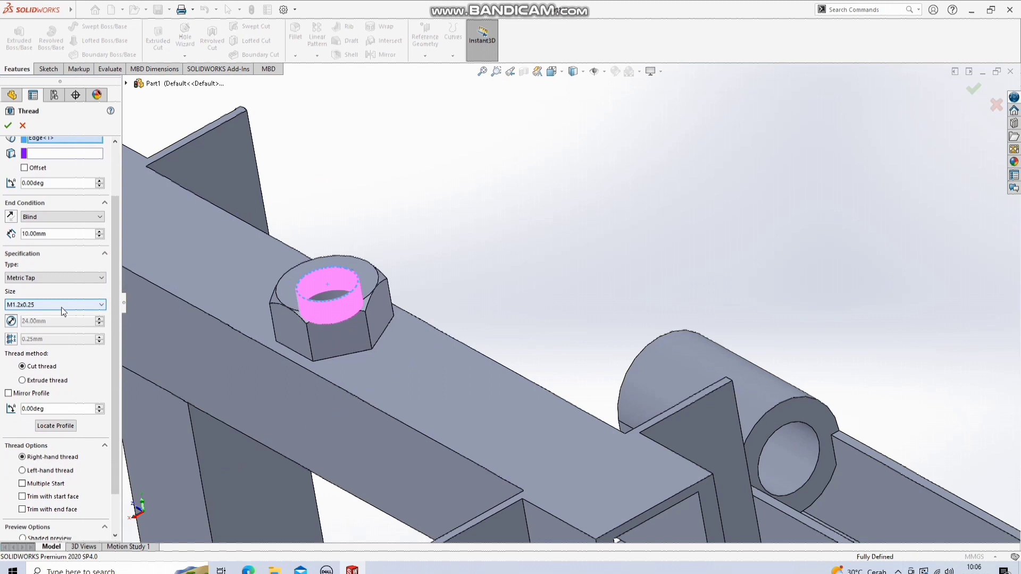
pyautogui.click(63, 306)
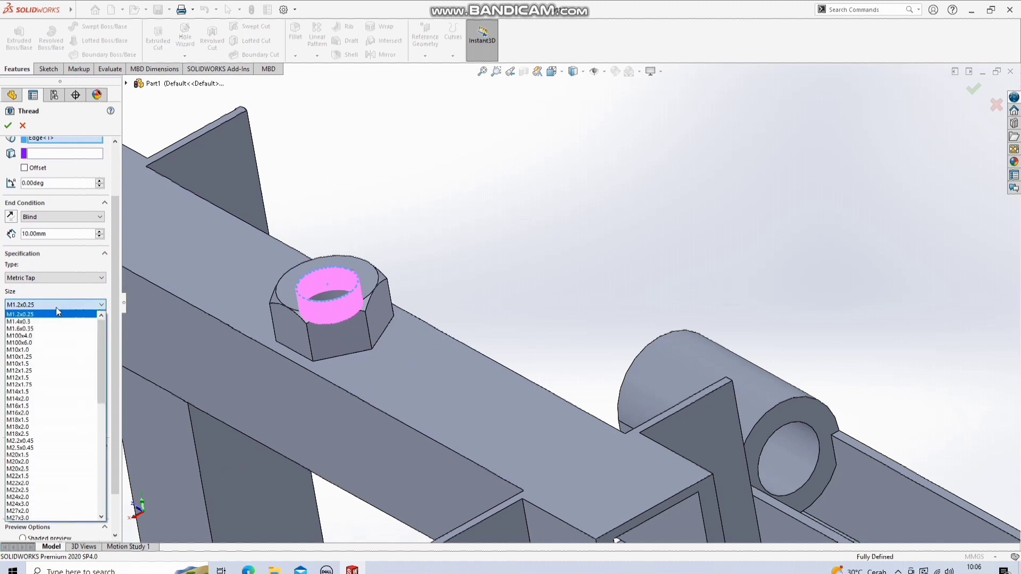
pyautogui.scroll(-7, 60, 364)
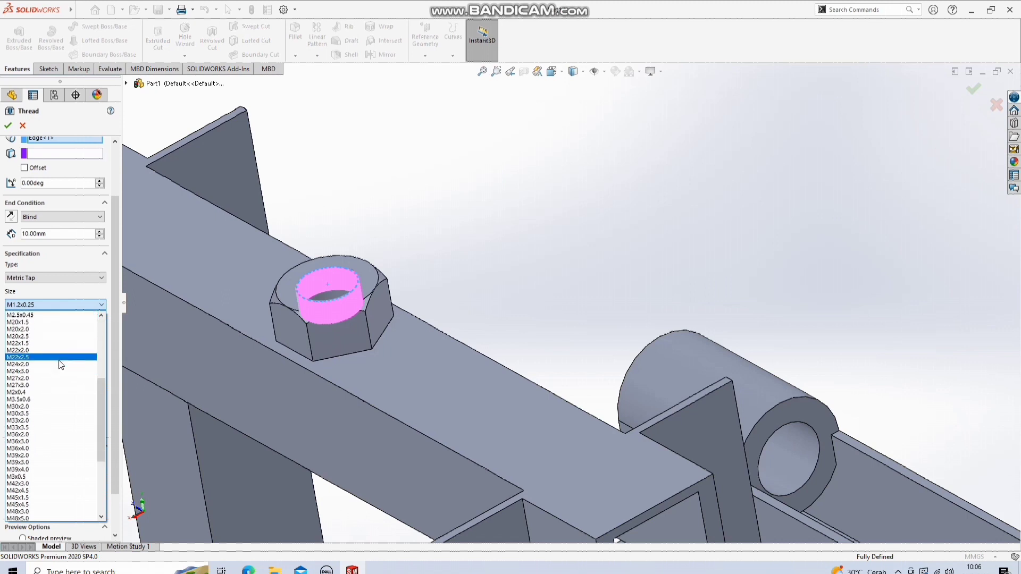
pyautogui.scroll(-6, 60, 365)
pyautogui.scroll(3, 61, 365)
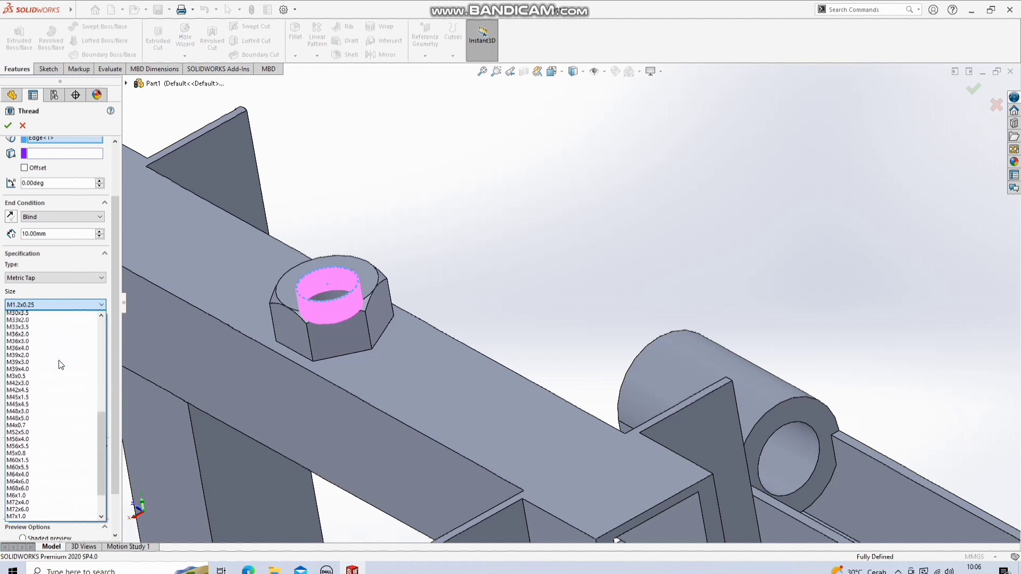
pyautogui.scroll(5, 62, 365)
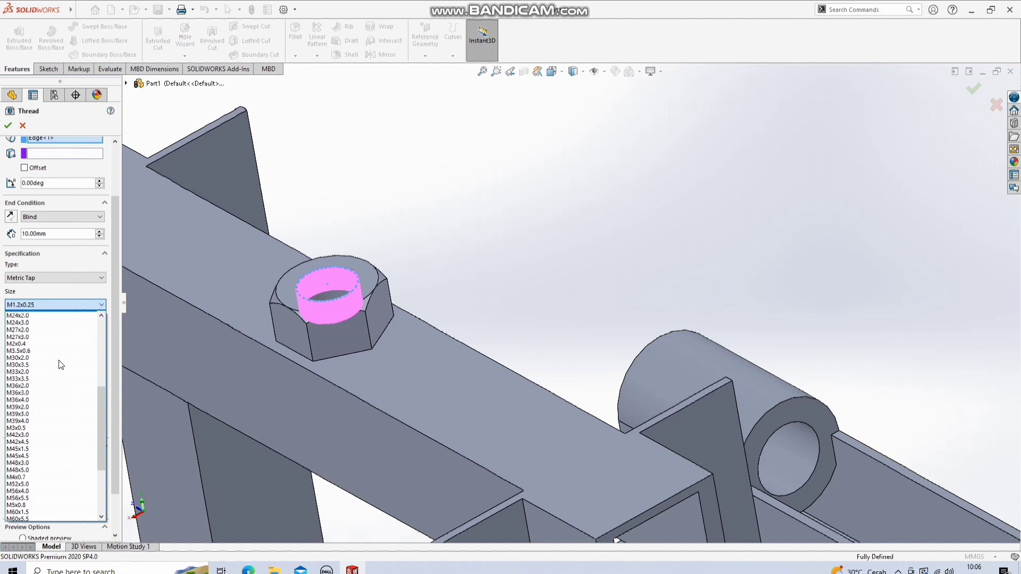
pyautogui.click(93, 304)
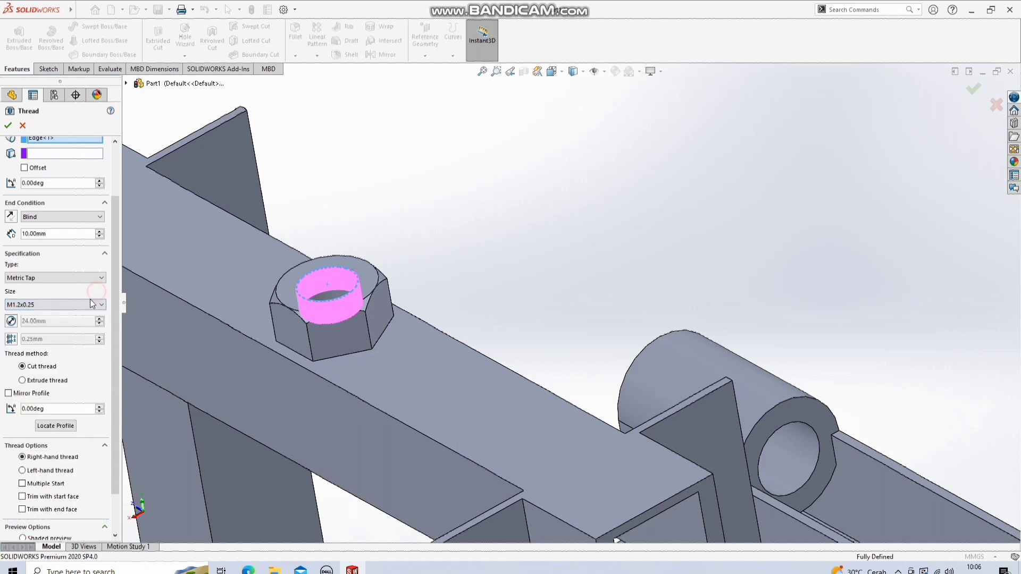
# Step: Override the thread diameter with 18 mm and change it to 24 mm
pyautogui.click(12, 326)
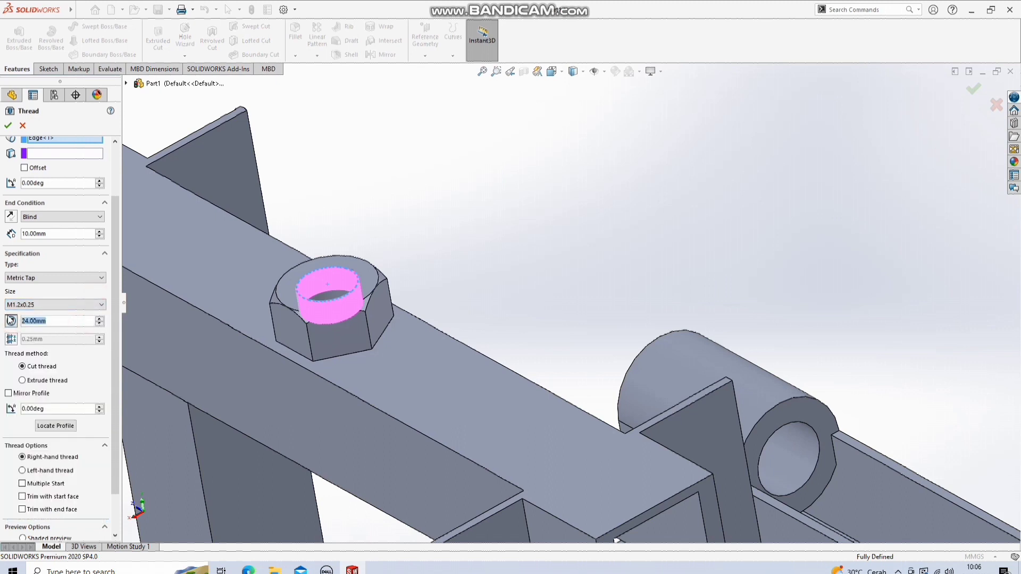
pyautogui.write('18')
pyautogui.press('Return')
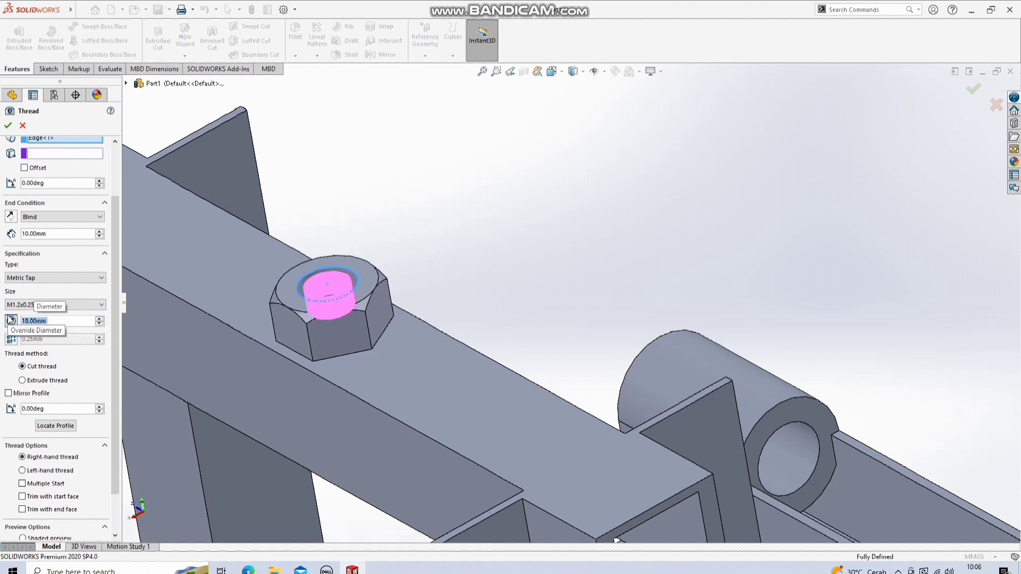
pyautogui.moveTo(410, 231); pyautogui.dragTo(457, 282, button='middle')
pyautogui.write('24')
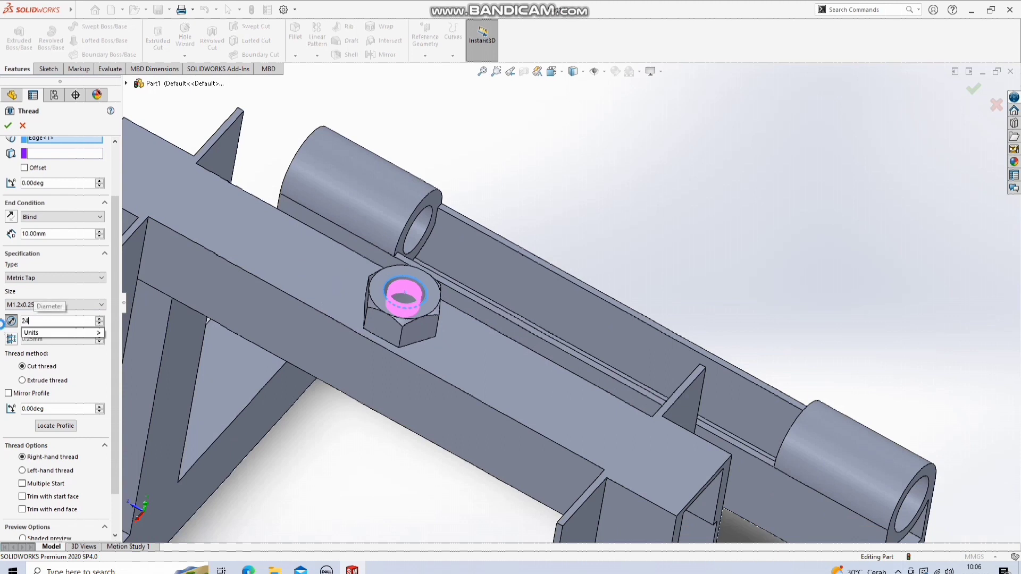
pyautogui.press('Return')
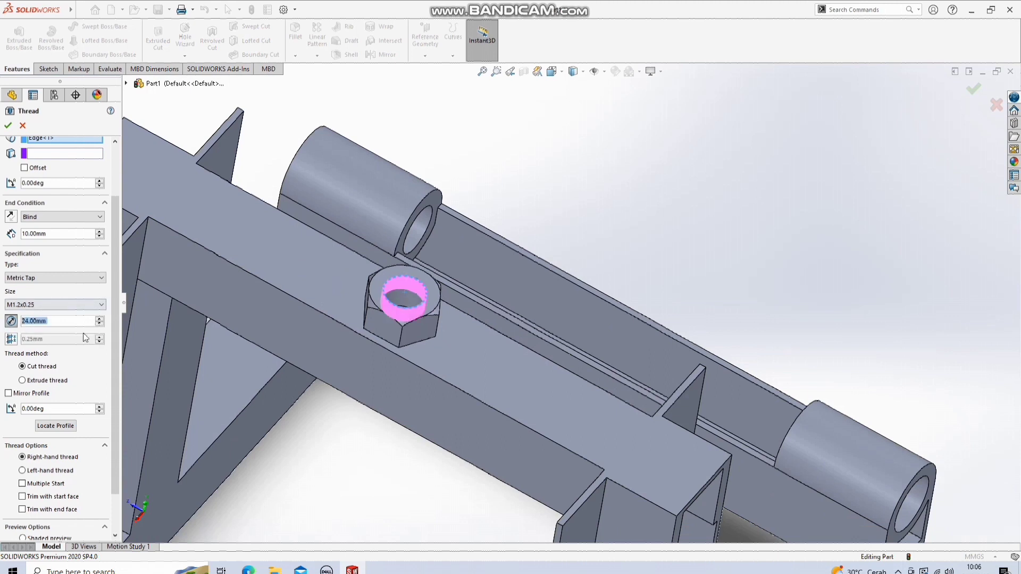
# Step: Override the thread pitch with 1.5 mm and check the thread preview inside the boss
pyautogui.click(11, 341)
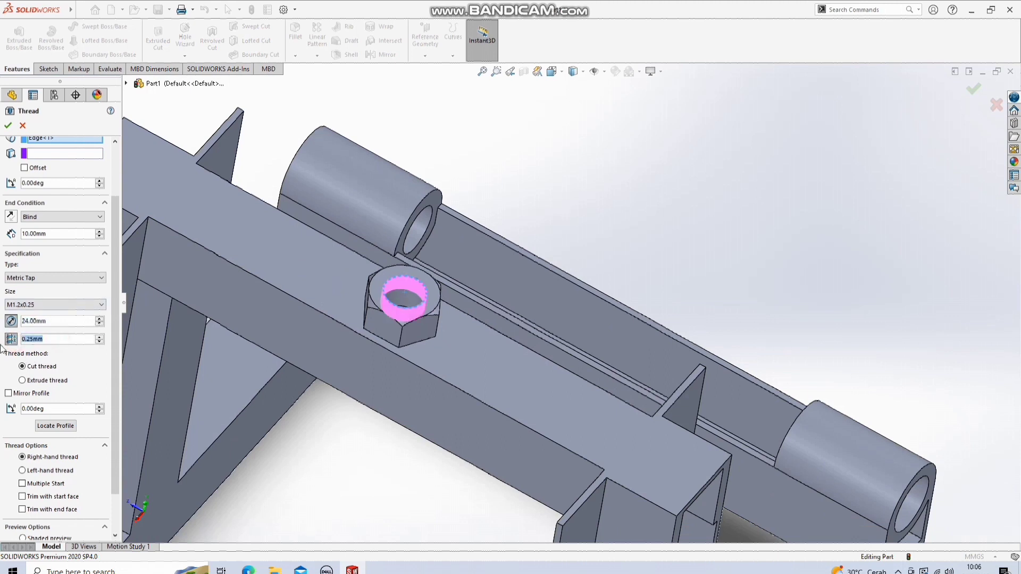
pyautogui.write('1.5')
pyautogui.press('Return')
pyautogui.moveTo(706, 244); pyautogui.dragTo(694, 215, button='middle')
pyautogui.scroll(5, 694, 215)
pyautogui.scroll(-6, 444, 242)
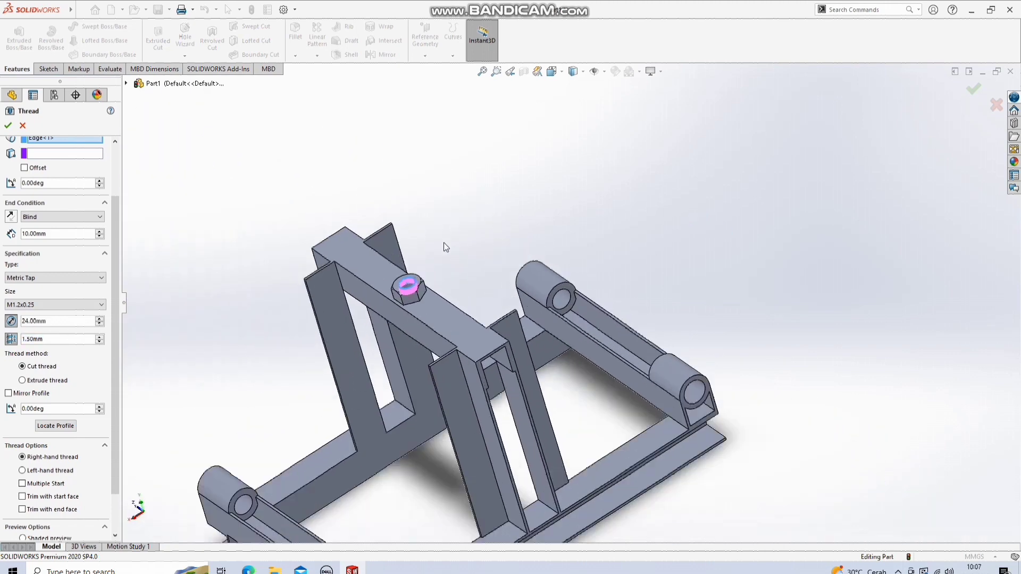
pyautogui.moveTo(407, 268); pyautogui.dragTo(356, 229, button='middle')
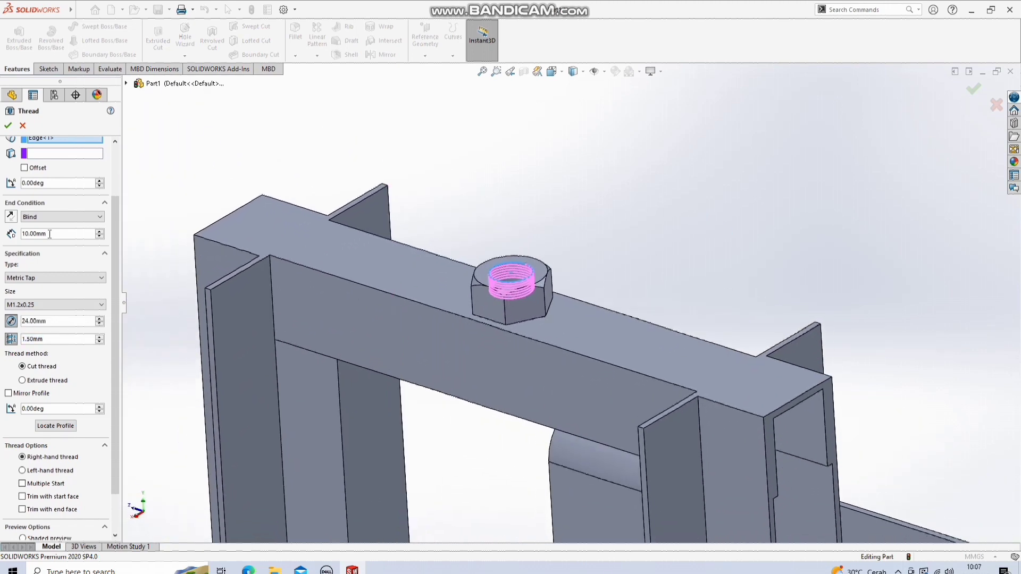
# Step: Set the thread's end condition to Up To Selection, ending at the hole's circular edge on the underside of the bridging member
pyautogui.scroll(3, 72, 215)
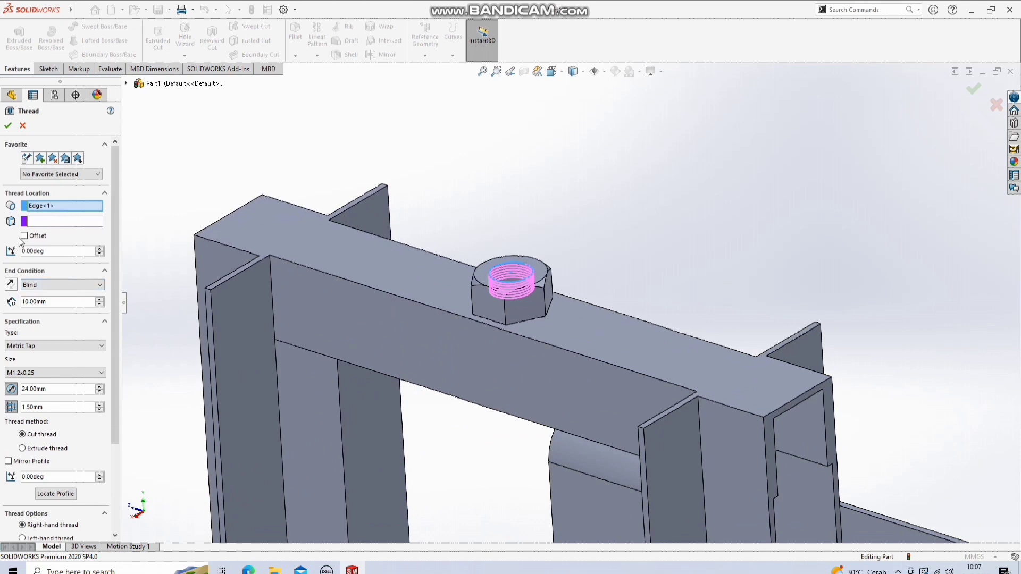
pyautogui.click(38, 284)
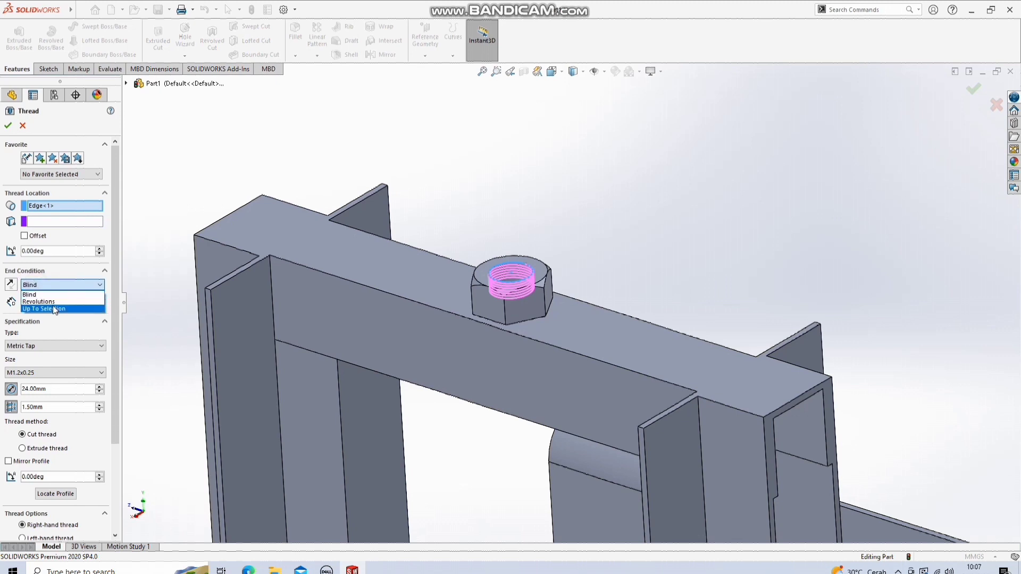
pyautogui.click(40, 301)
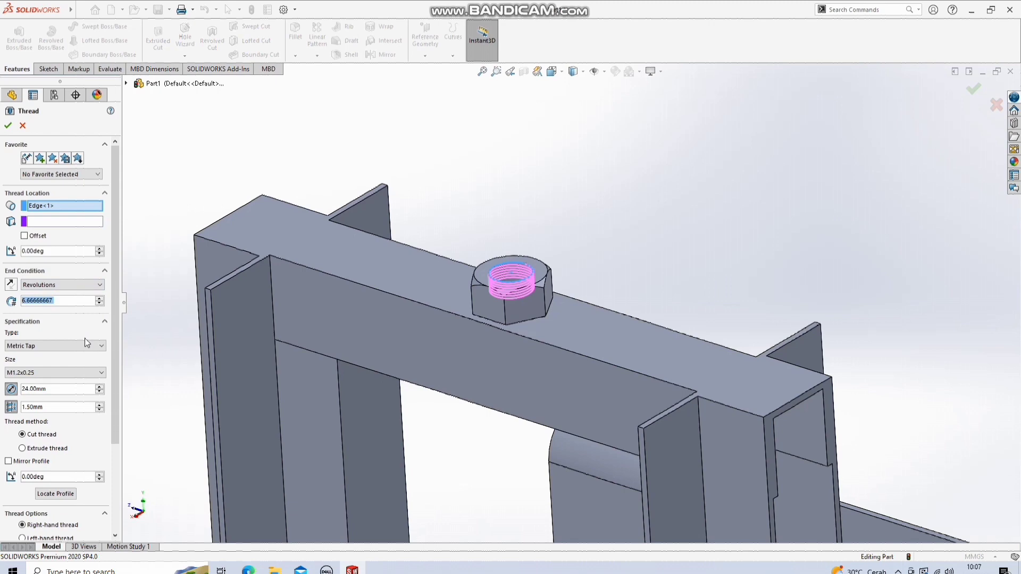
pyautogui.click(69, 288)
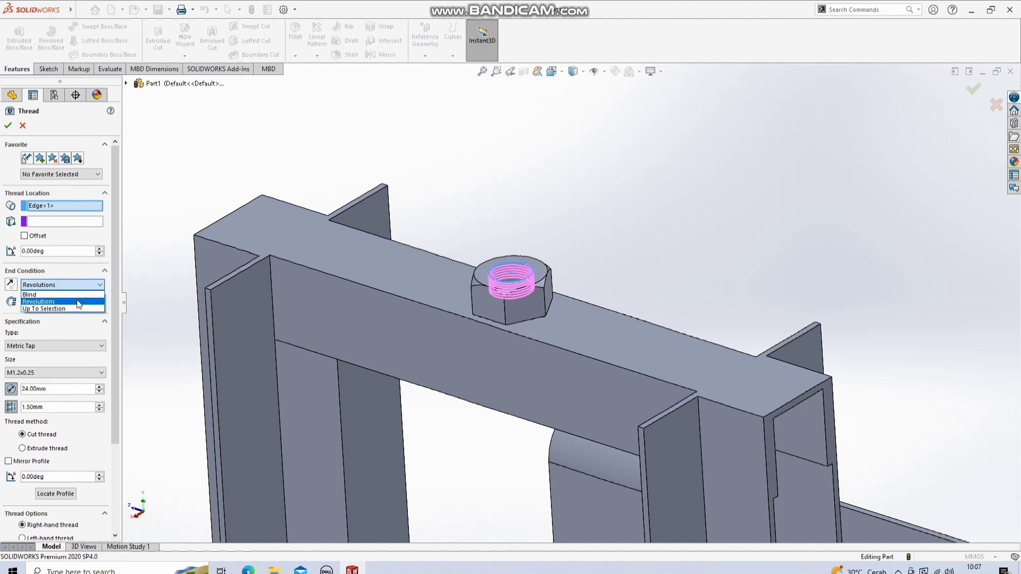
pyautogui.click(80, 310)
pyautogui.moveTo(454, 369); pyautogui.dragTo(467, 299, button='middle')
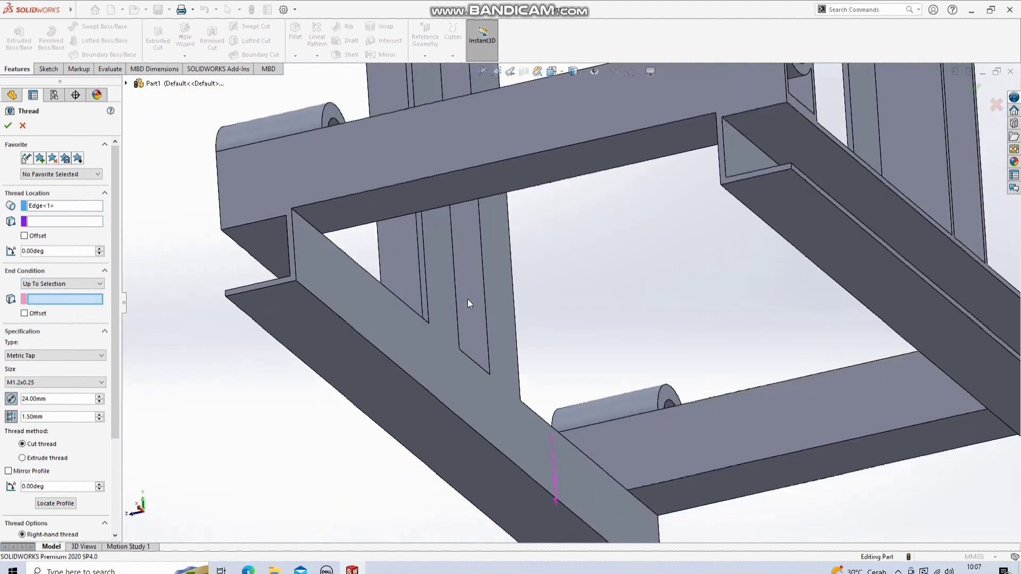
pyautogui.scroll(5, 467, 299)
pyautogui.moveTo(461, 384); pyautogui.dragTo(532, 265, button='middle')
pyautogui.scroll(-10, 591, 240)
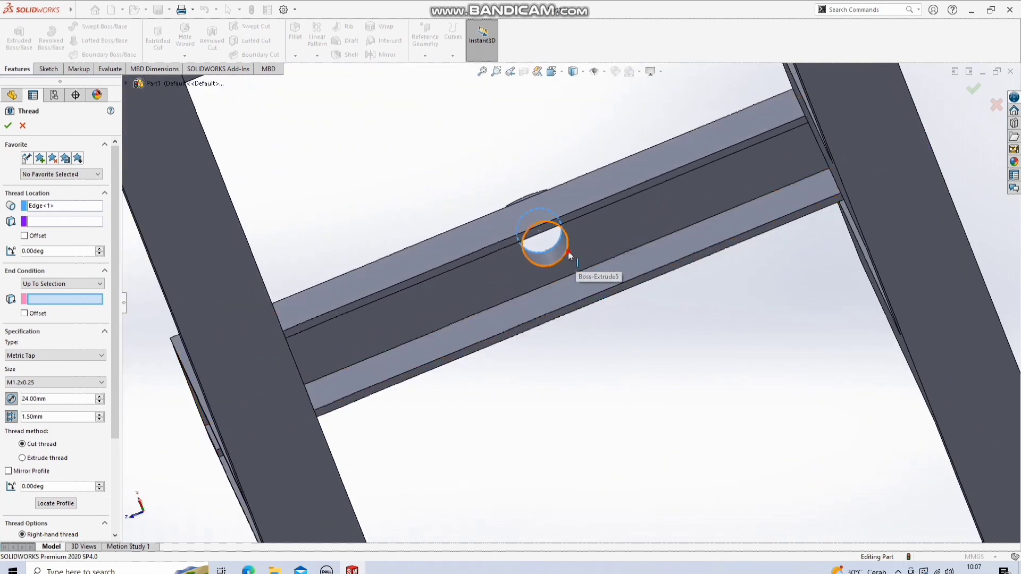
pyautogui.click(566, 249)
pyautogui.scroll(10, 595, 381)
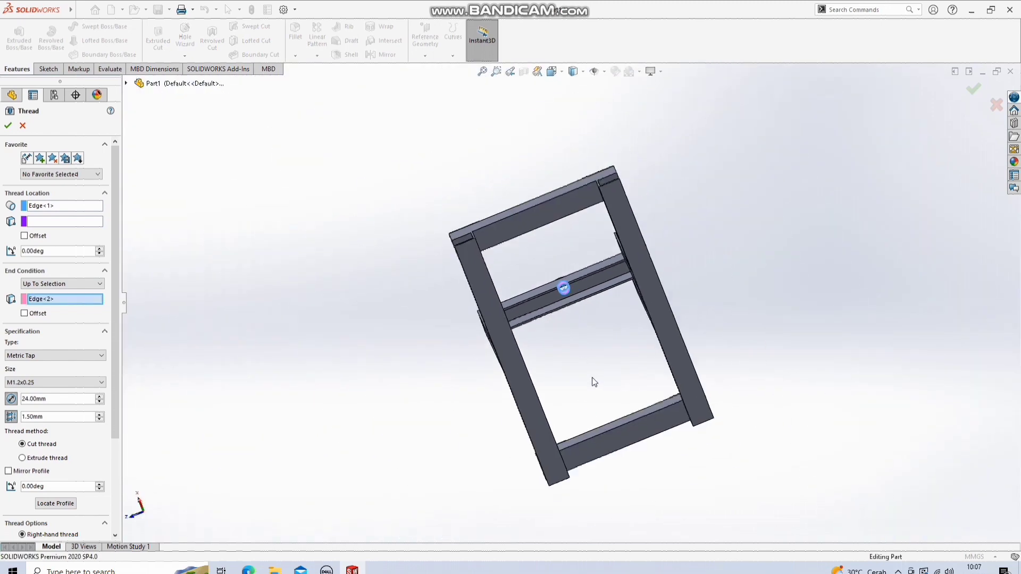
# Step: Create the right-hand cut thread in the hexagonal boss's hole with the current diameter, pitch and end condition
pyautogui.click(7, 127)
pyautogui.moveTo(292, 242); pyautogui.dragTo(350, 399, button='middle')
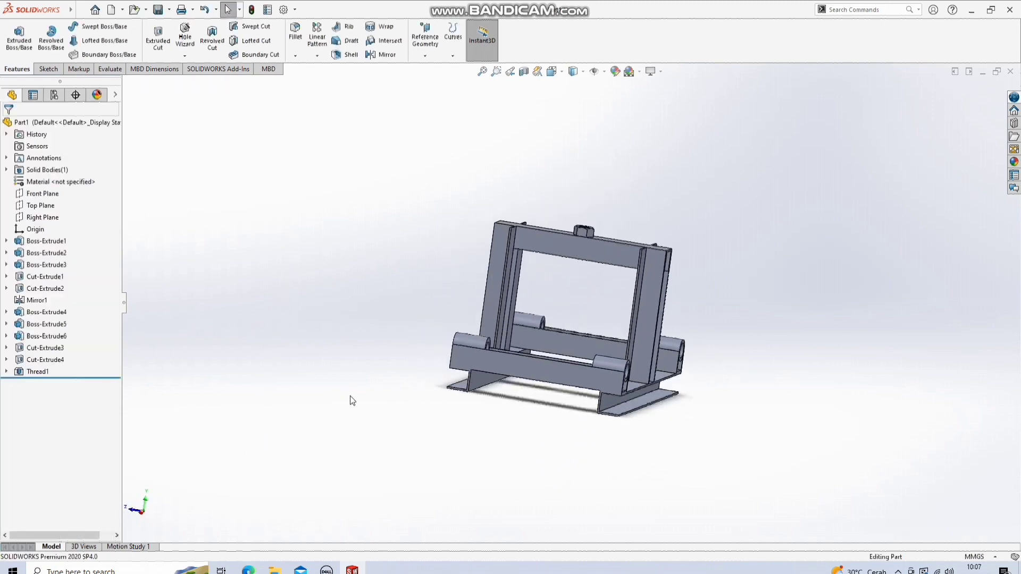
# Step: Examine the threaded hole in the hexagonal boss up close and the complete frame from several sides
pyautogui.moveTo(811, 215); pyautogui.dragTo(731, 262, button='middle')
pyautogui.scroll(-5, 674, 199)
pyautogui.scroll(3, 674, 199)
pyautogui.moveTo(674, 199); pyautogui.dragTo(594, 211, button='middle')
pyautogui.scroll(-3, 552, 254)
pyautogui.scroll(3, 551, 255)
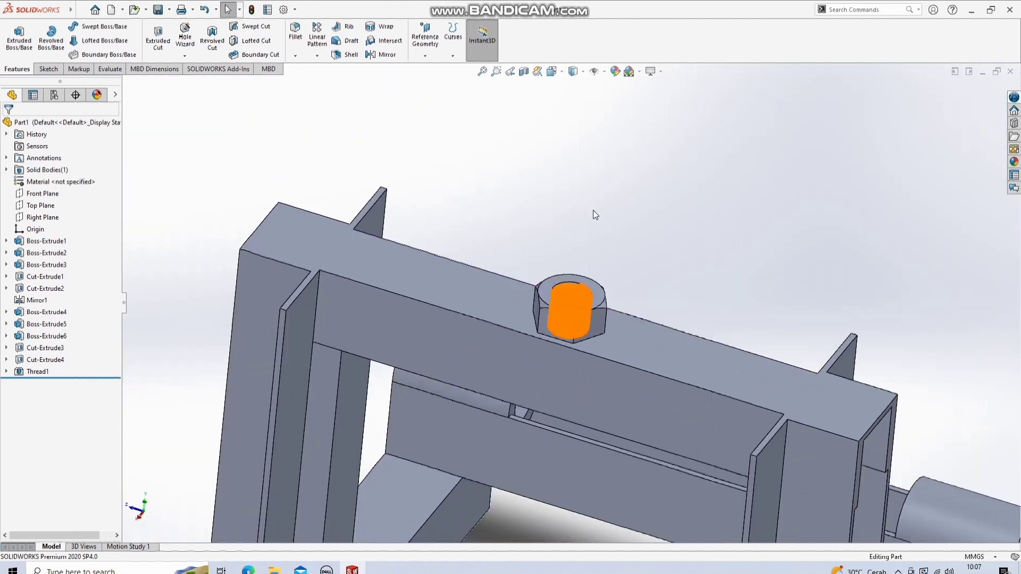
pyautogui.scroll(3, 610, 256)
pyautogui.scroll(3, 609, 254)
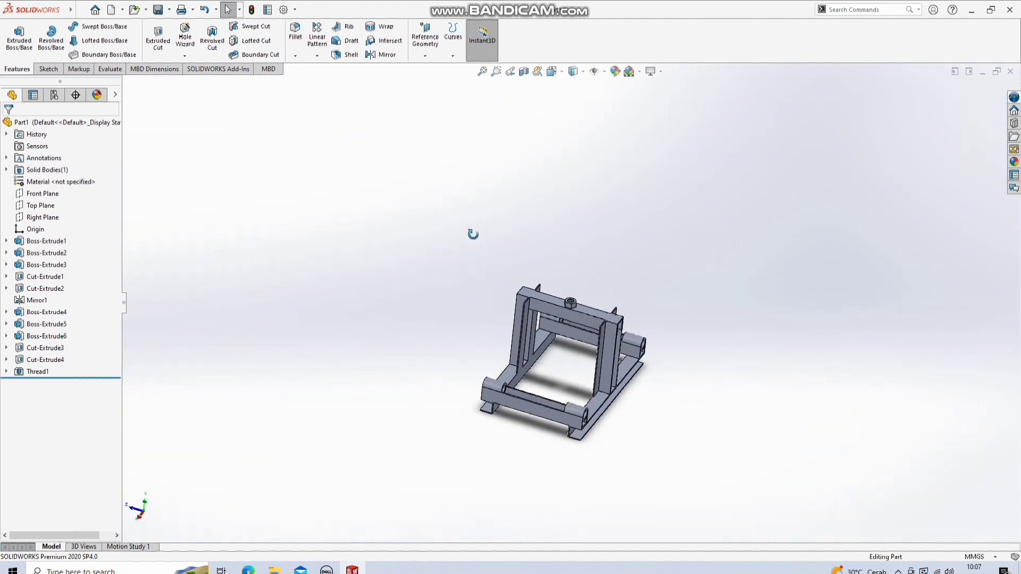
pyautogui.moveTo(472, 230); pyautogui.dragTo(604, 311, button='middle')
pyautogui.scroll(-3, 687, 331)
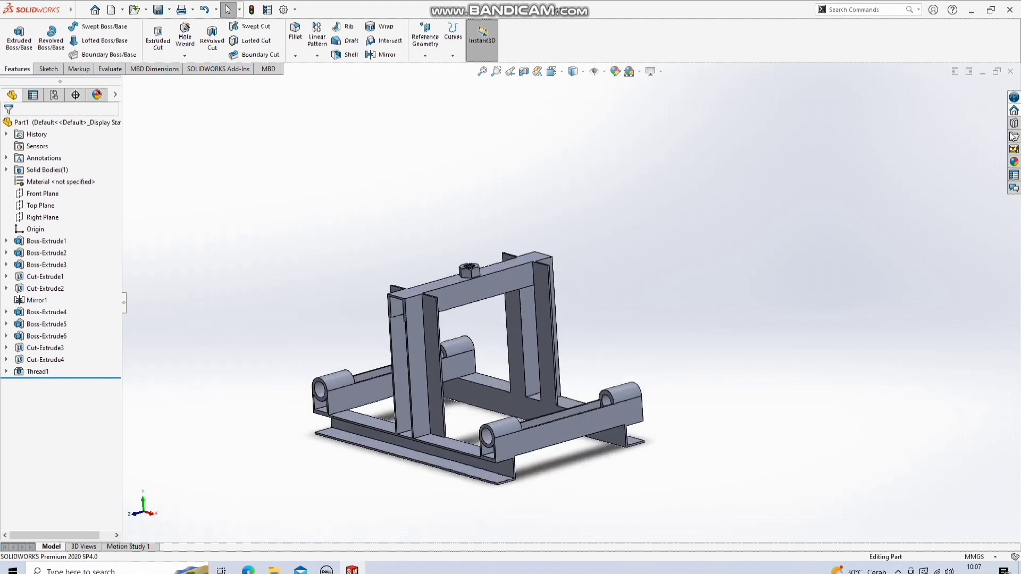
# Step: Apply an appearance from the Aluminum group of the Metal appearances to the whole frame
pyautogui.click(1012, 162)
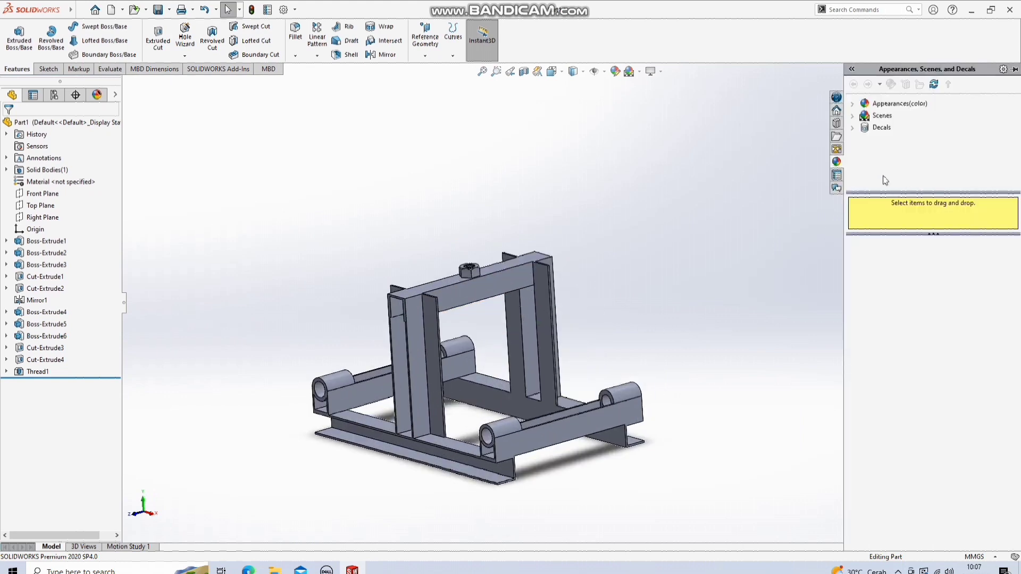
pyautogui.click(853, 104)
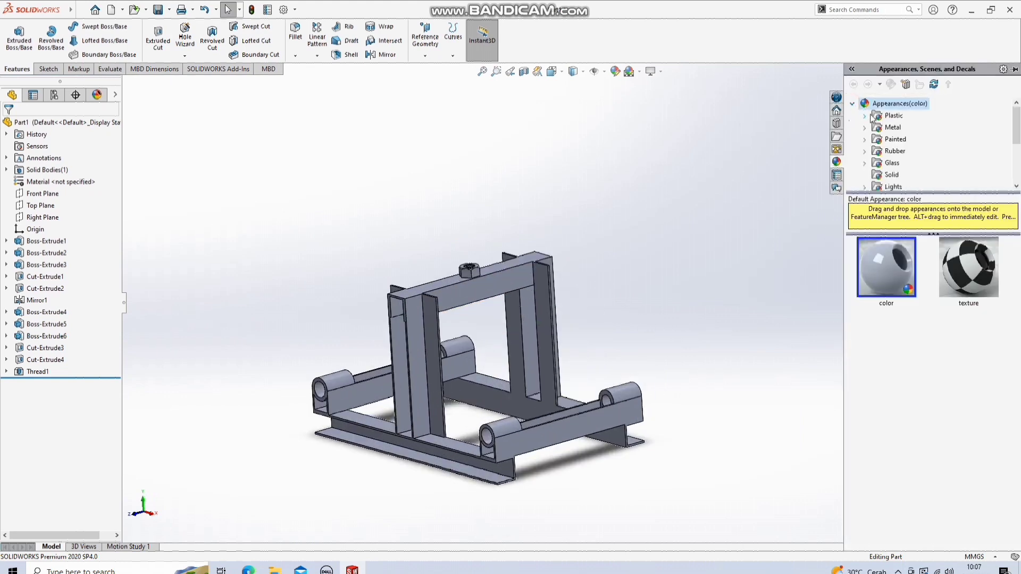
pyautogui.click(865, 128)
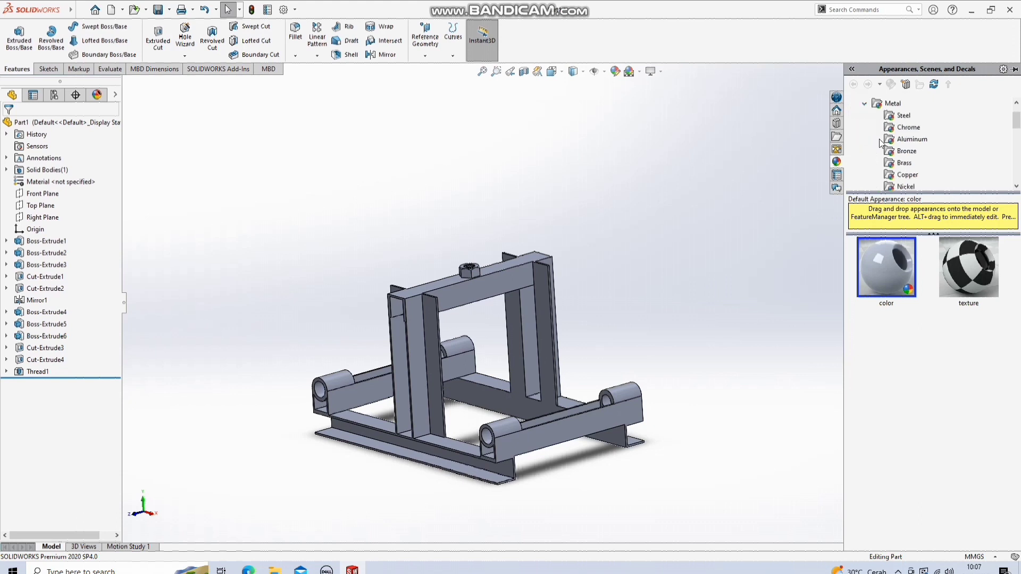
pyautogui.click(904, 143)
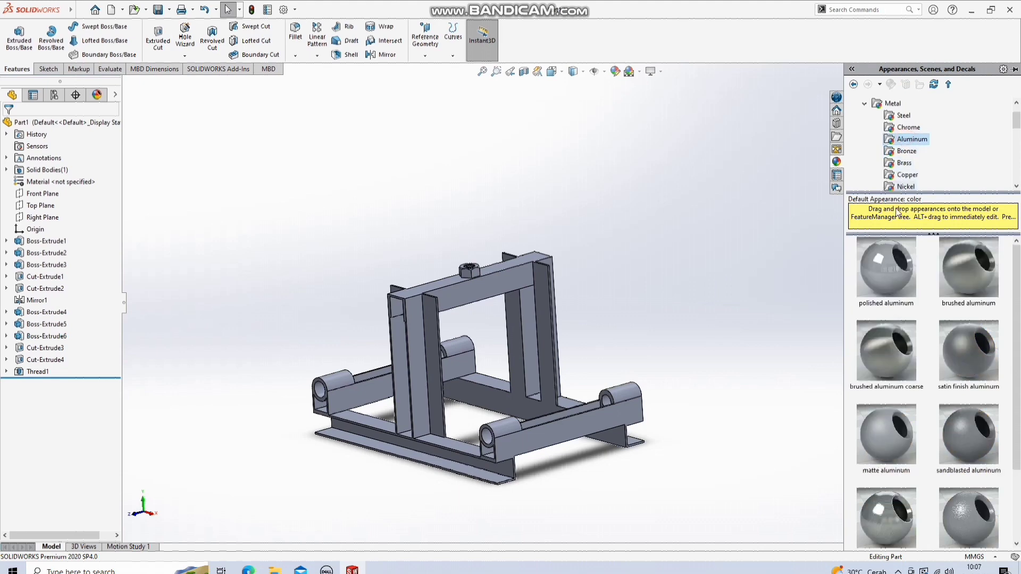
pyautogui.scroll(-2, 897, 254)
pyautogui.moveTo(994, 502); pyautogui.dragTo(533, 440)
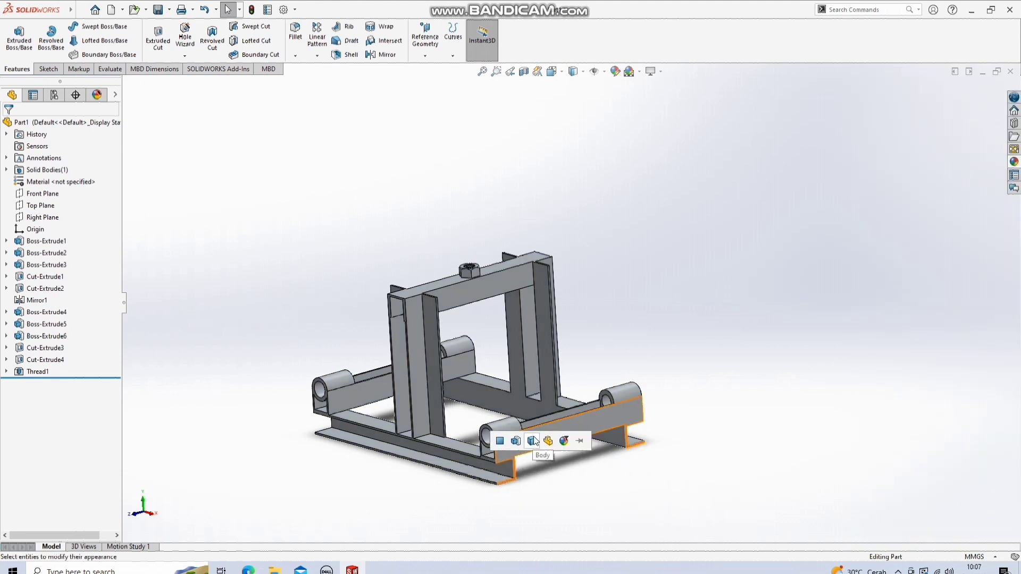
pyautogui.click(543, 444)
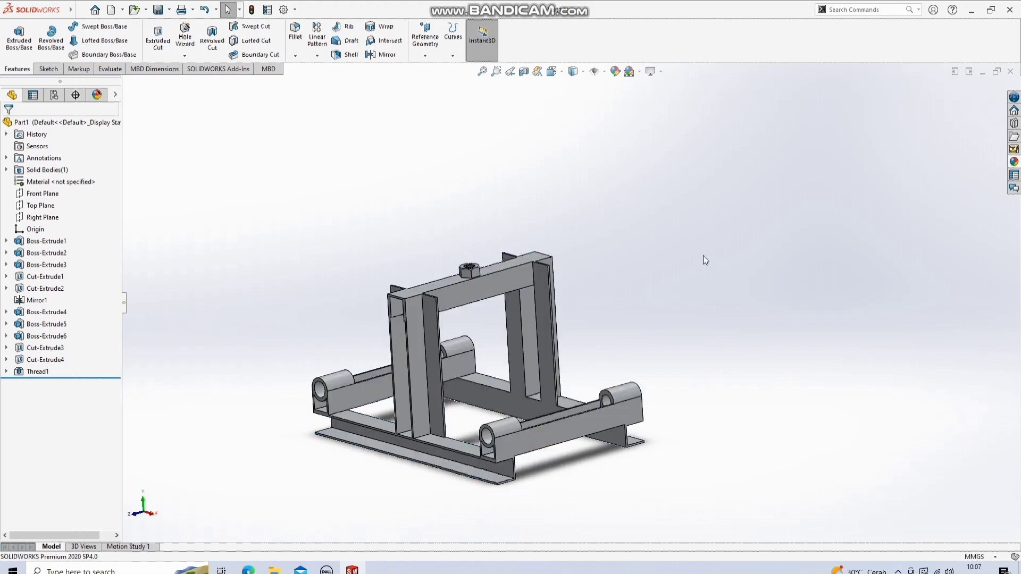